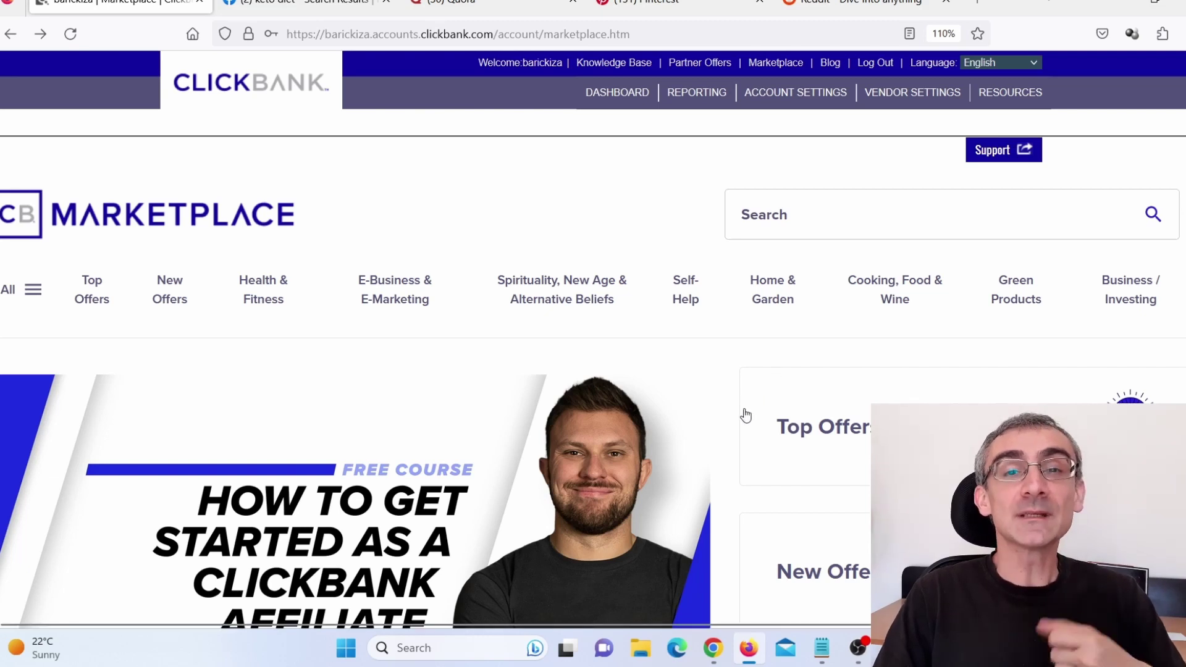
Search the ClickBank Marketplace for keto offers
click(803, 210)
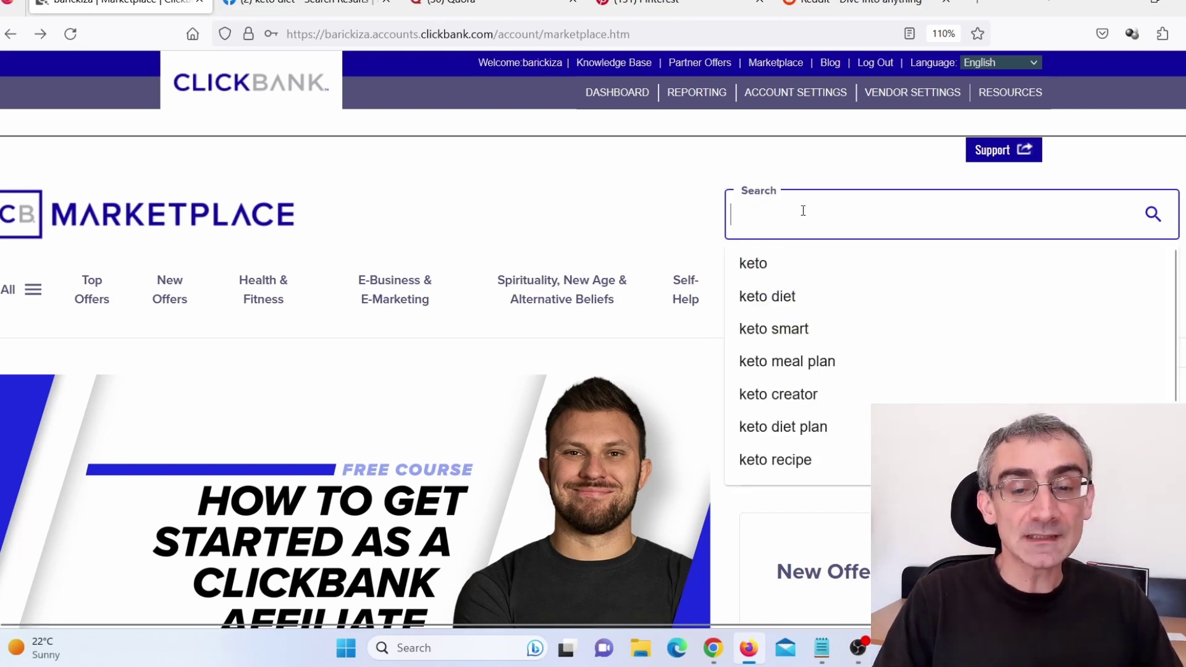
click(814, 265)
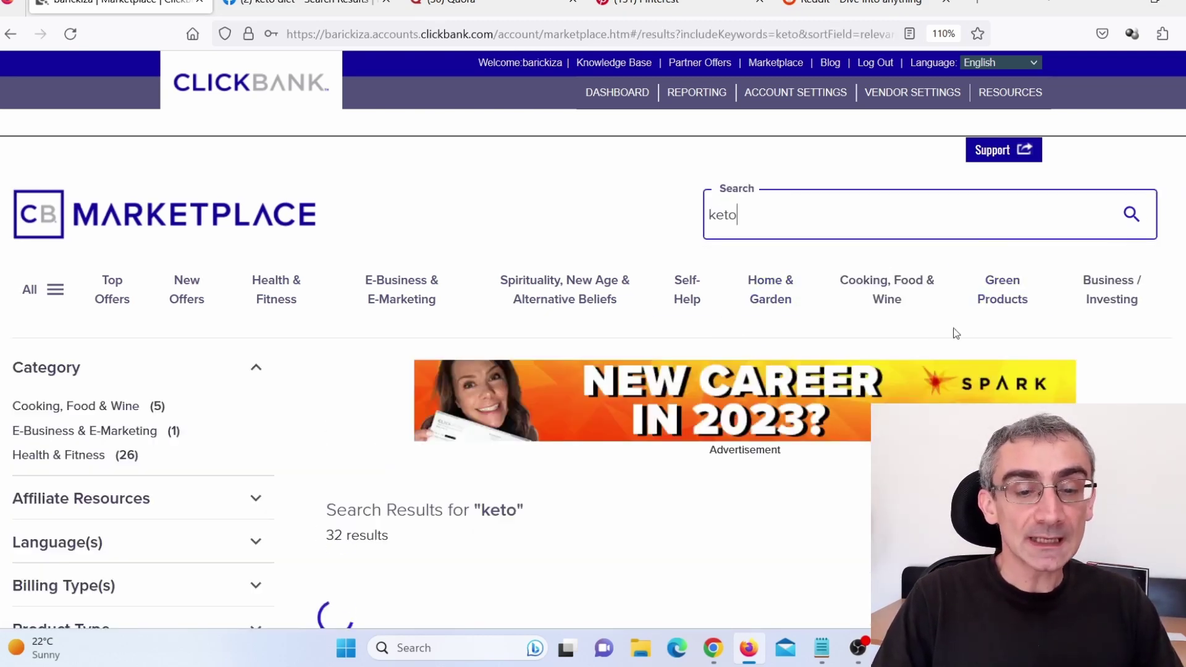
scroll(1139, 389, down, 6)
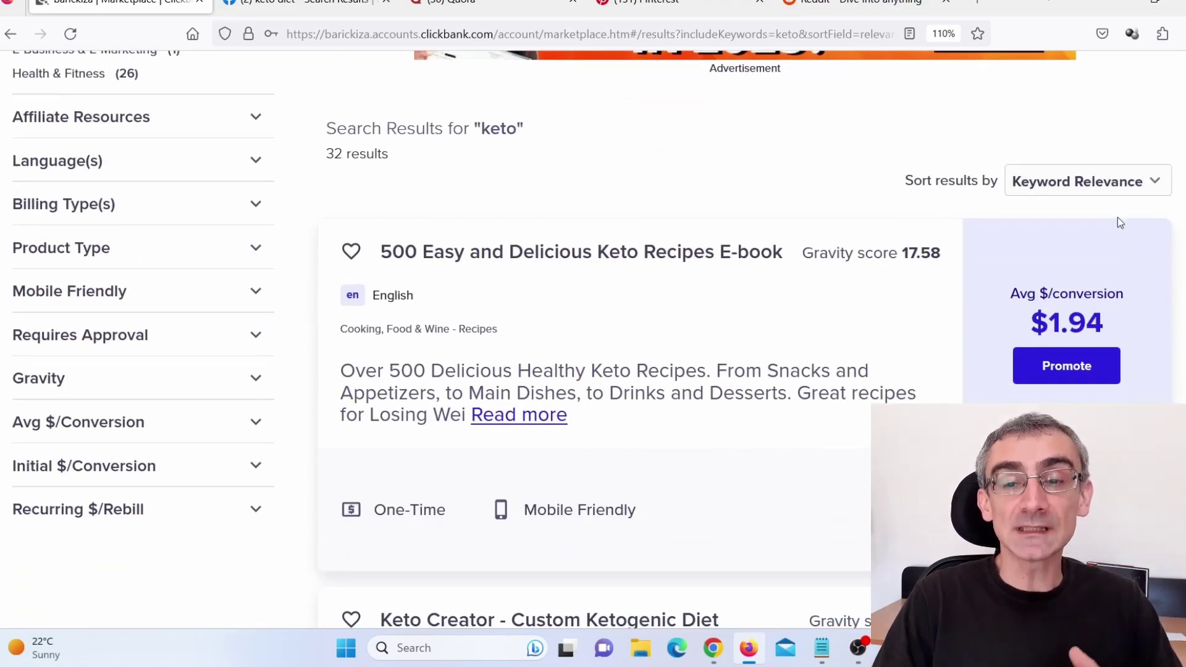
Sort the 32 keto results by Gravity: High-Low, putting Custom Keto Diet (58.76) on top
click(1108, 185)
click(996, 296)
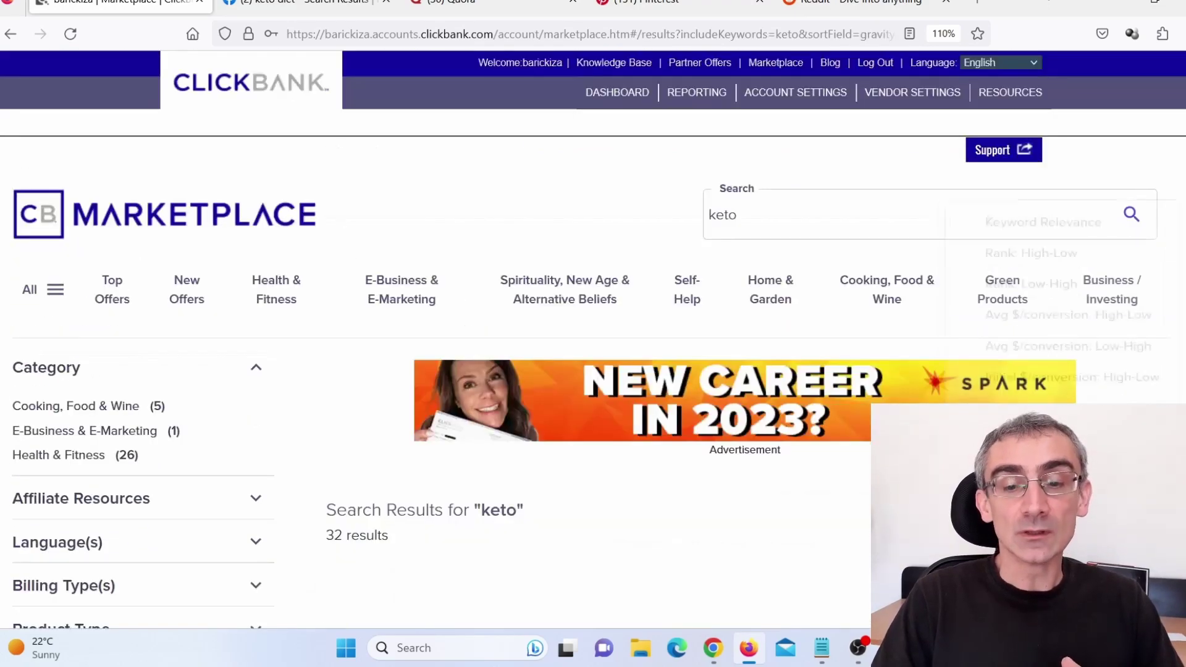
scroll(996, 297, down, 16)
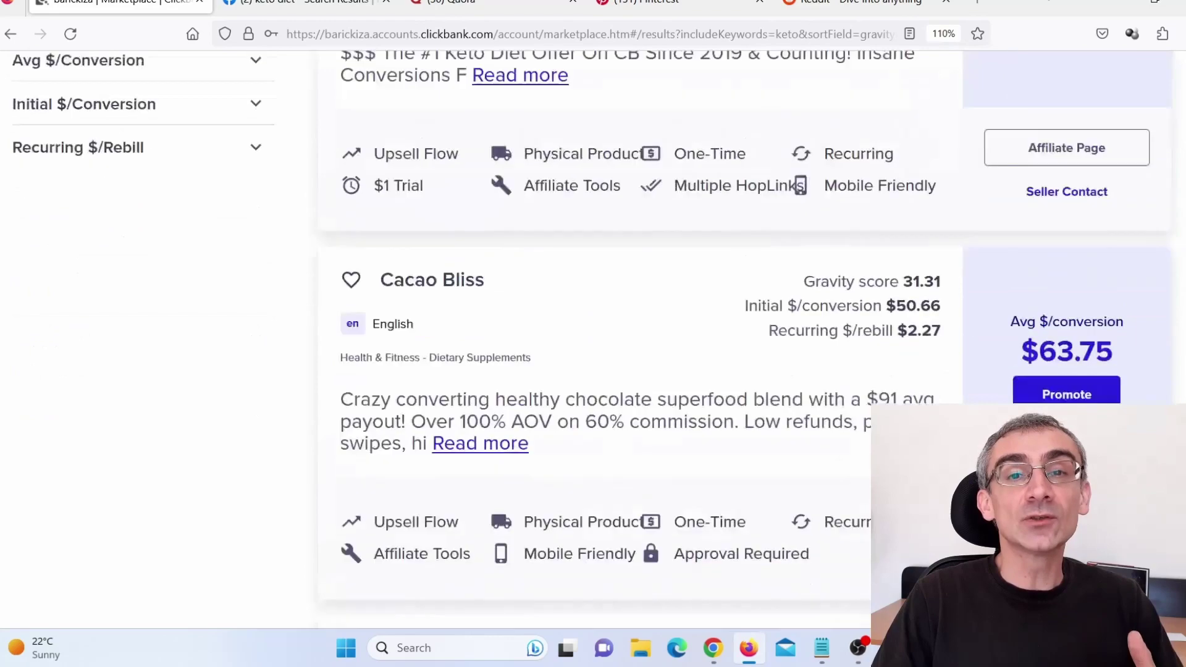
scroll(741, 309, down, 8)
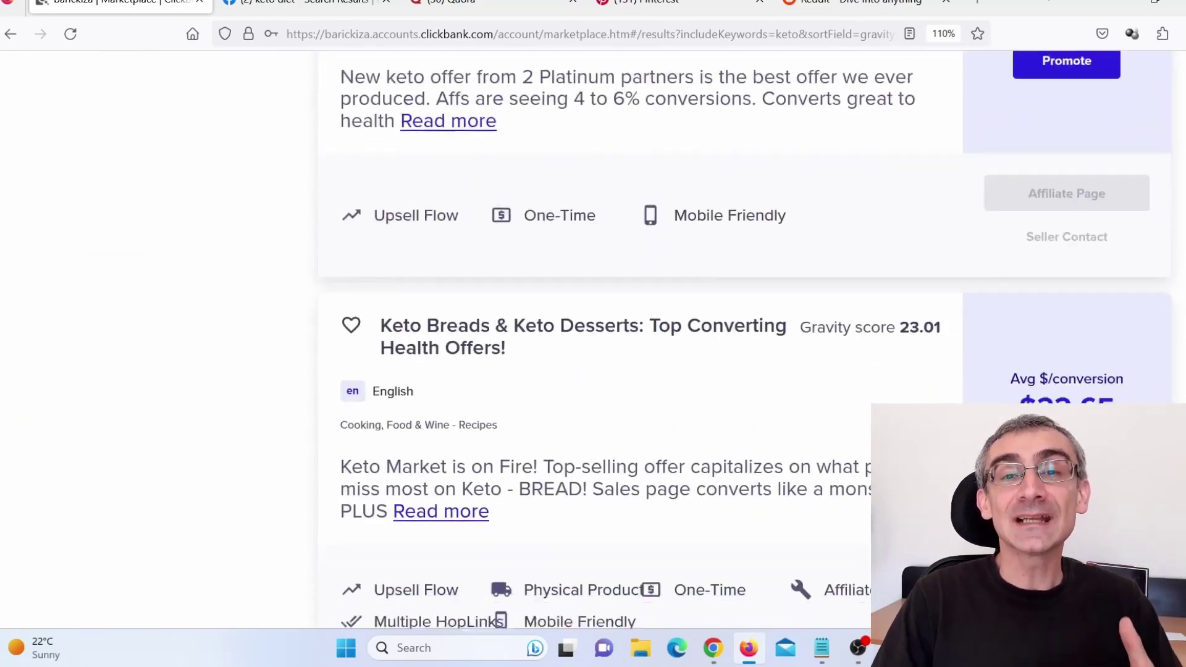
scroll(742, 309, up, 7)
scroll(593, 340, up, 12)
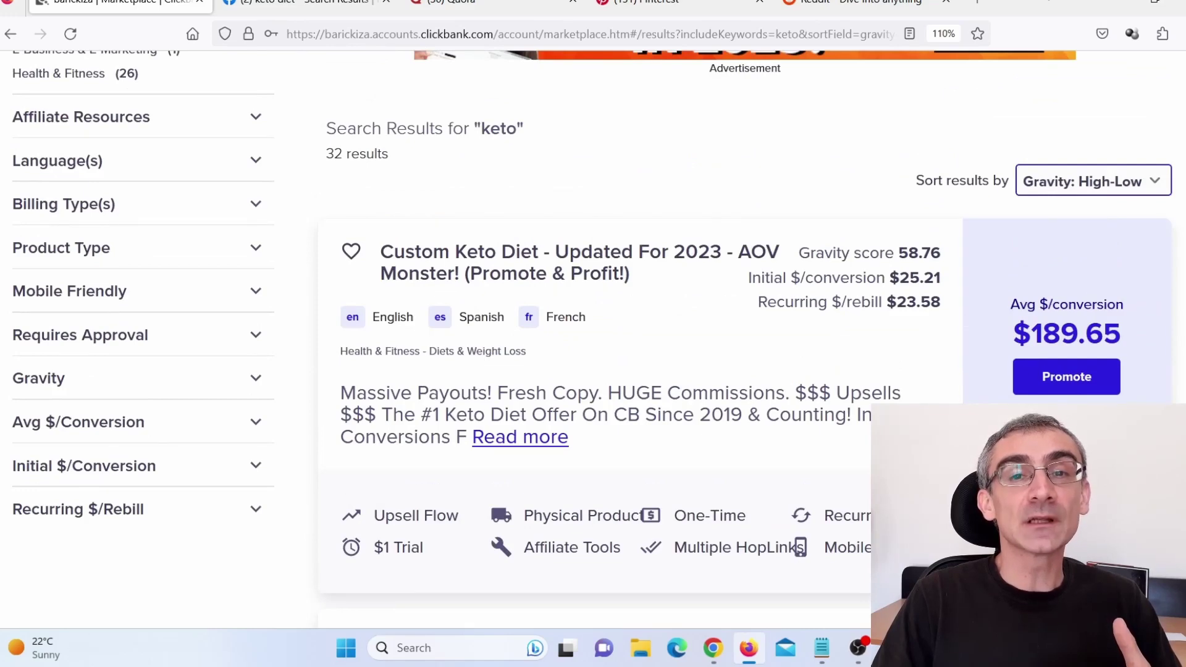
scroll(593, 340, down, 1)
drag(384, 227, 413, 249)
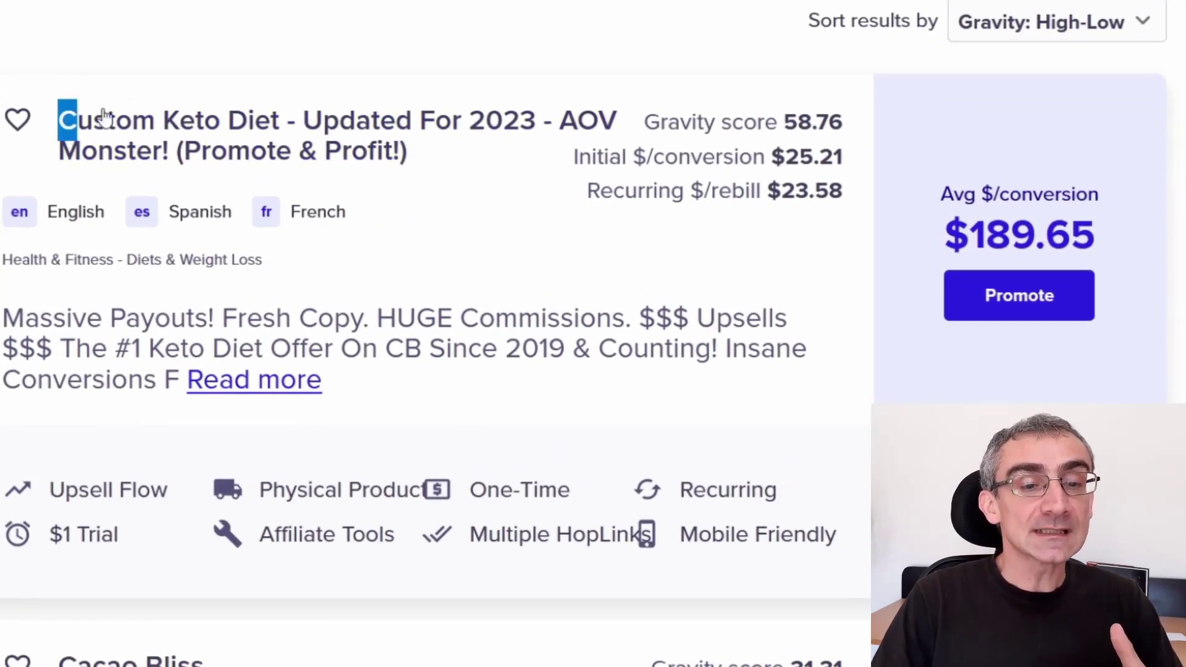
Highlight the Custom Keto Diet title, its $189.65 average payout and the recurring rebill figure
drag(103, 117, 429, 133)
click(429, 132)
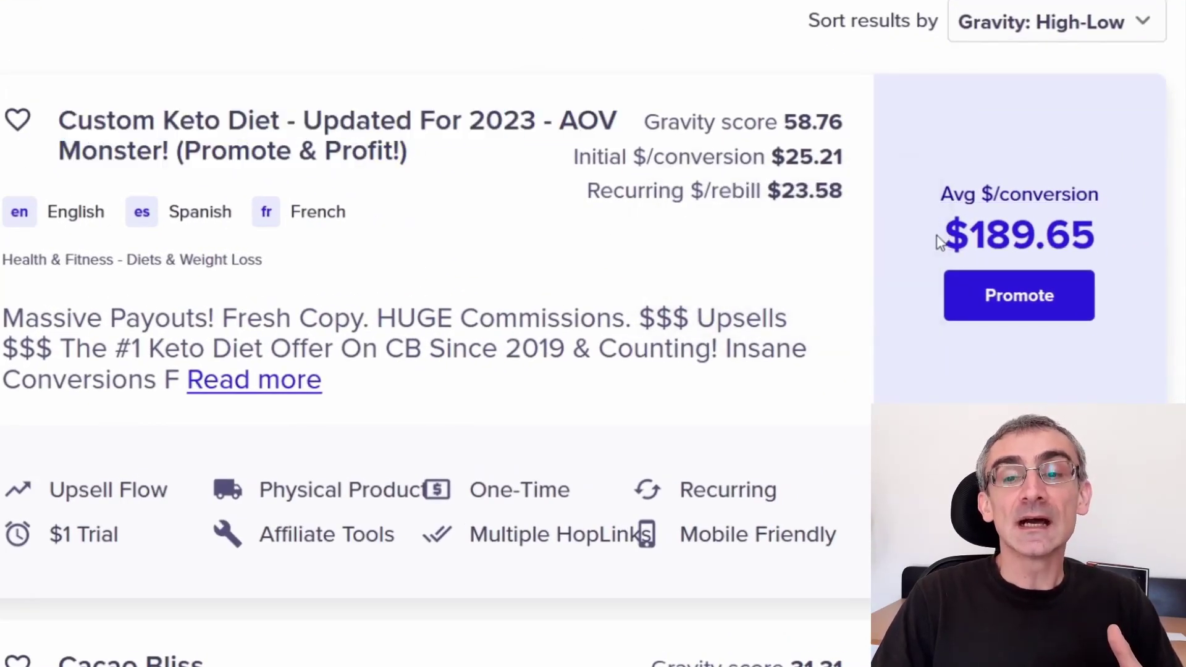
drag(938, 242, 1114, 248)
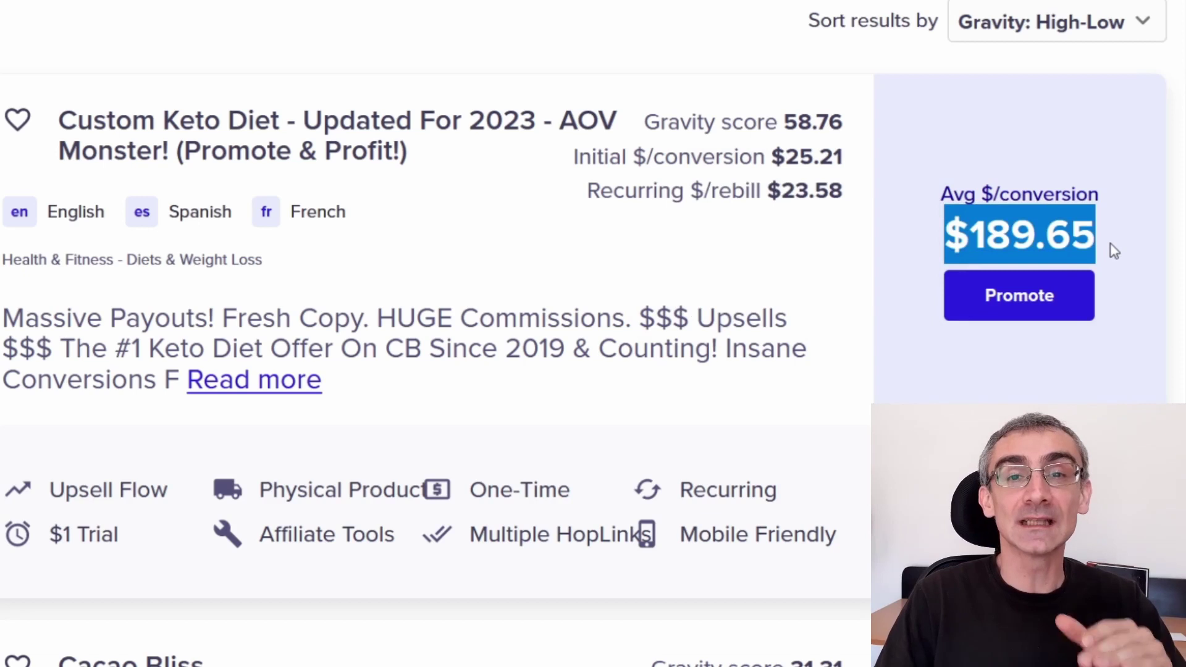
drag(681, 474, 765, 492)
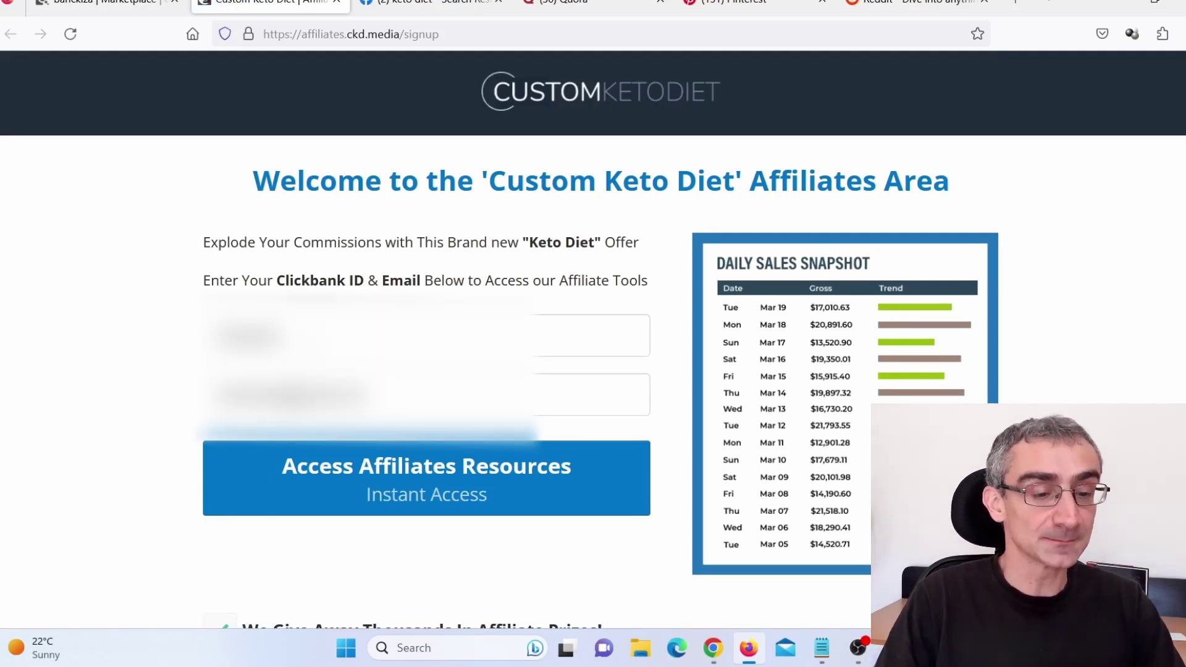
Submit the affiliate signup form and browse down the affiliate resources page
key(Return)
scroll(532, 389, down, 5)
scroll(716, 343, down, 20)
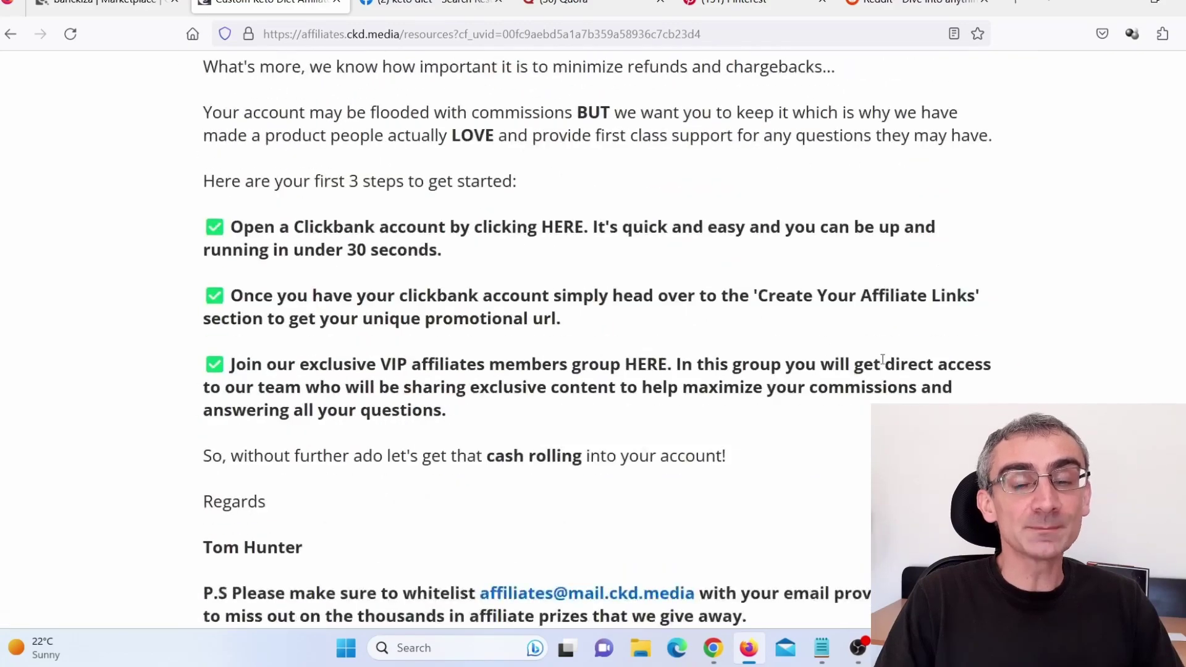
scroll(1014, 365, down, 20)
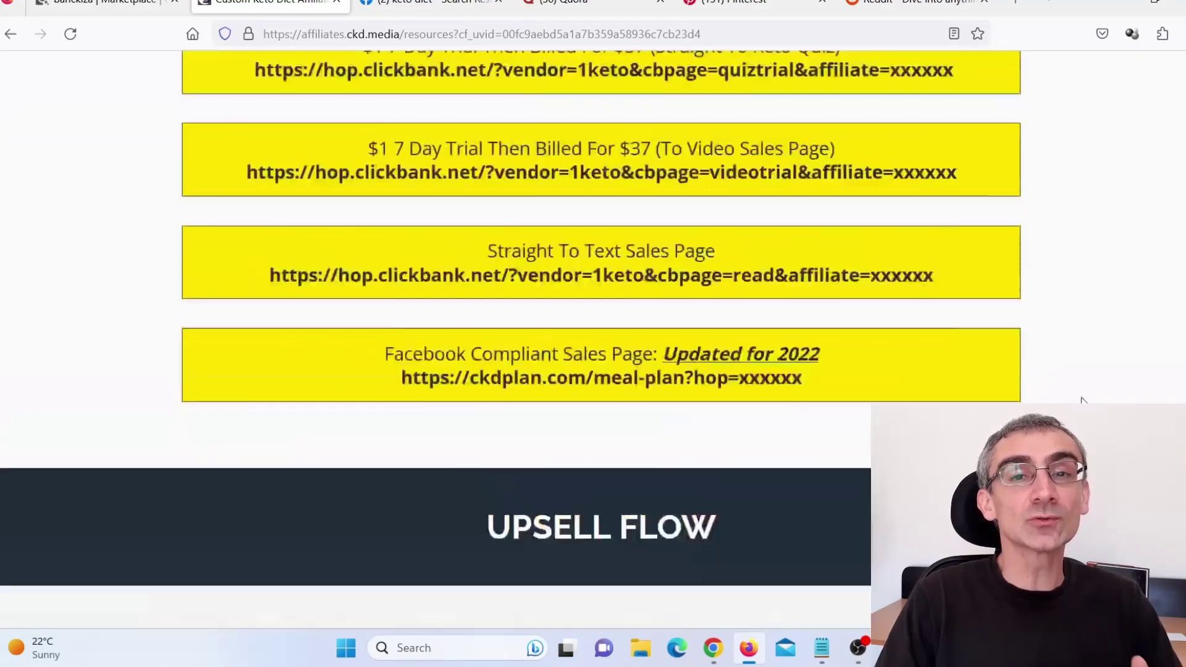
scroll(1081, 400, down, 15)
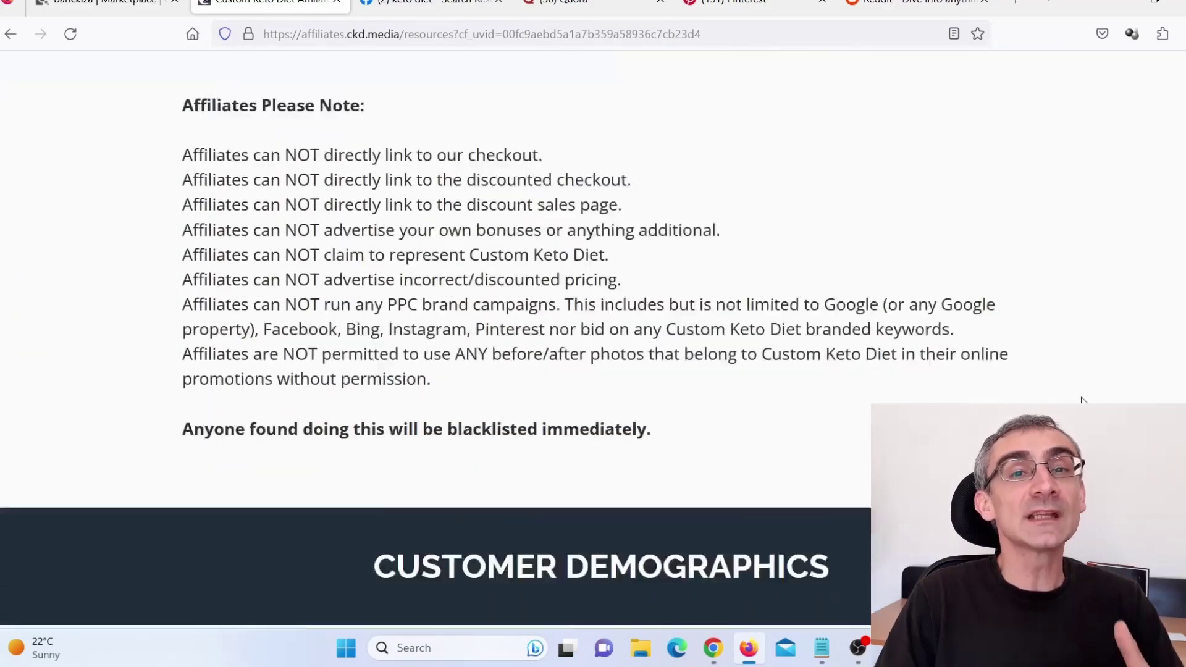
scroll(1053, 368, down, 7)
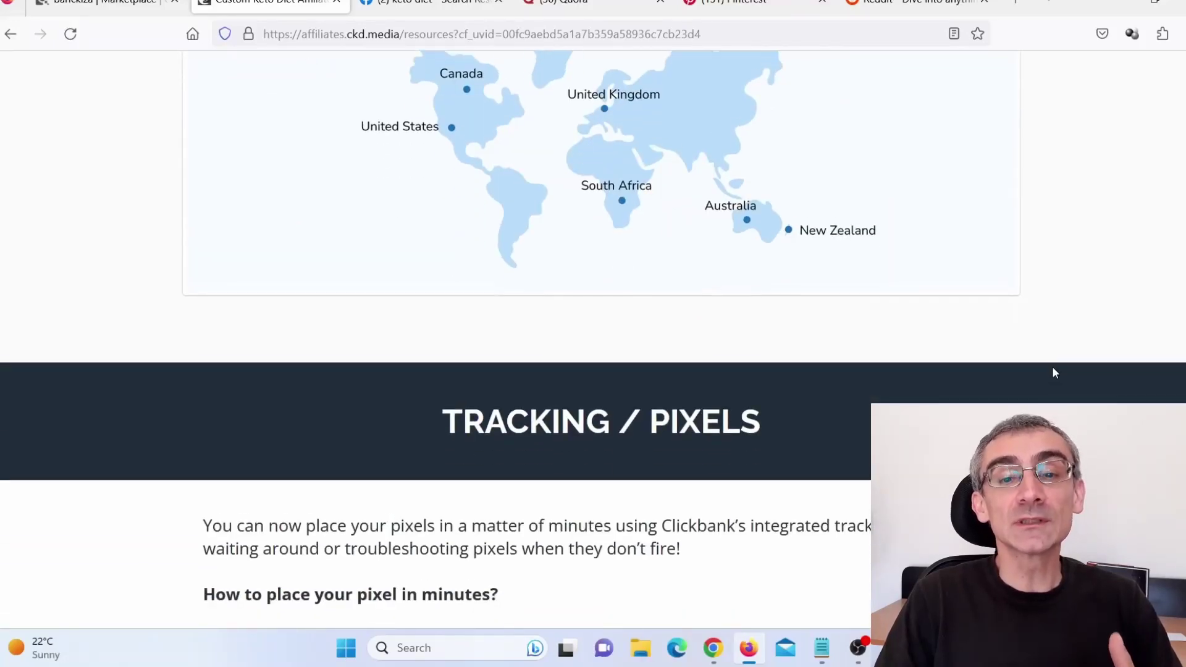
scroll(1052, 362, up, 6)
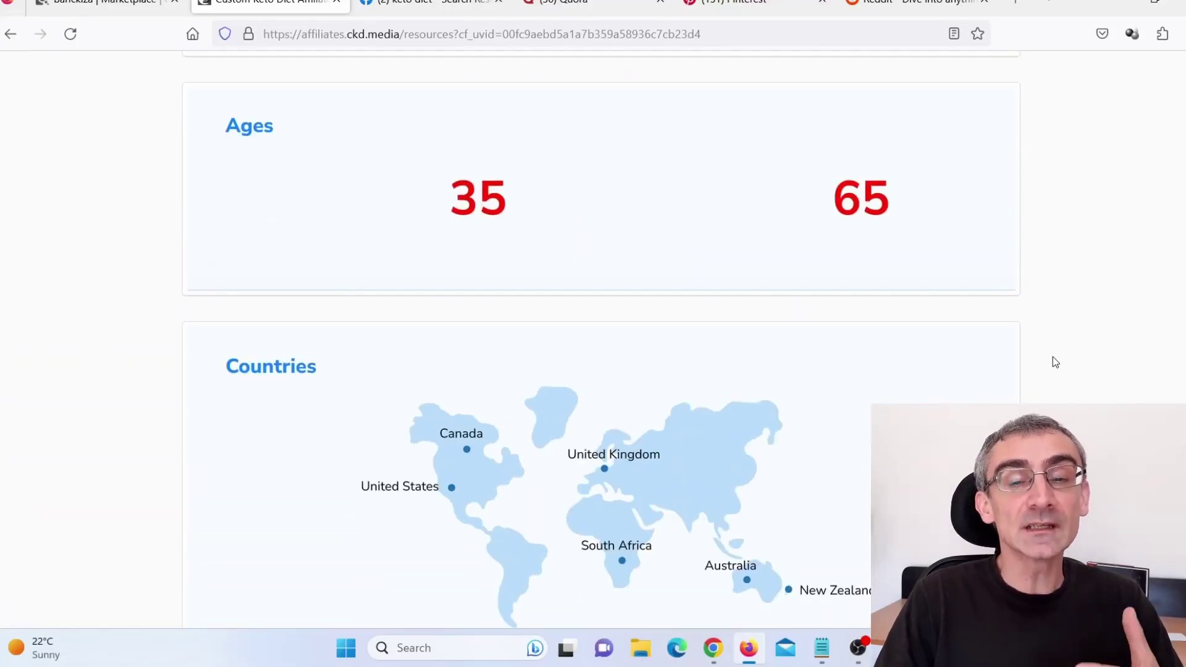
scroll(1053, 357, up, 4)
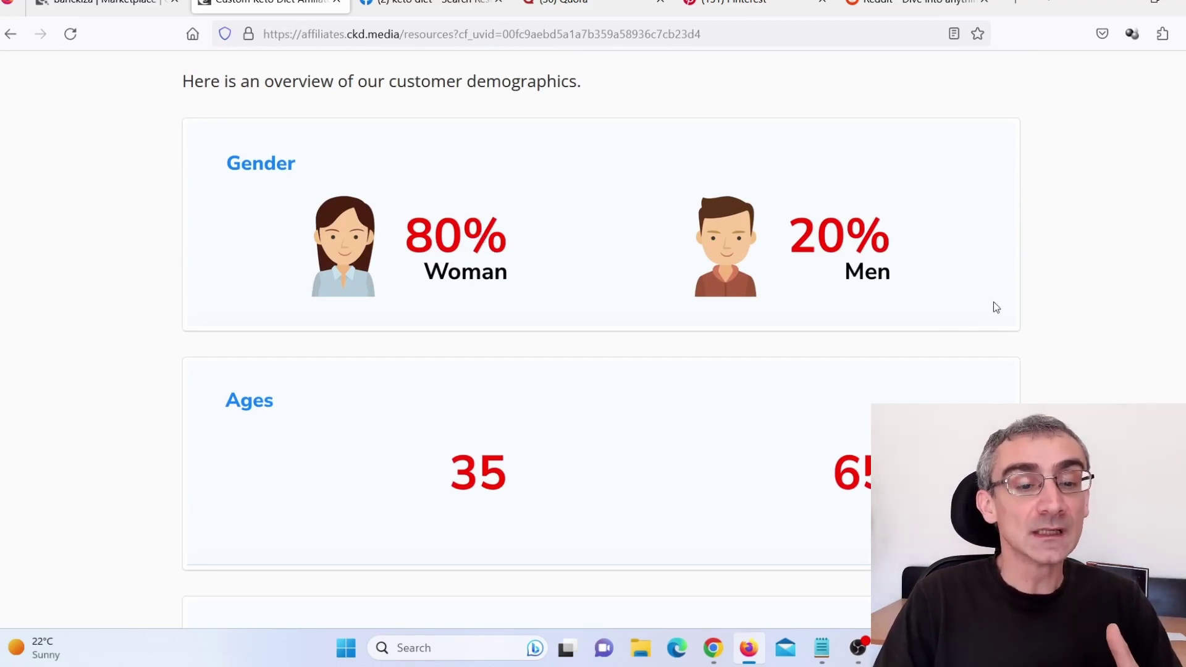
Bring the yellow Clickbank Hop Links boxes for quiz, trial and sales pages into view
scroll(993, 307, down, 3)
drag(443, 291, 1054, 298)
scroll(1054, 298, down, 5)
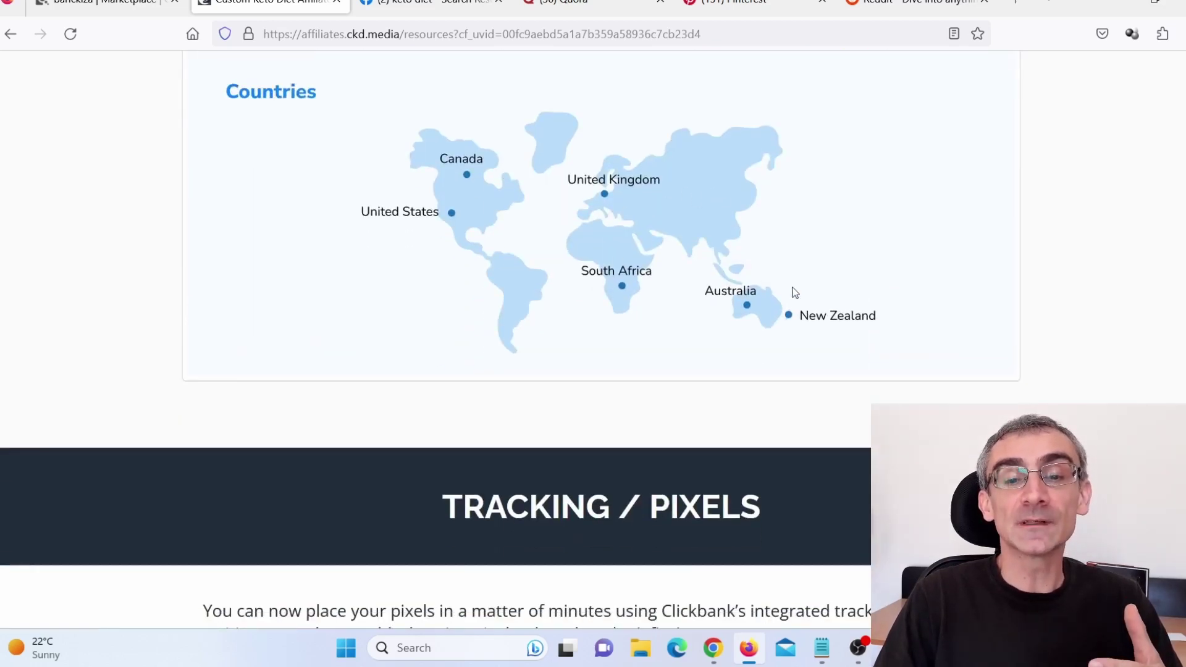
scroll(961, 304, down, 5)
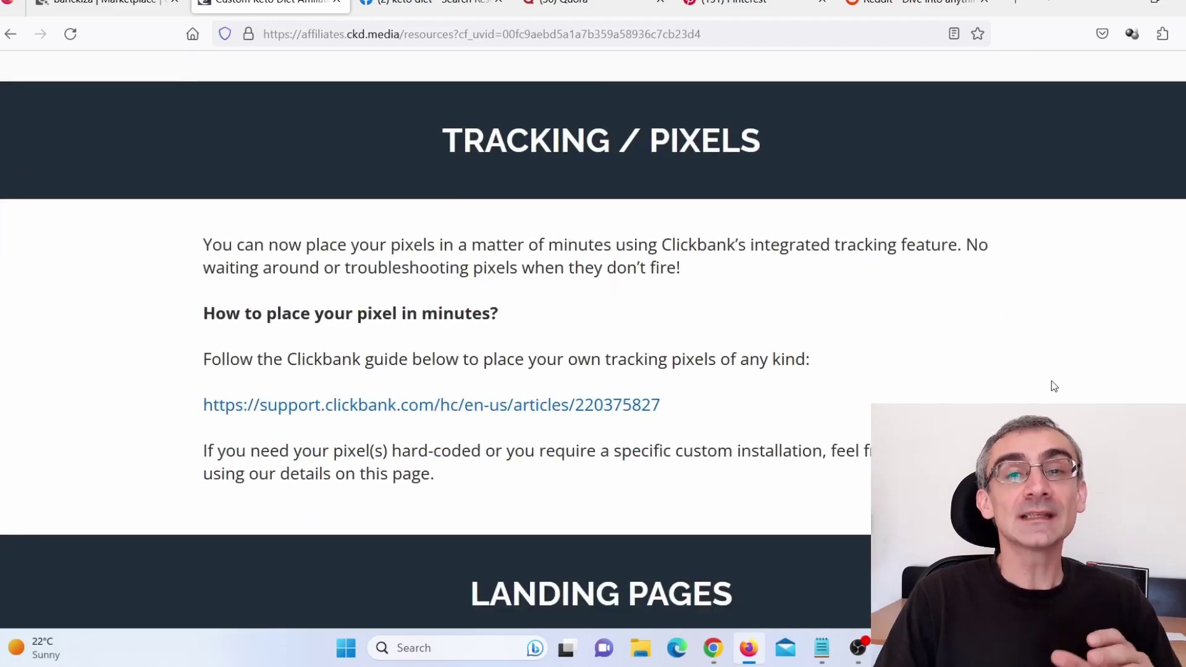
scroll(1054, 386, up, 20)
scroll(1055, 376, up, 15)
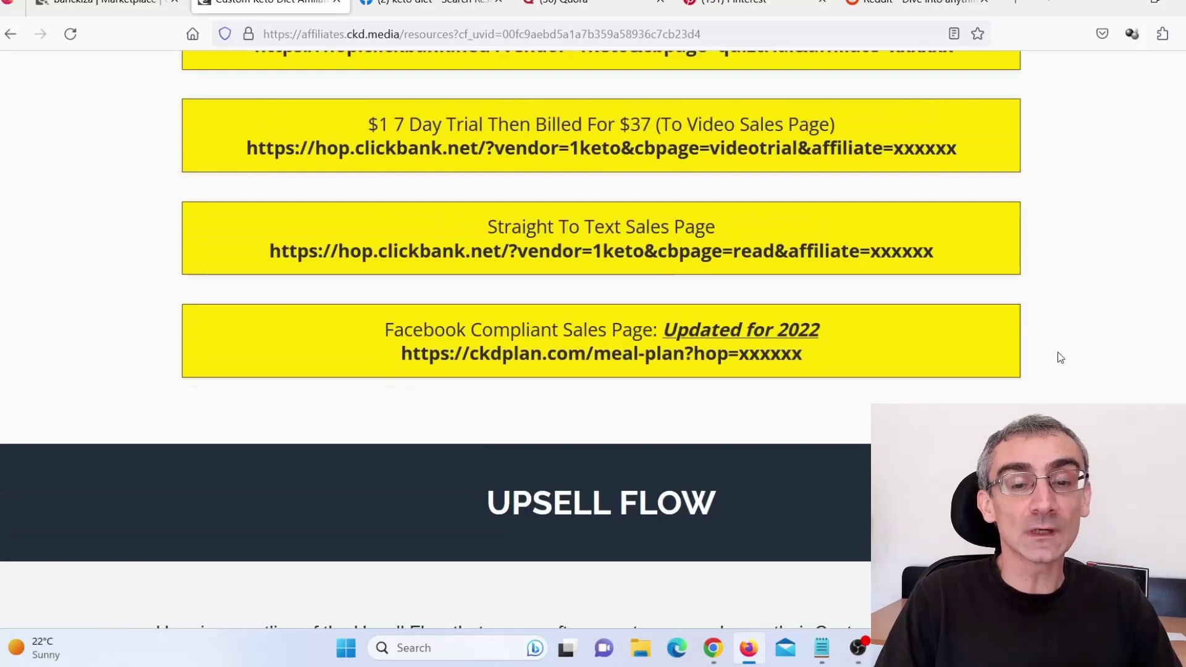
scroll(1060, 358, up, 9)
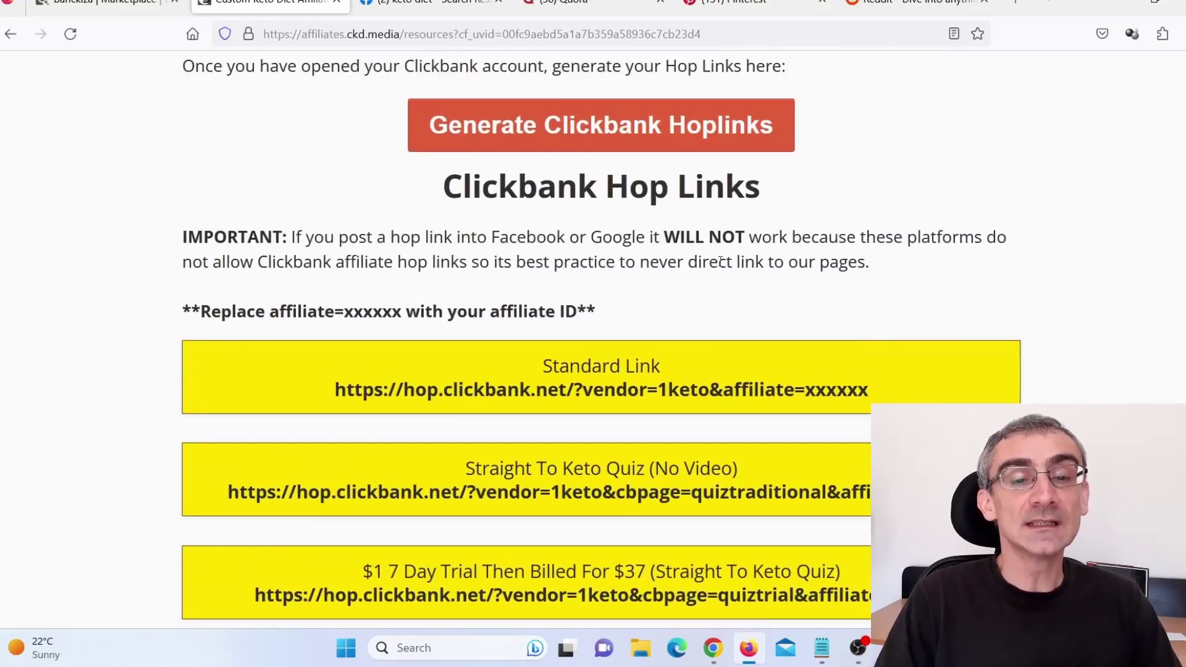
scroll(851, 254, down, 5)
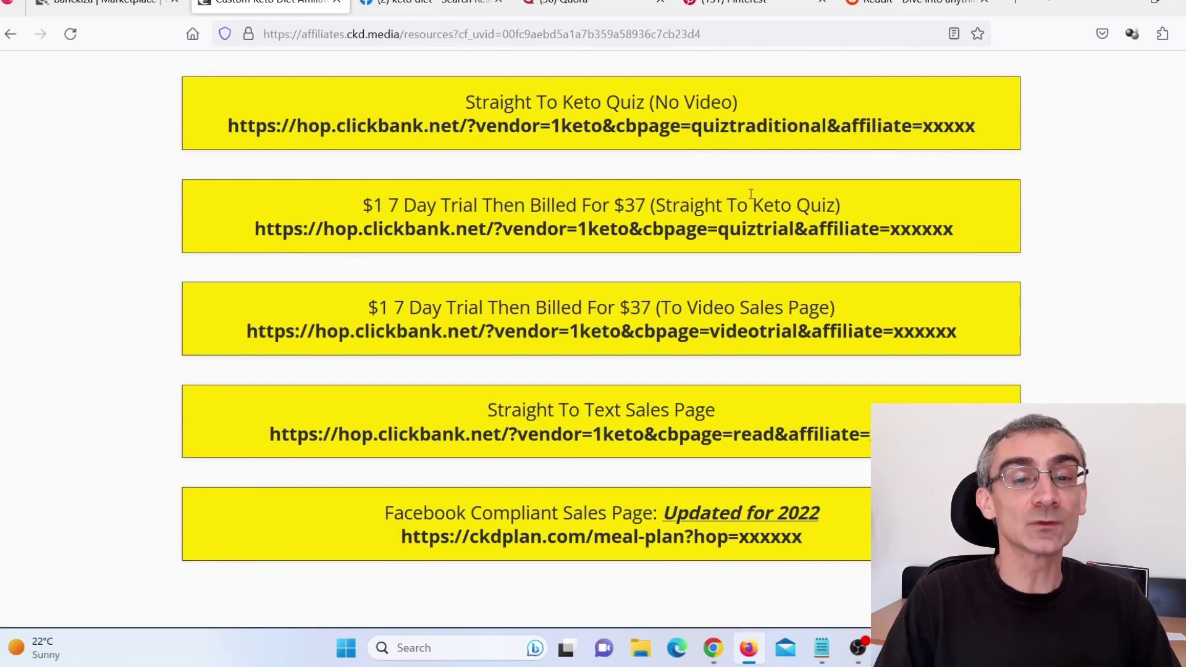
Preview the Straight To Text Sales Page hop link in a new tab
drag(262, 434, 861, 451)
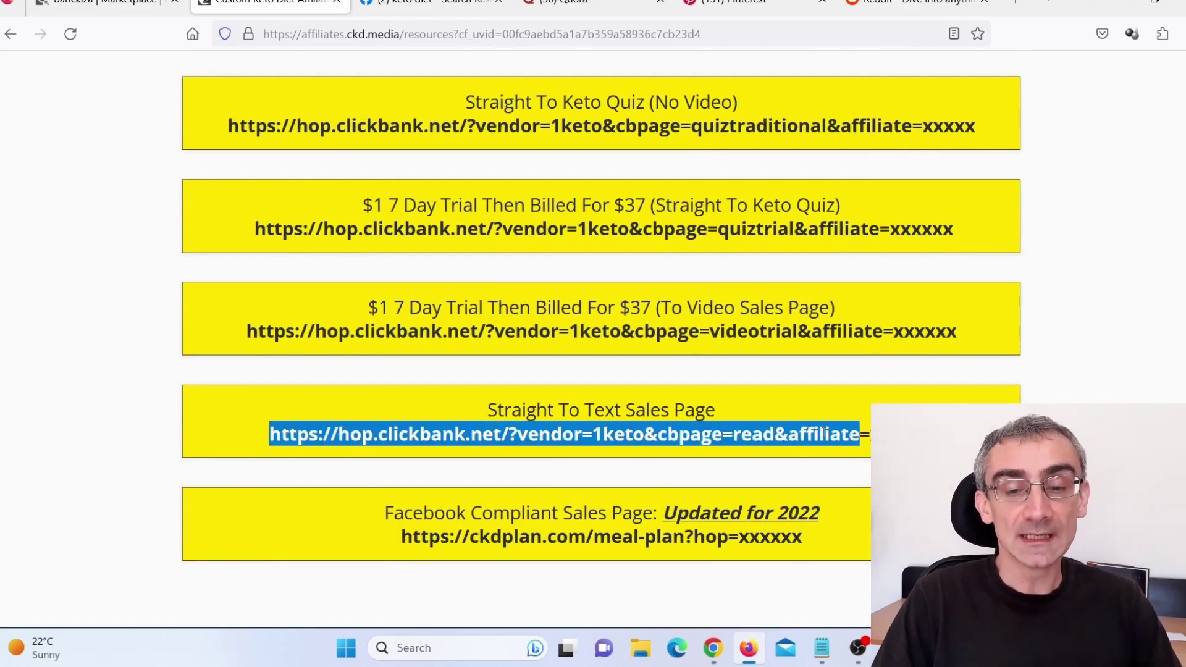
right_click(861, 451)
click(911, 91)
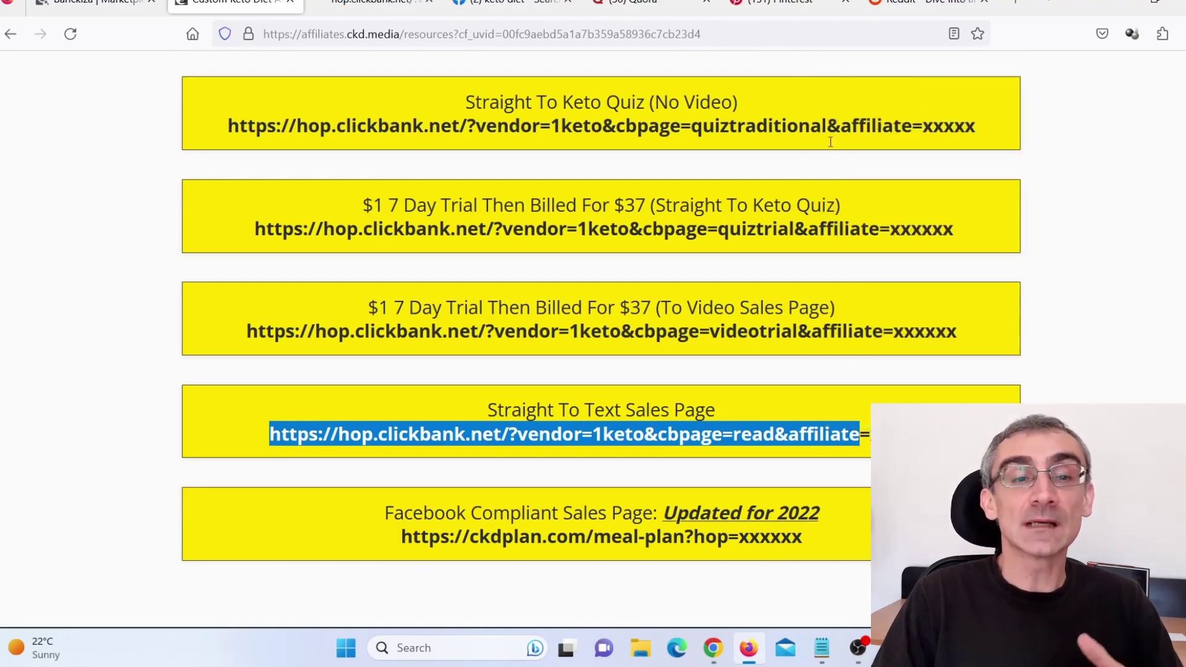
click(378, 6)
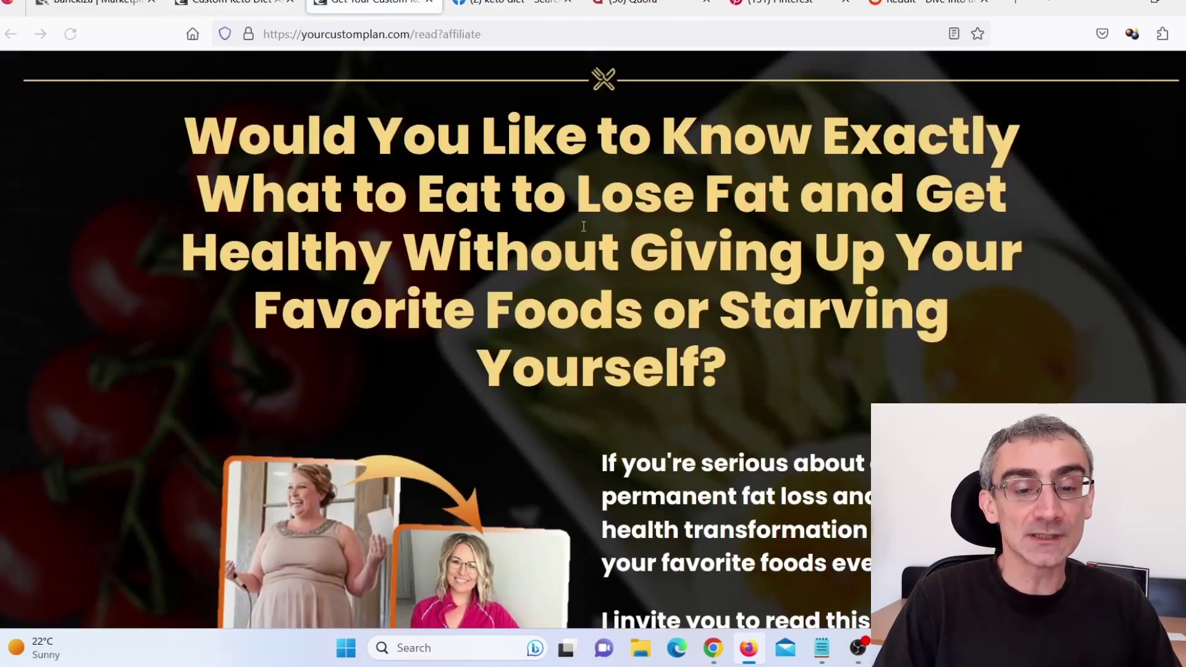
scroll(682, 336, down, 20)
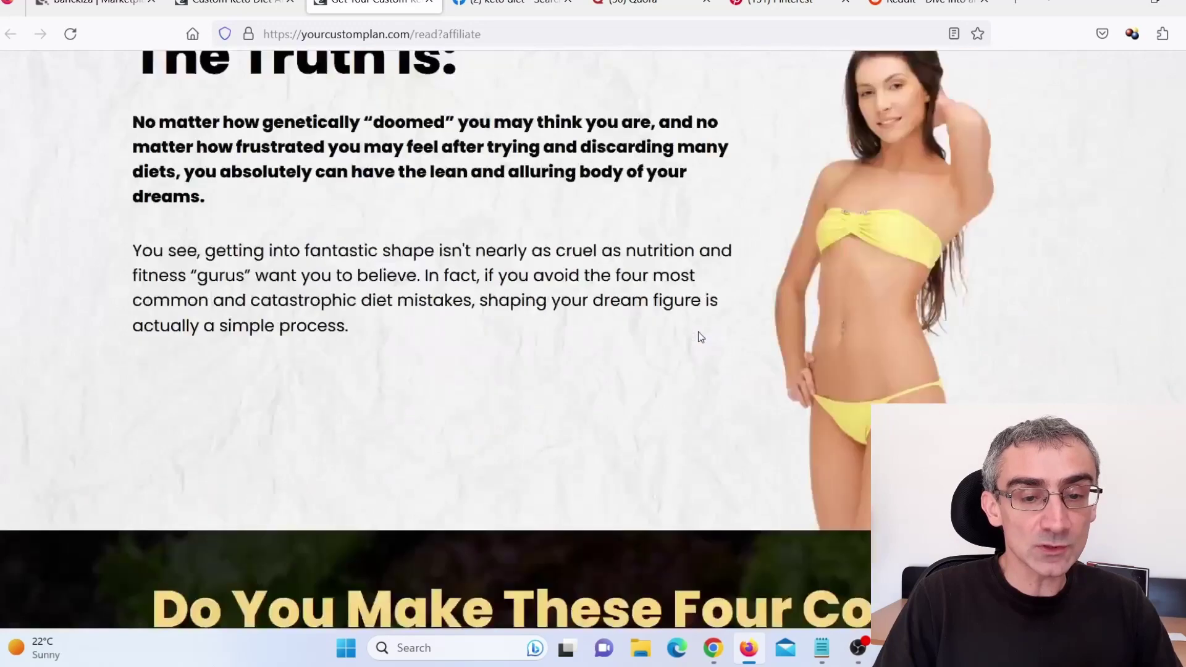
scroll(700, 337, up, 20)
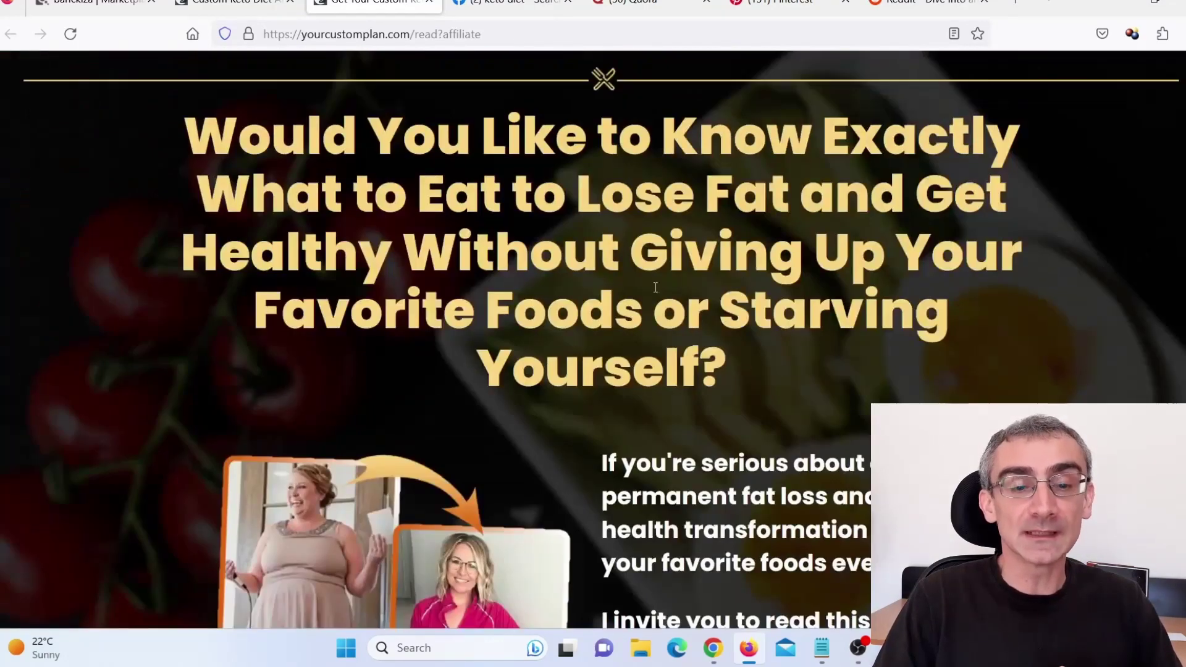
drag(186, 124, 945, 326)
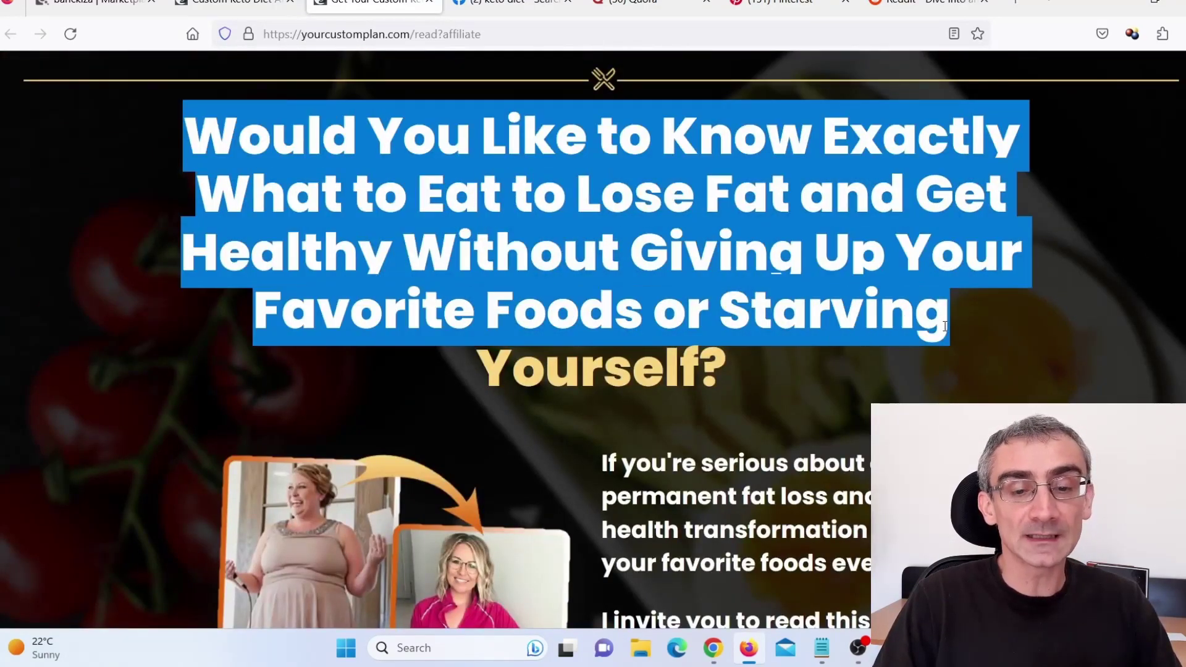
click(265, 5)
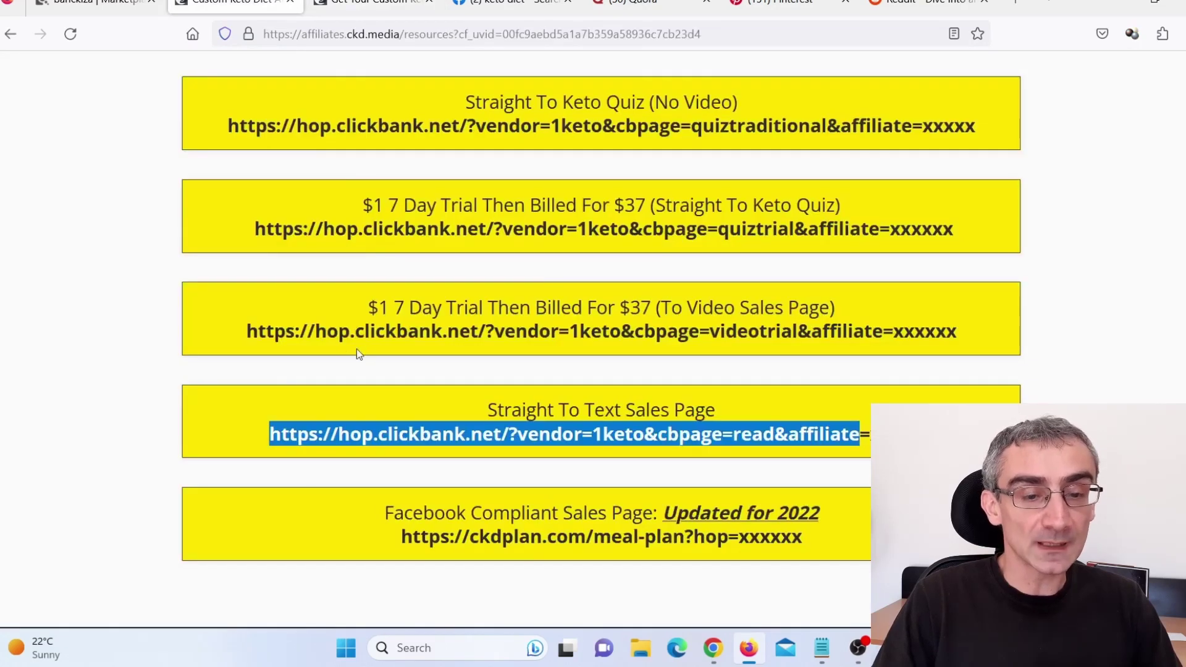
Open the quiztrial hop link in a new tab and close it, then open the videotrial link
drag(256, 229, 881, 232)
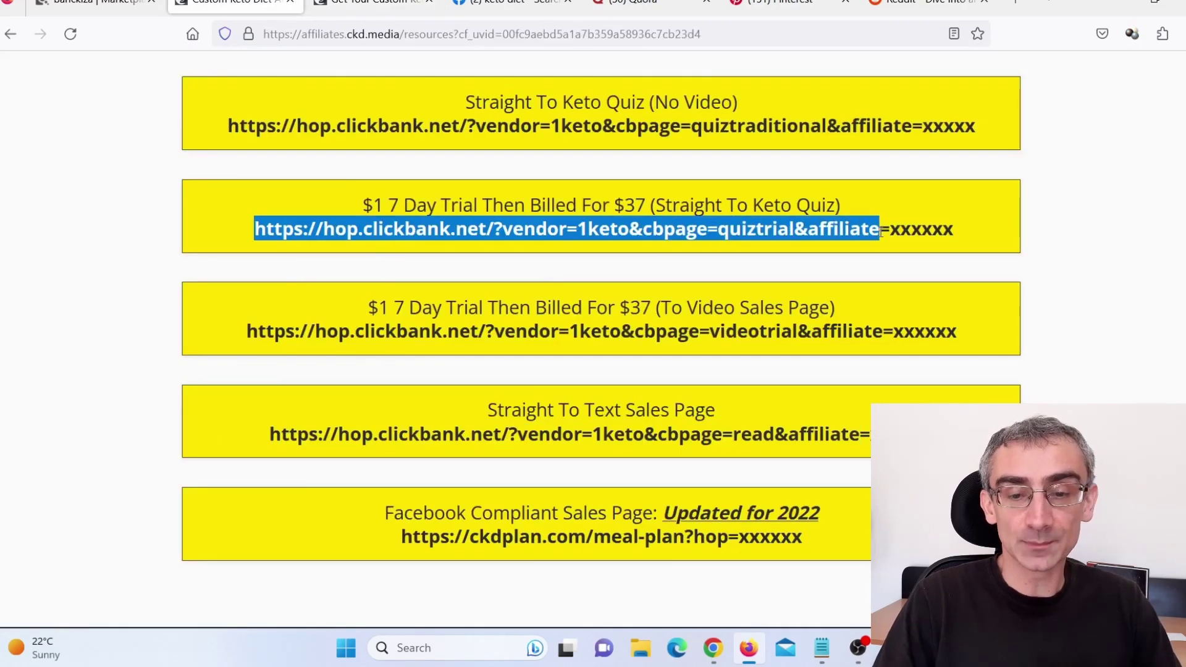
right_click(828, 230)
click(873, 270)
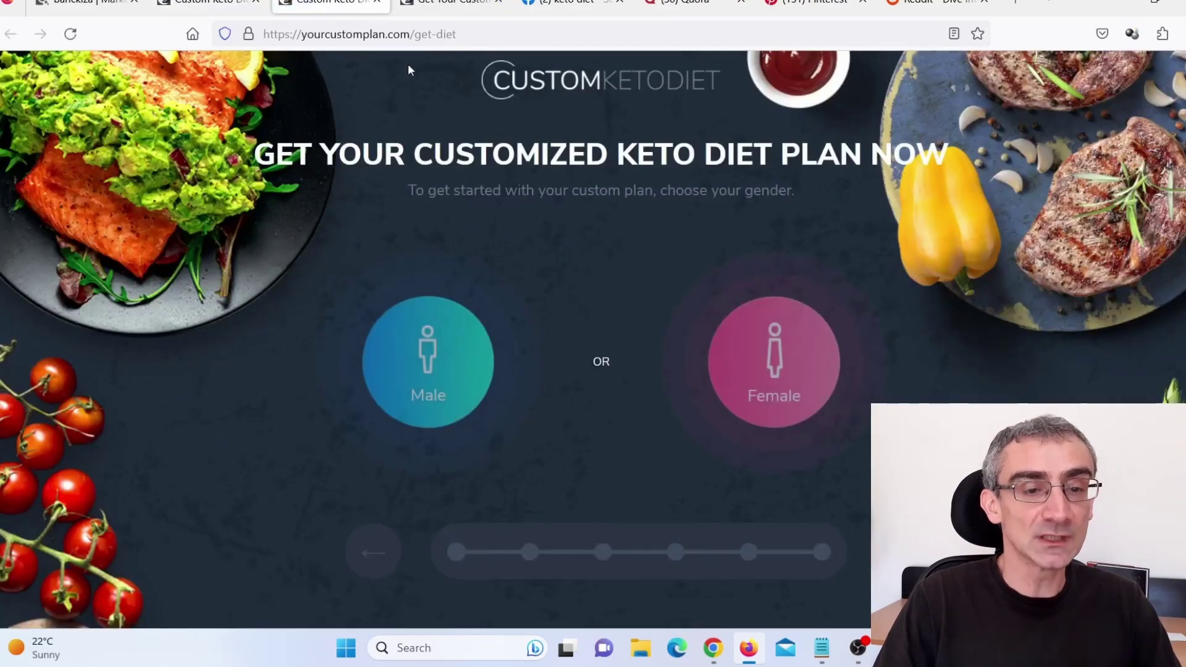
click(378, 4)
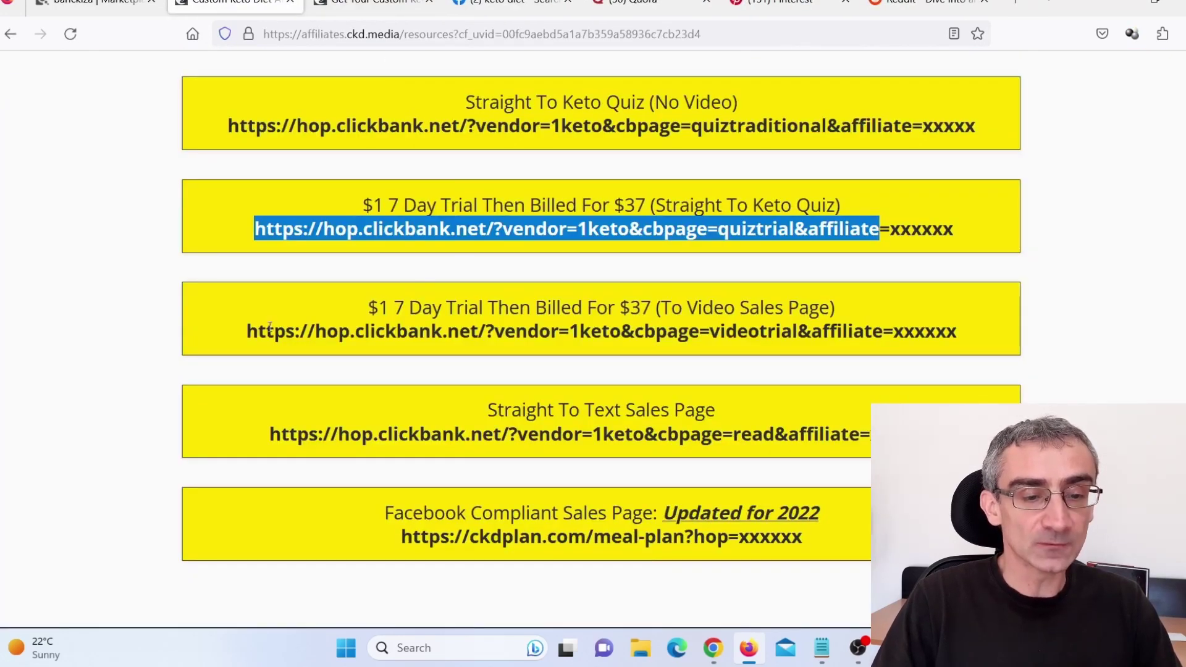
drag(253, 335, 882, 333)
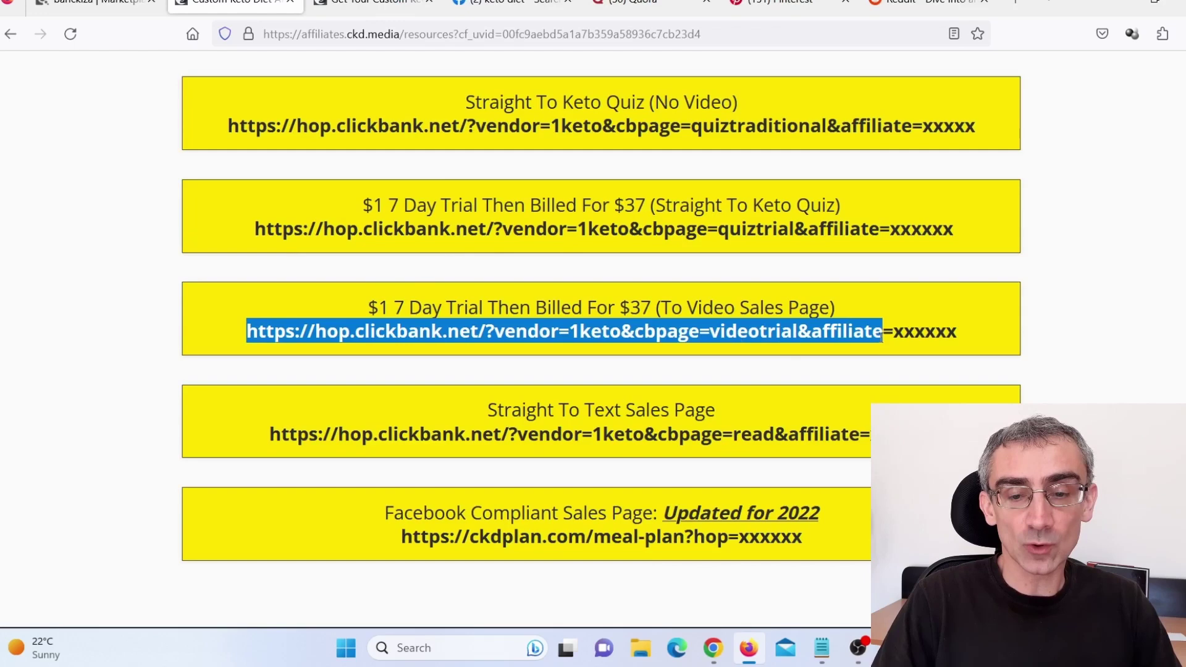
right_click(871, 324)
click(908, 327)
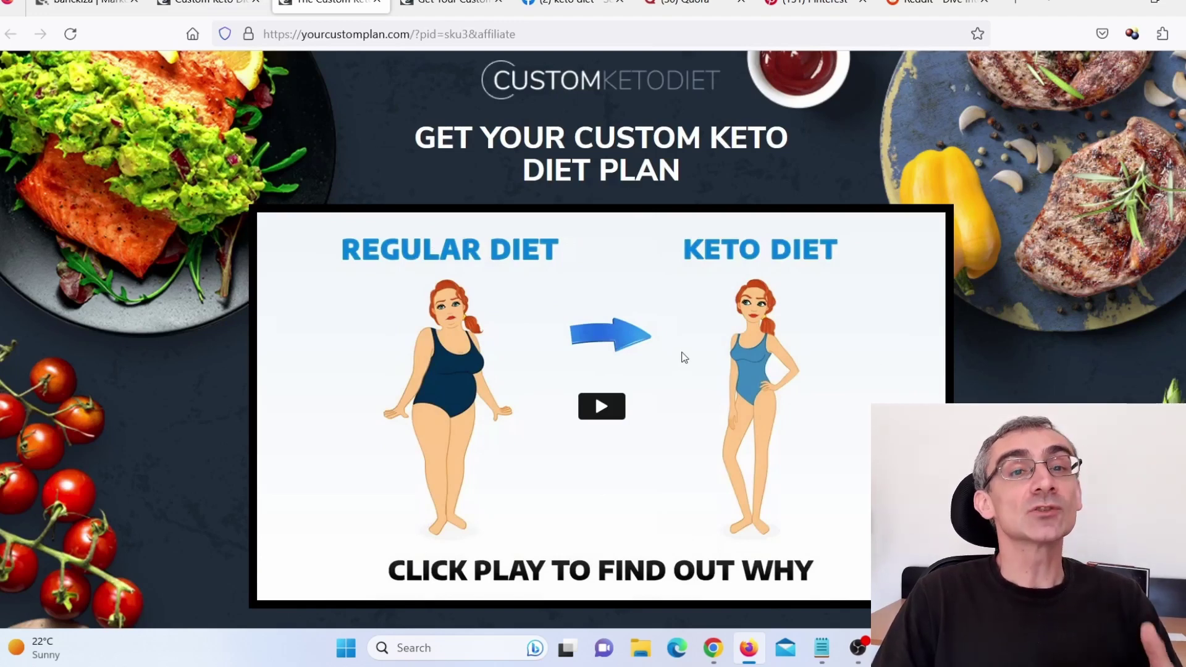
Compare the text sales page with the video sales page
click(451, 5)
click(530, 245)
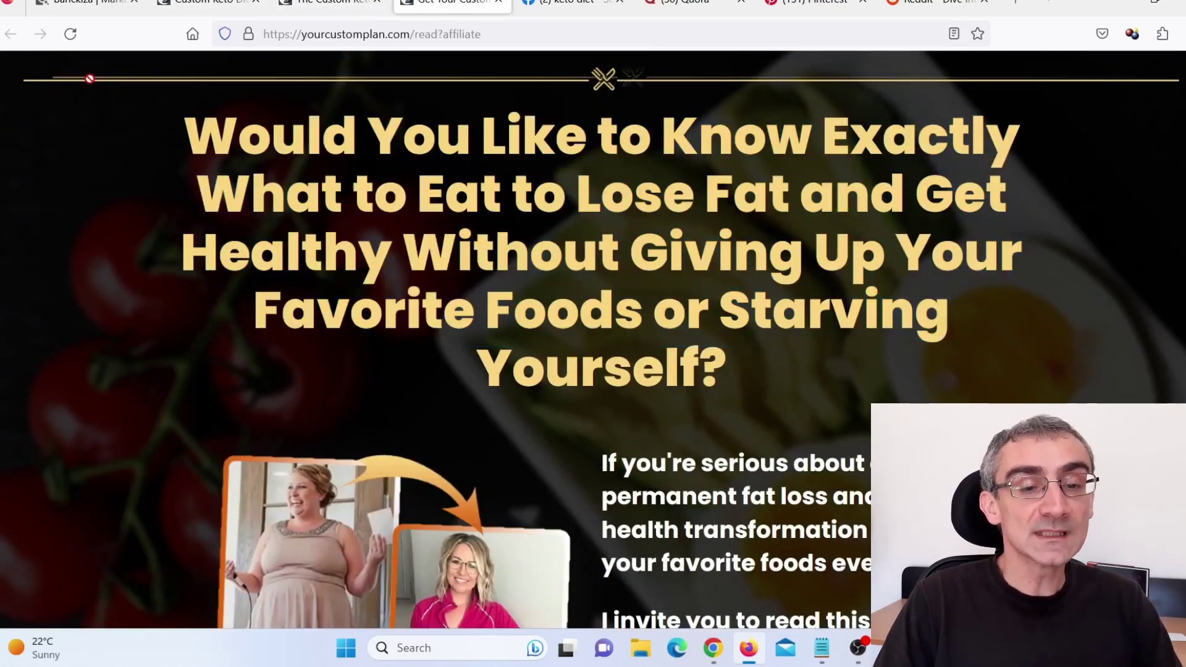
drag(735, 374, 85, 148)
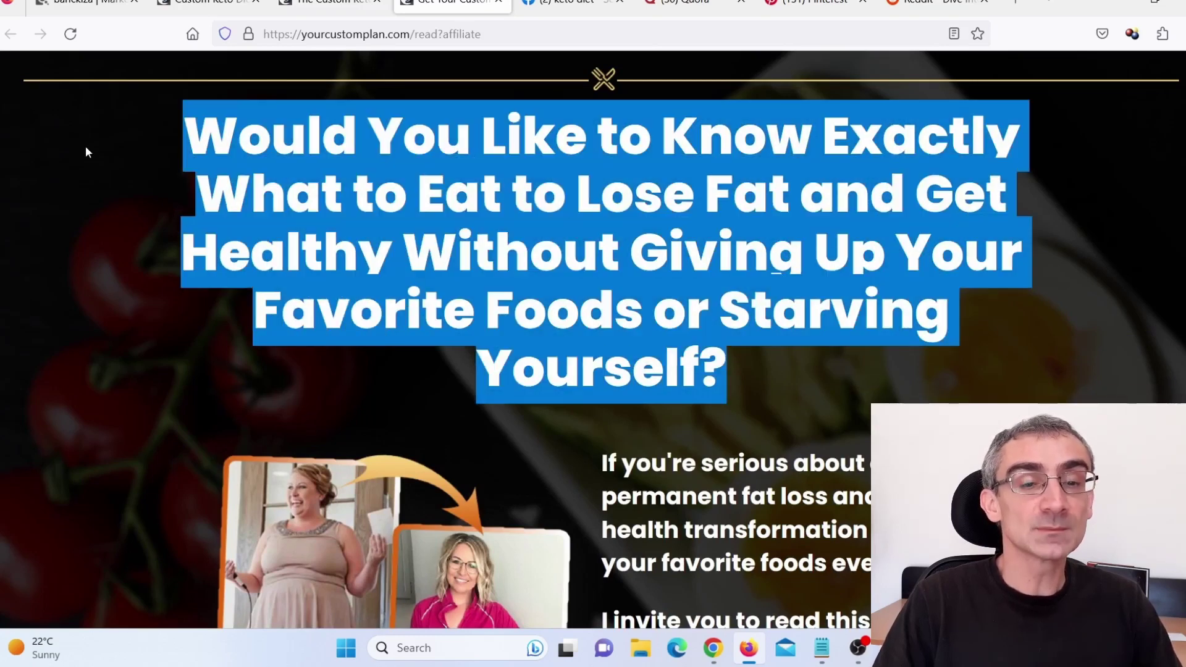
click(327, 6)
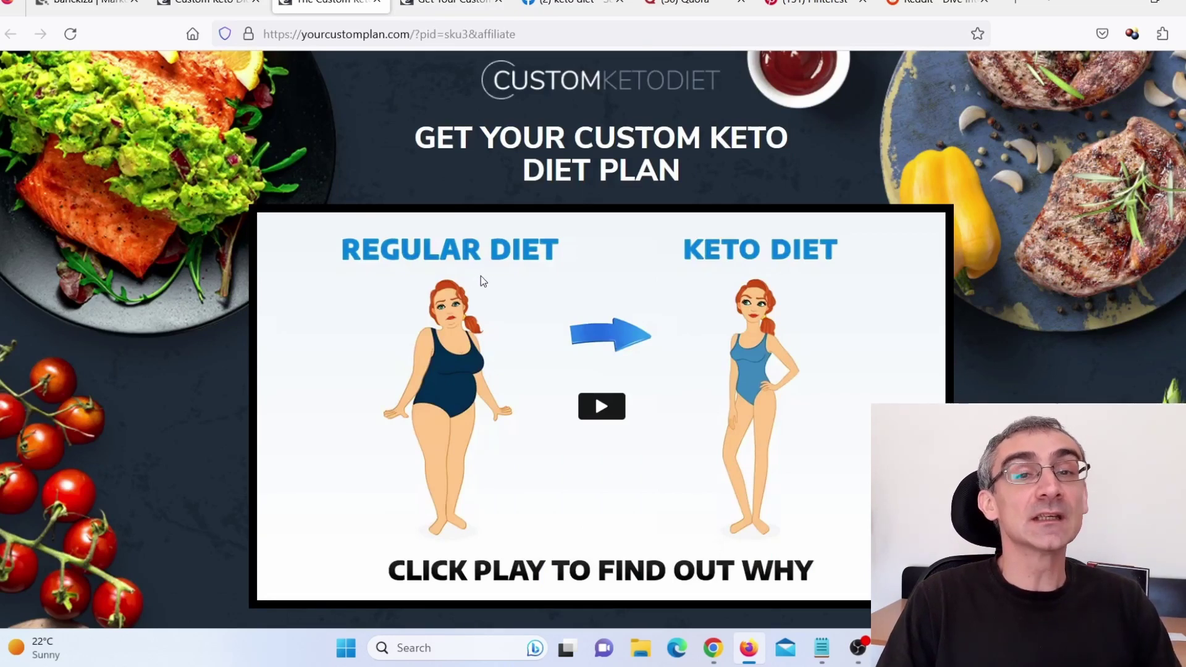
Return to the affiliate links page and select the full Standard Link hop URL
click(195, 7)
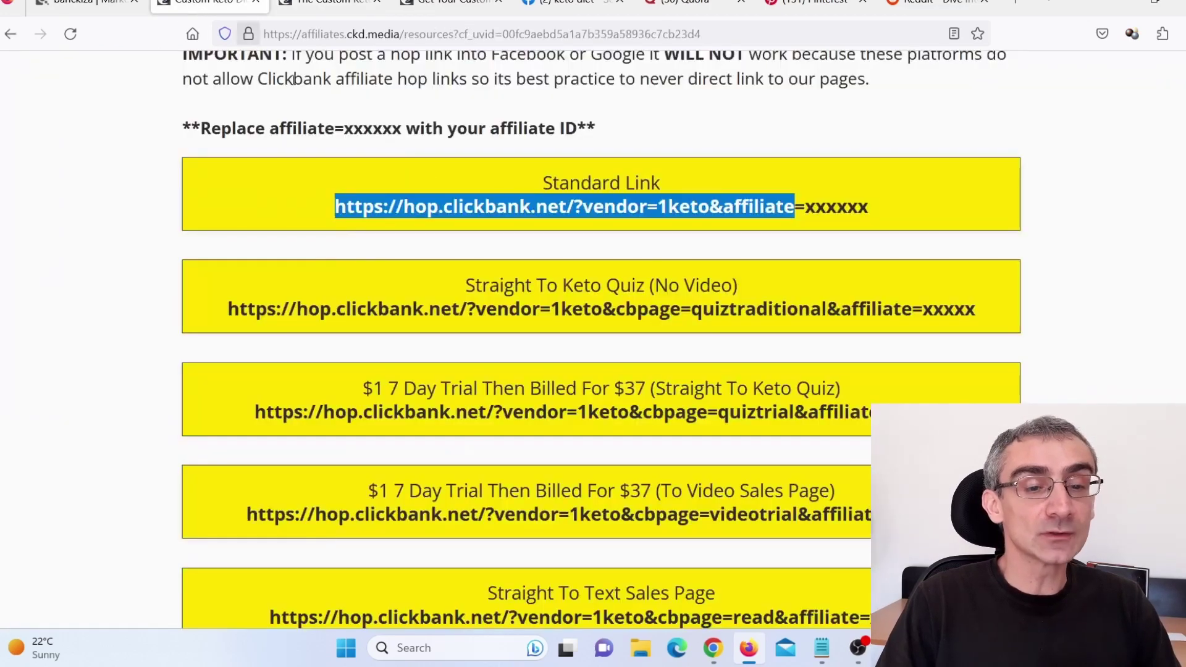
click(431, 210)
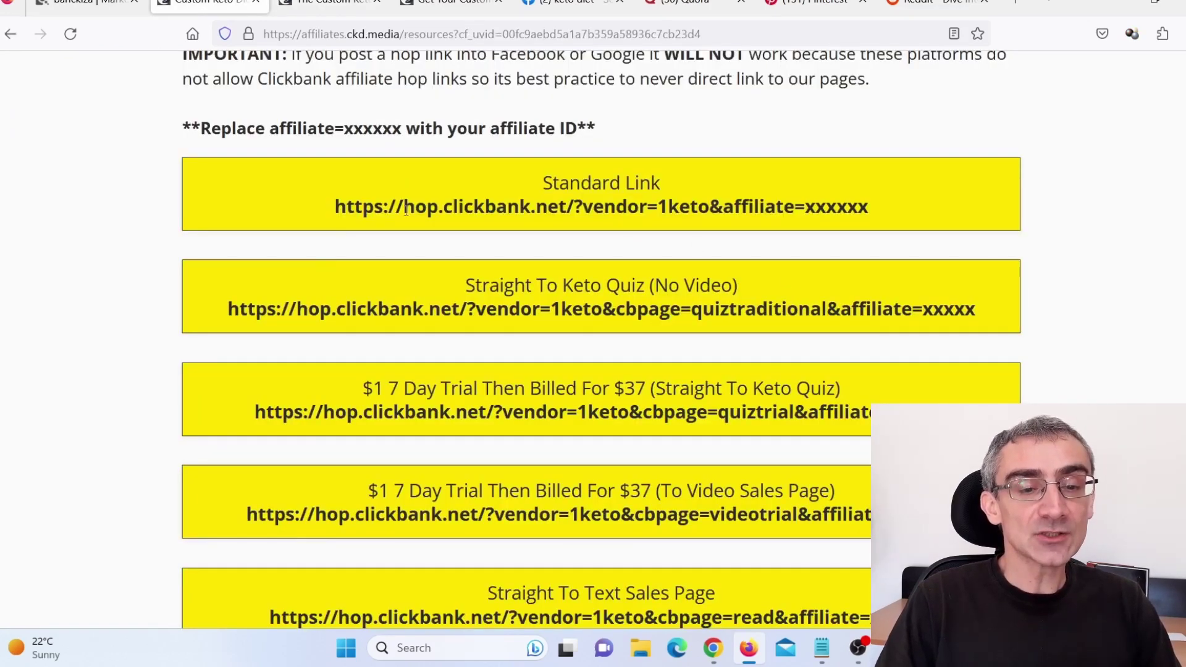
drag(340, 206, 746, 213)
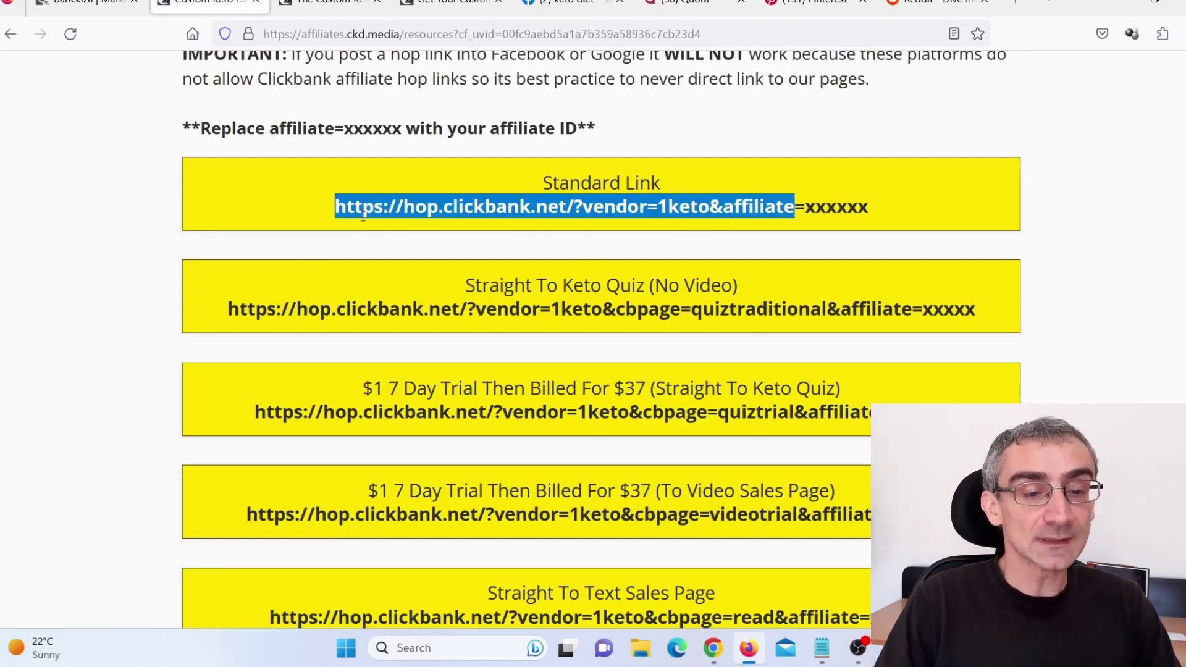
drag(337, 207, 860, 227)
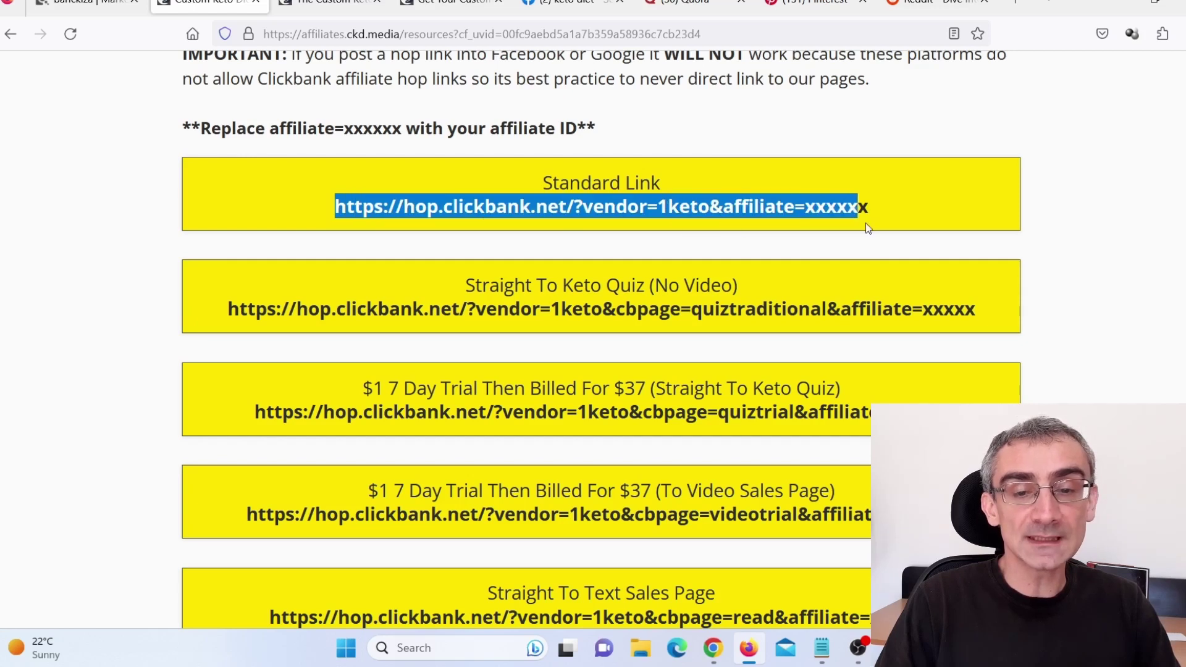
Copy the Standard Link hop URL and mark its xxxxxx placeholder
right_click(847, 211)
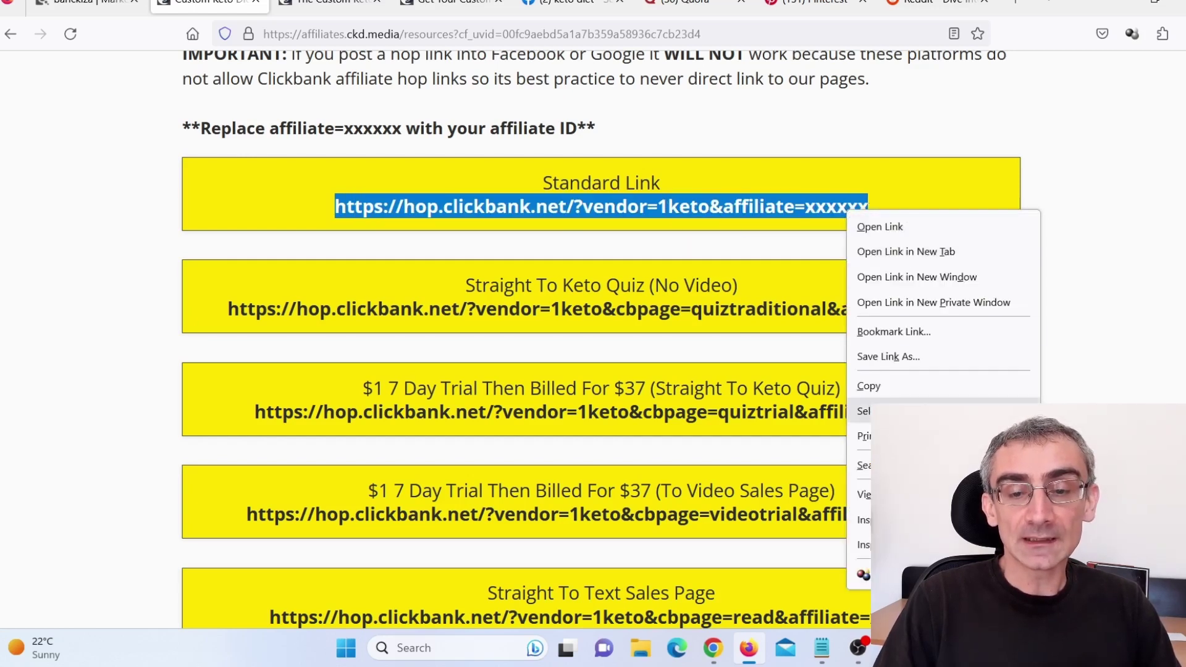
click(895, 387)
click(808, 208)
drag(806, 208, 865, 206)
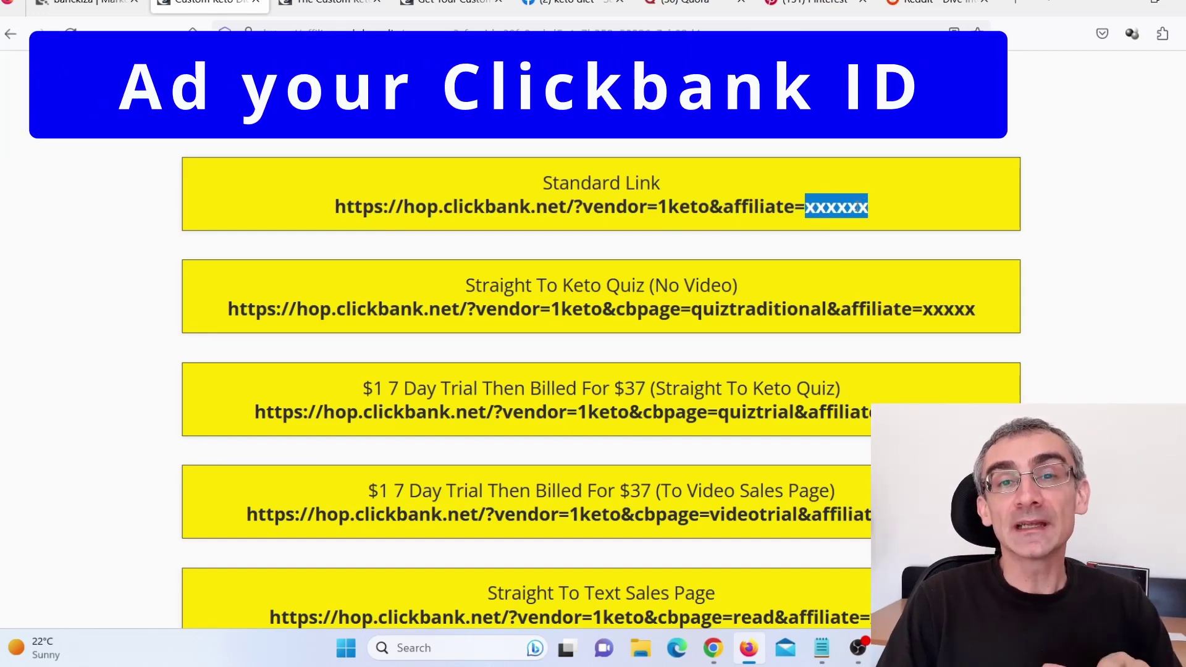
Paste the hop link into the Notepad notes with your ClickBank ID in place of xxxxxx
click(827, 648)
key(ctrl+v)
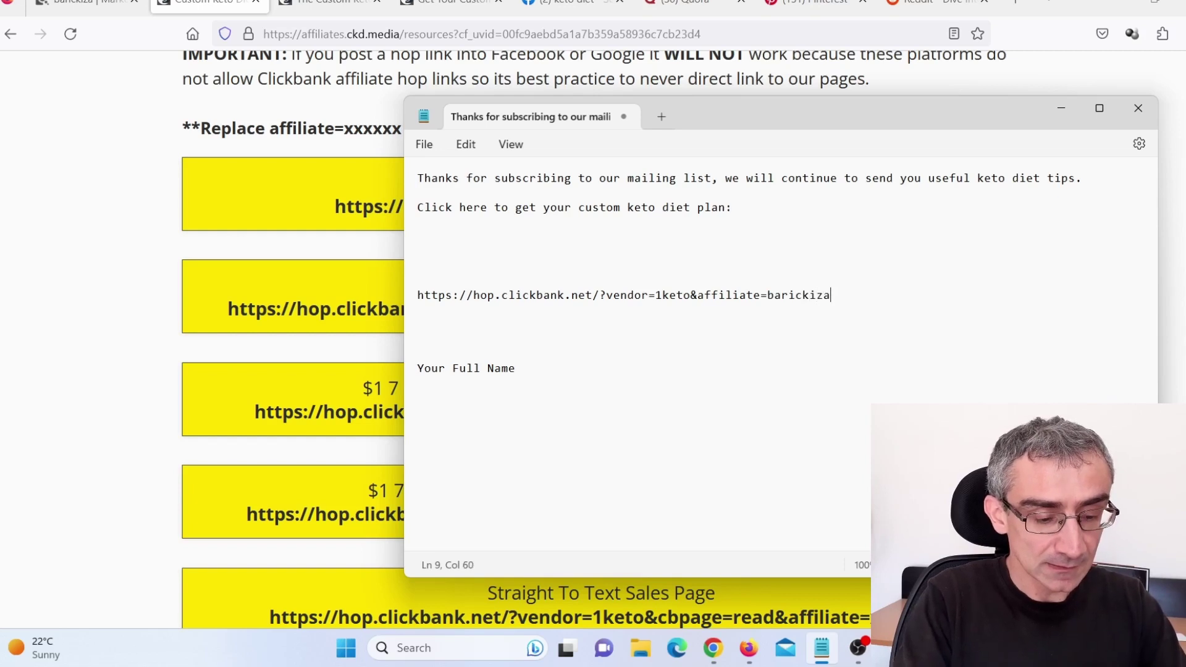
drag(419, 279, 838, 303)
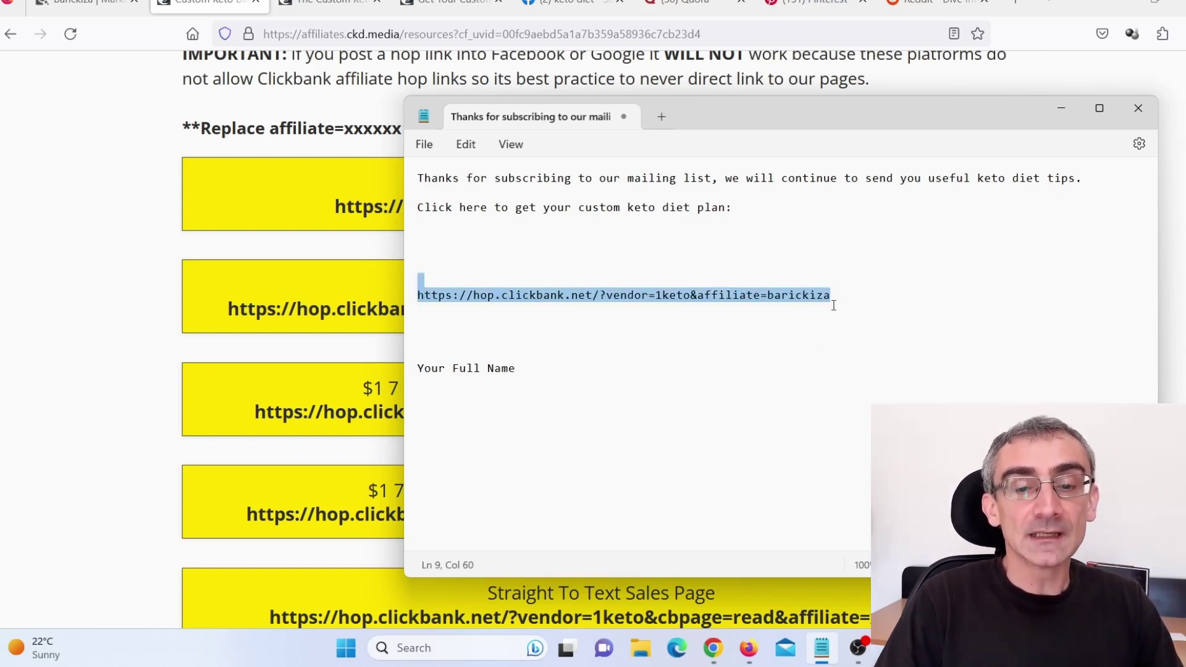
click(130, 299)
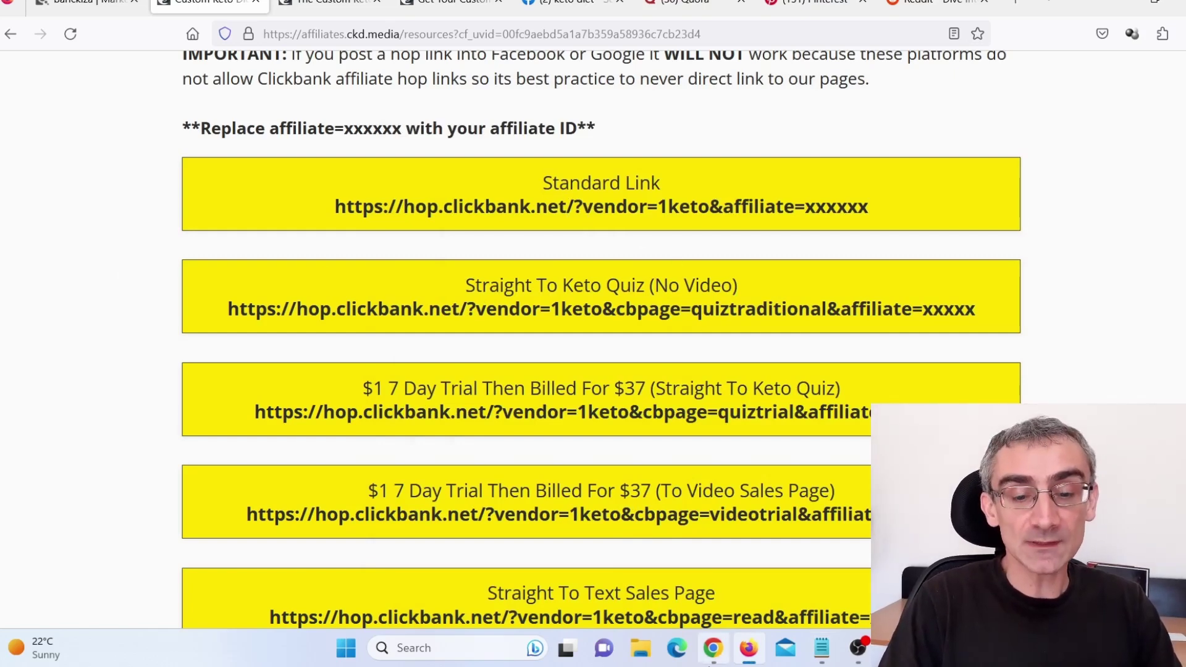
click(705, 559)
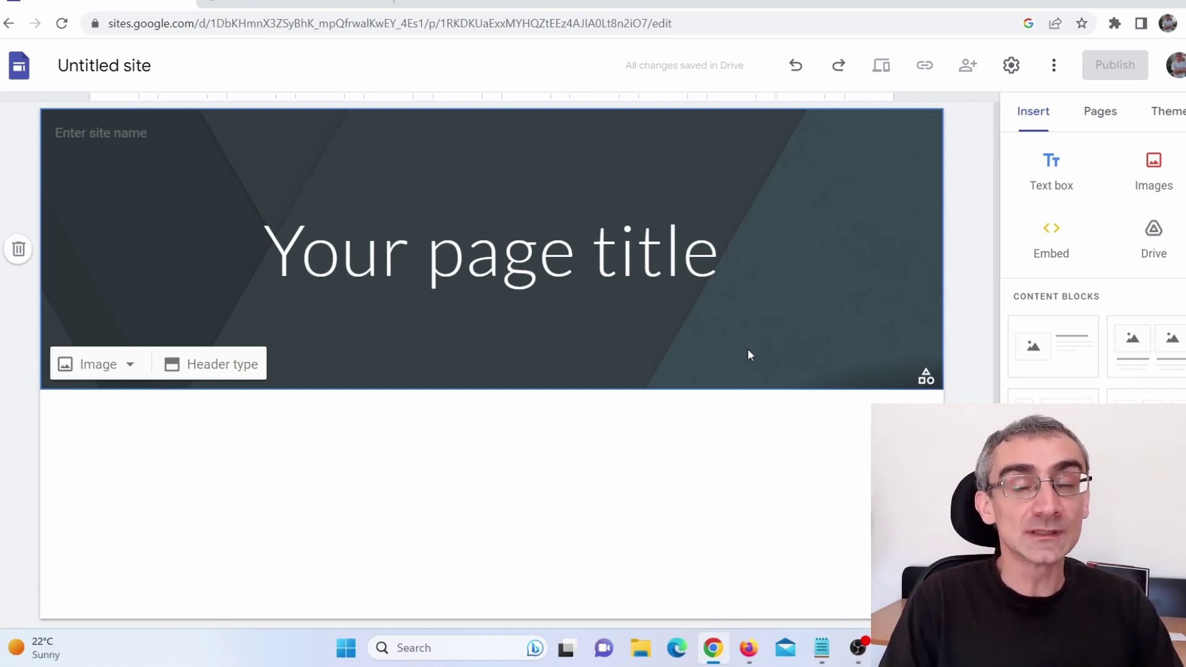
Switch the header type to Title only and erase the default page title text
click(226, 372)
click(457, 366)
click(709, 209)
drag(676, 206, 317, 207)
key(BackSpace)
click(413, 351)
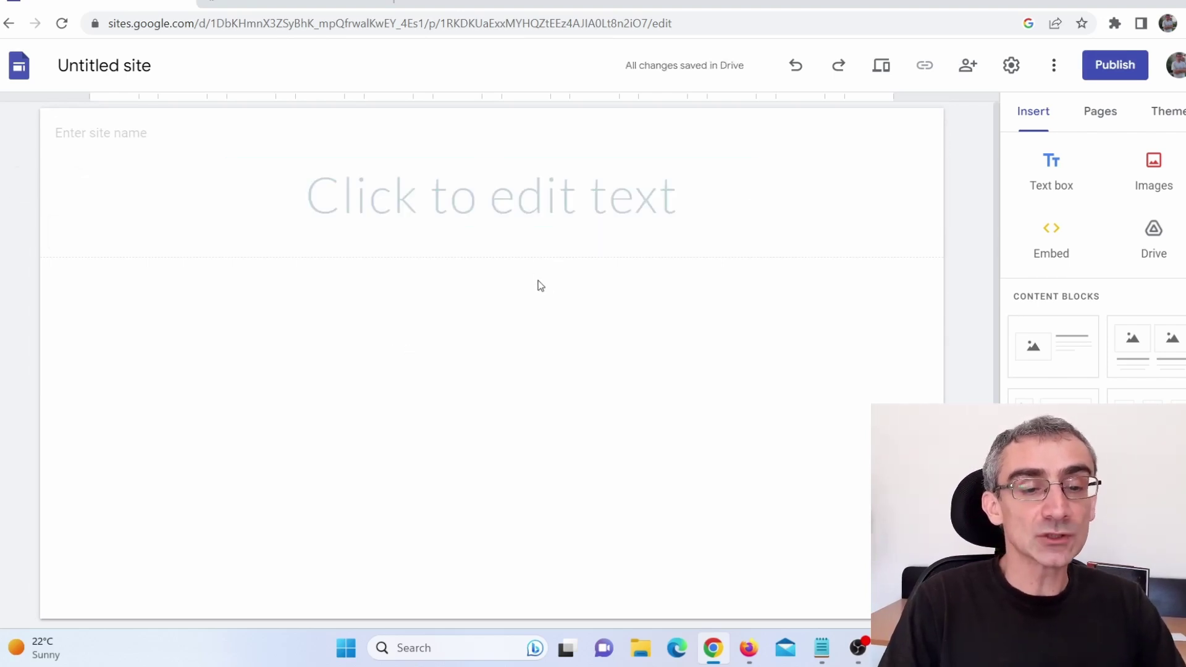
Upload the keto headline banner image and stretch it to page width
click(1157, 178)
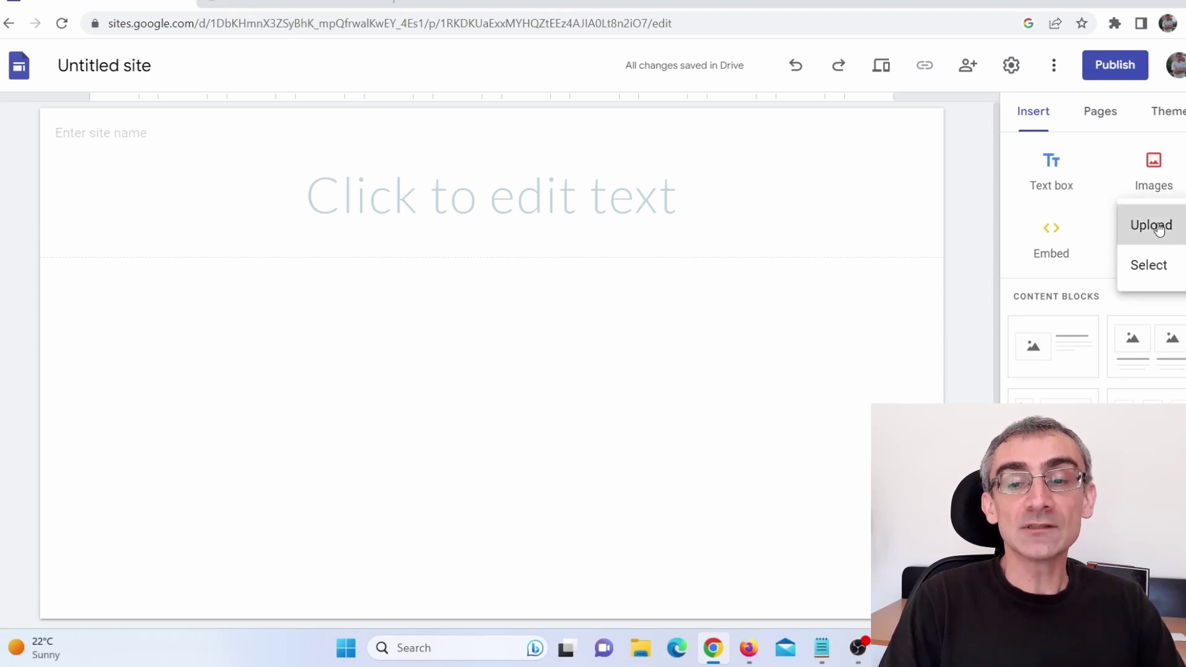
click(1151, 224)
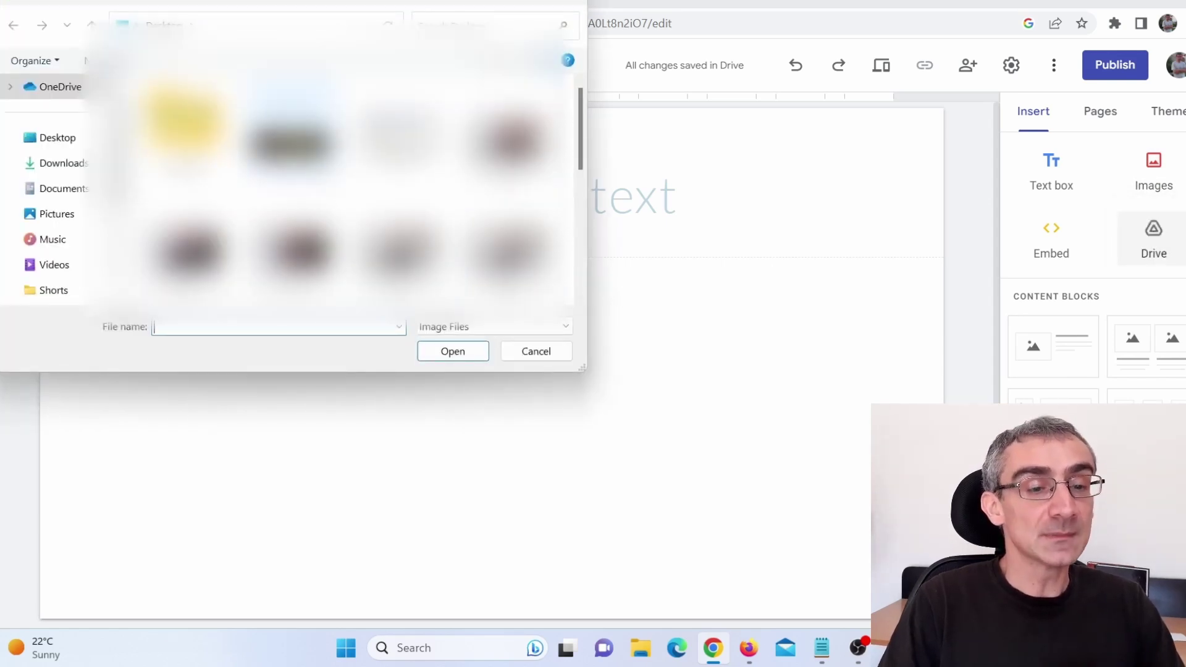
double_click(286, 153)
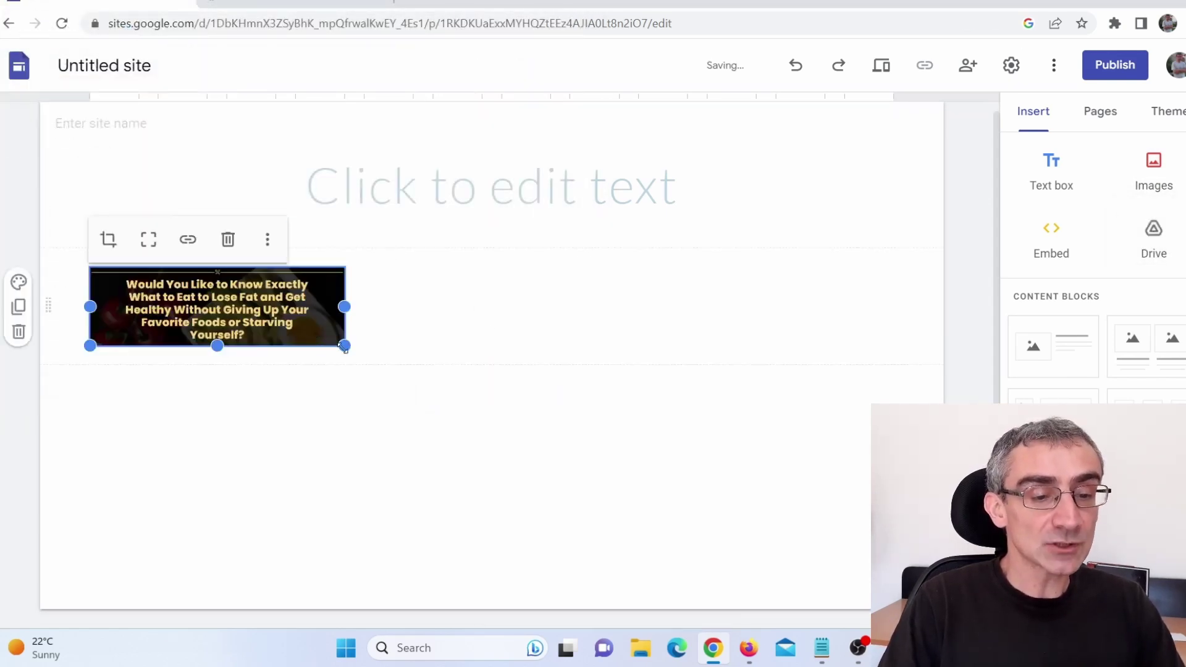
drag(344, 343, 893, 549)
scroll(685, 397, down, 2)
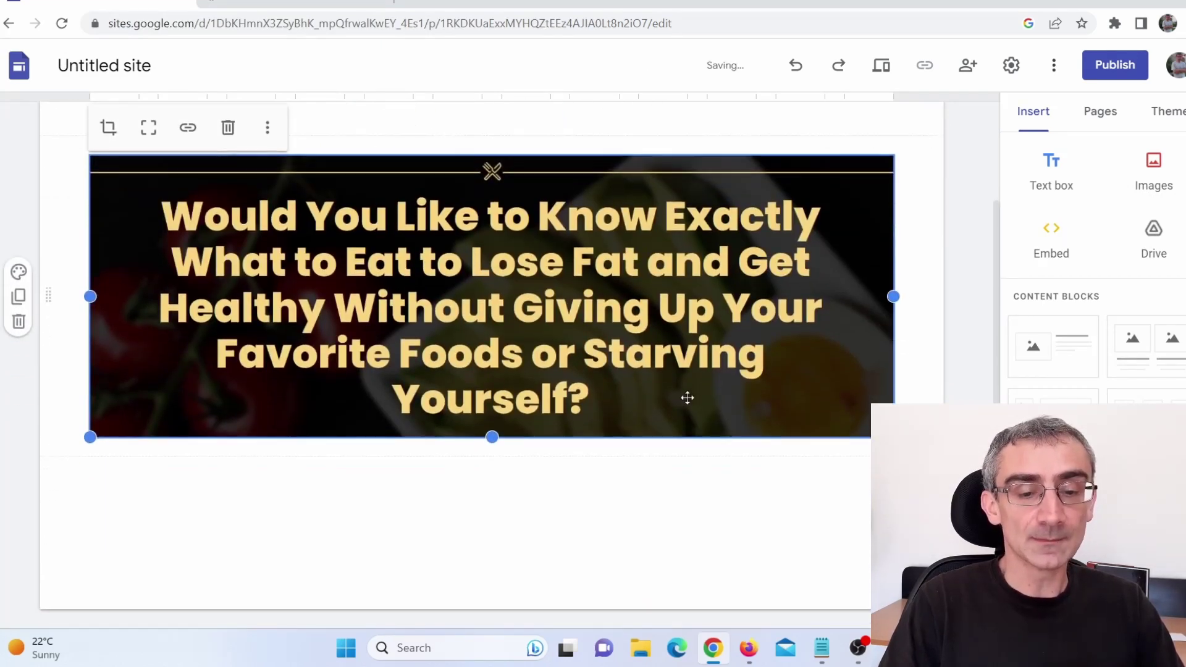
click(506, 503)
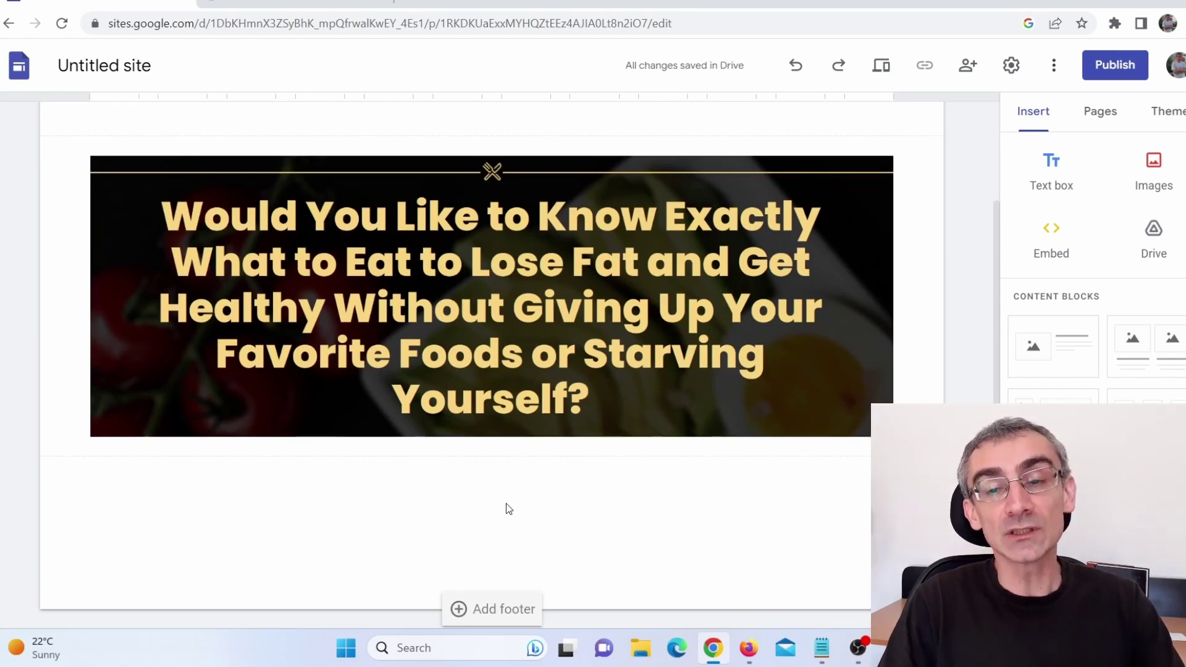
Upload the Regular Diet vs Keto Diet image, enlarge it and centre it below the banner
click(1143, 189)
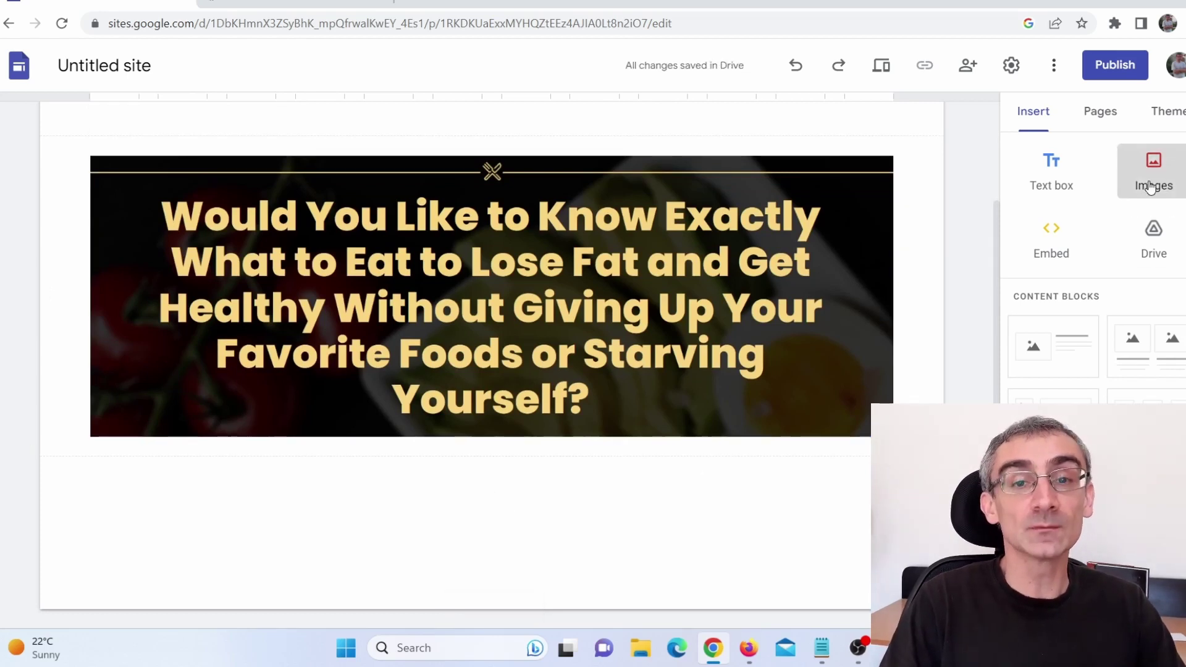
click(1156, 227)
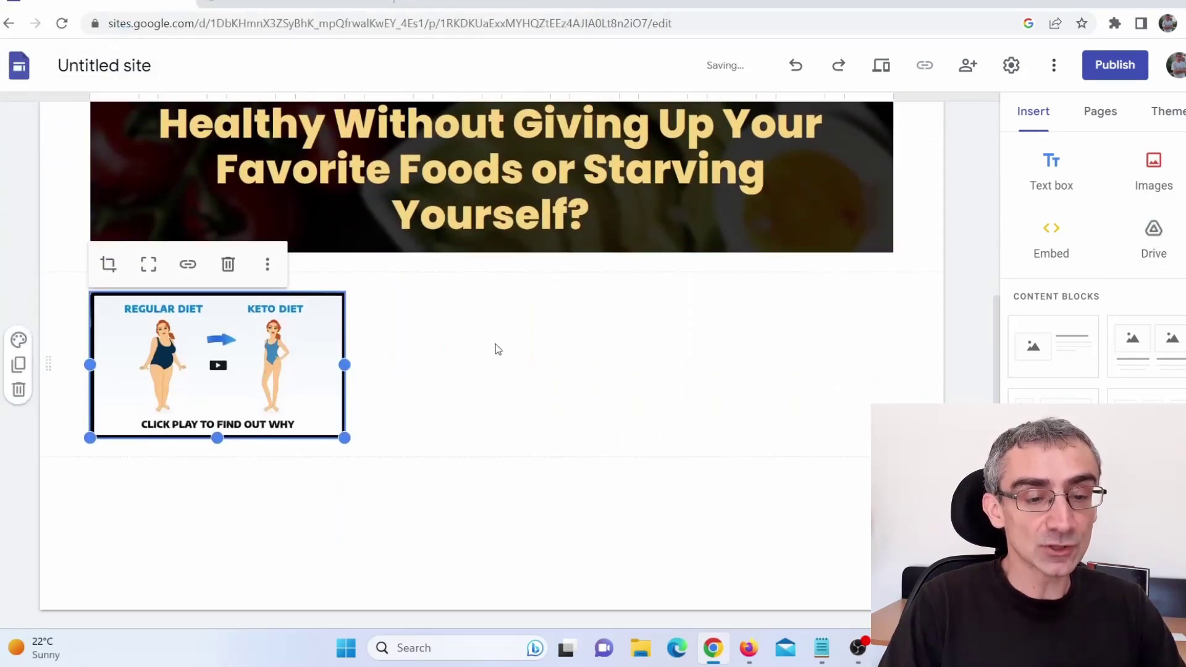
drag(345, 437, 671, 602)
drag(418, 471, 483, 382)
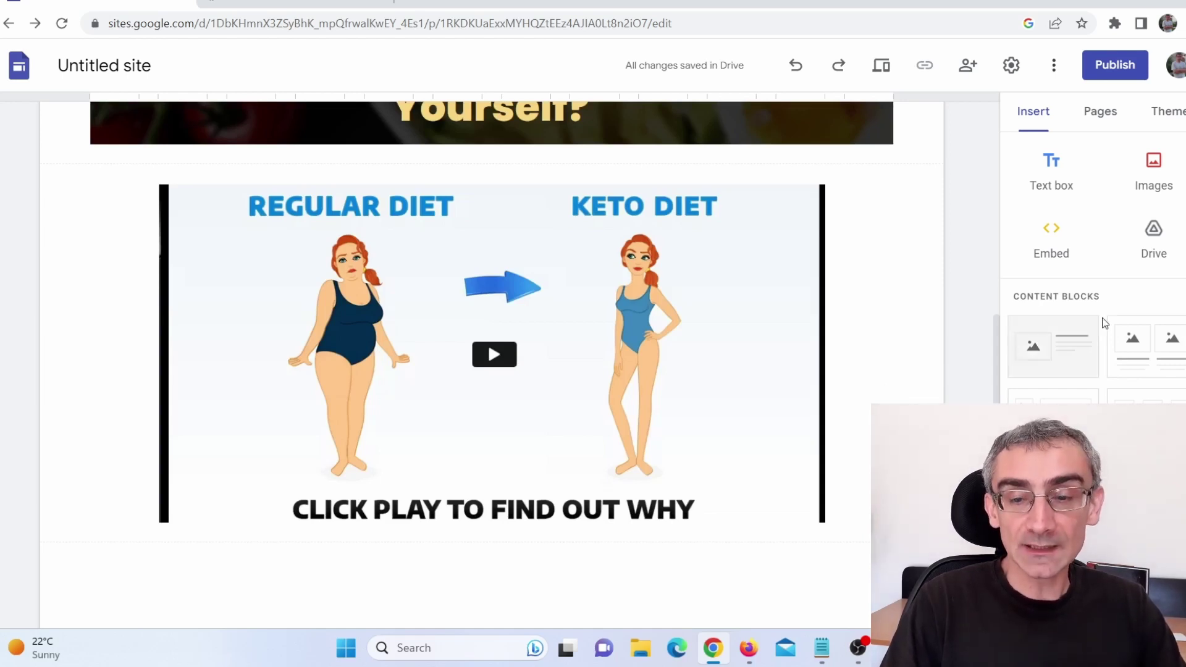
Insert a button named 'Click Here To Get Your Custom Diet Plan' and open a new browser tab
scroll(1121, 358, down, 3)
scroll(1121, 358, down, 3)
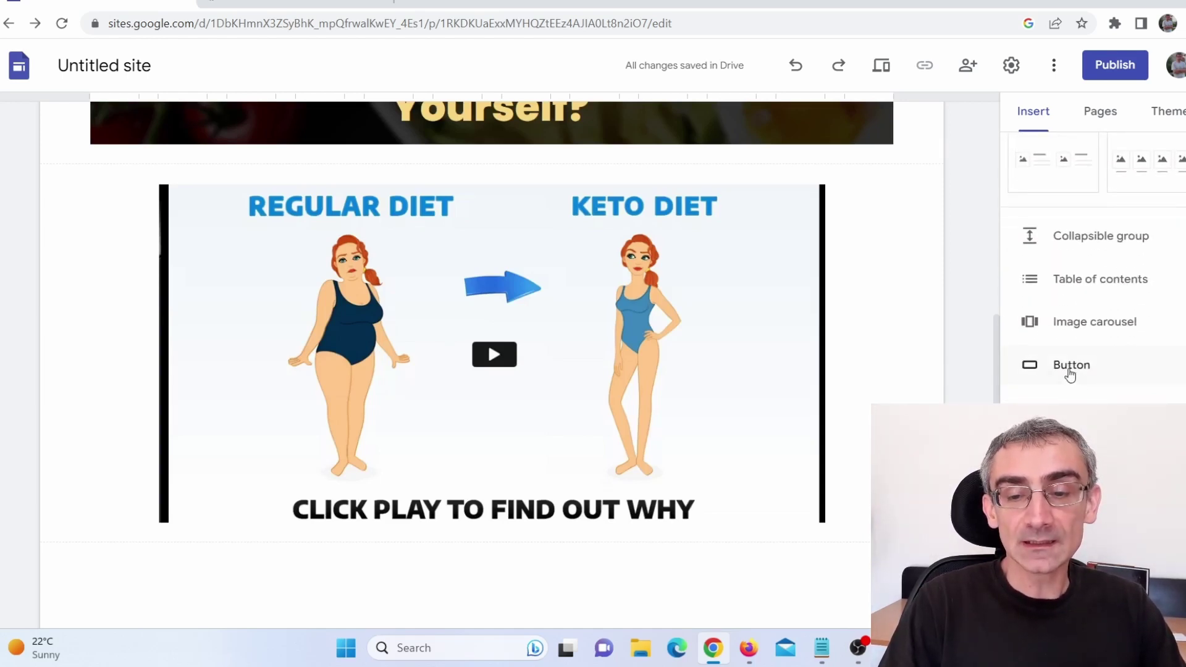
click(1070, 369)
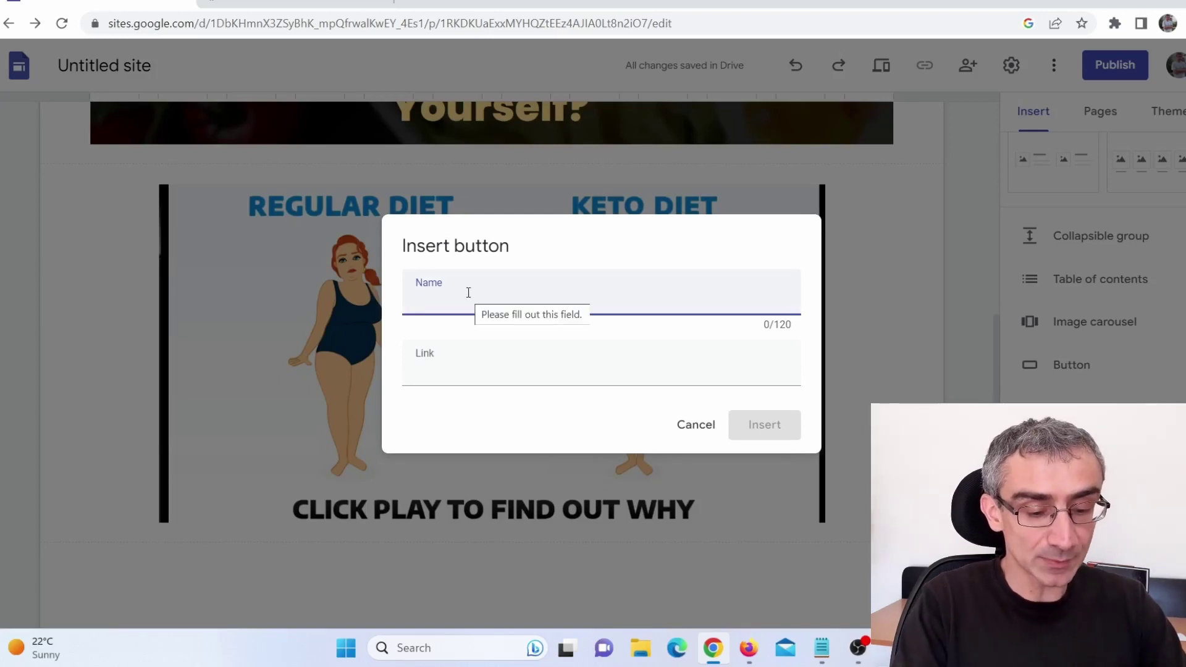
text(C)
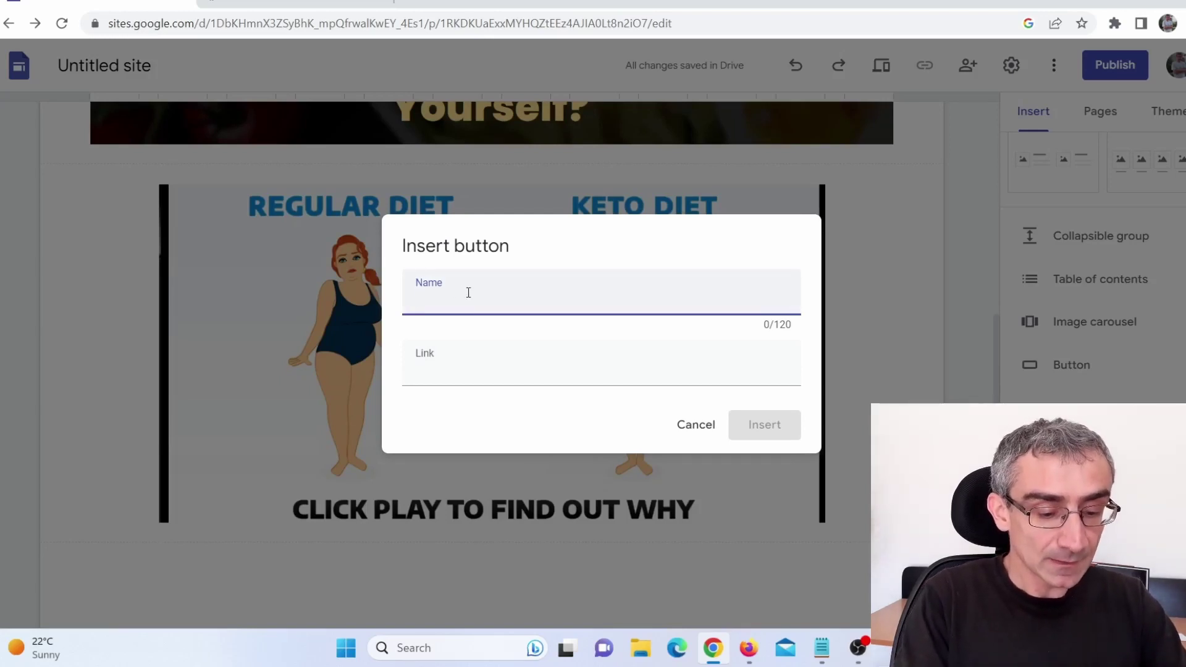
text(lic)
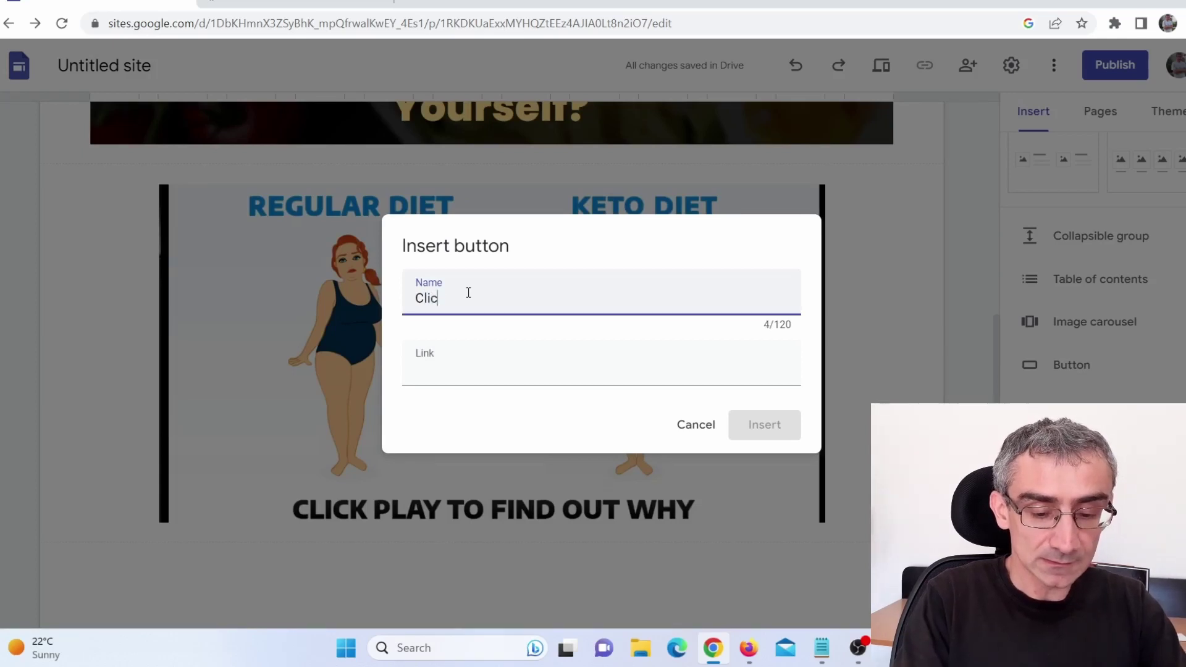
text(k Here )
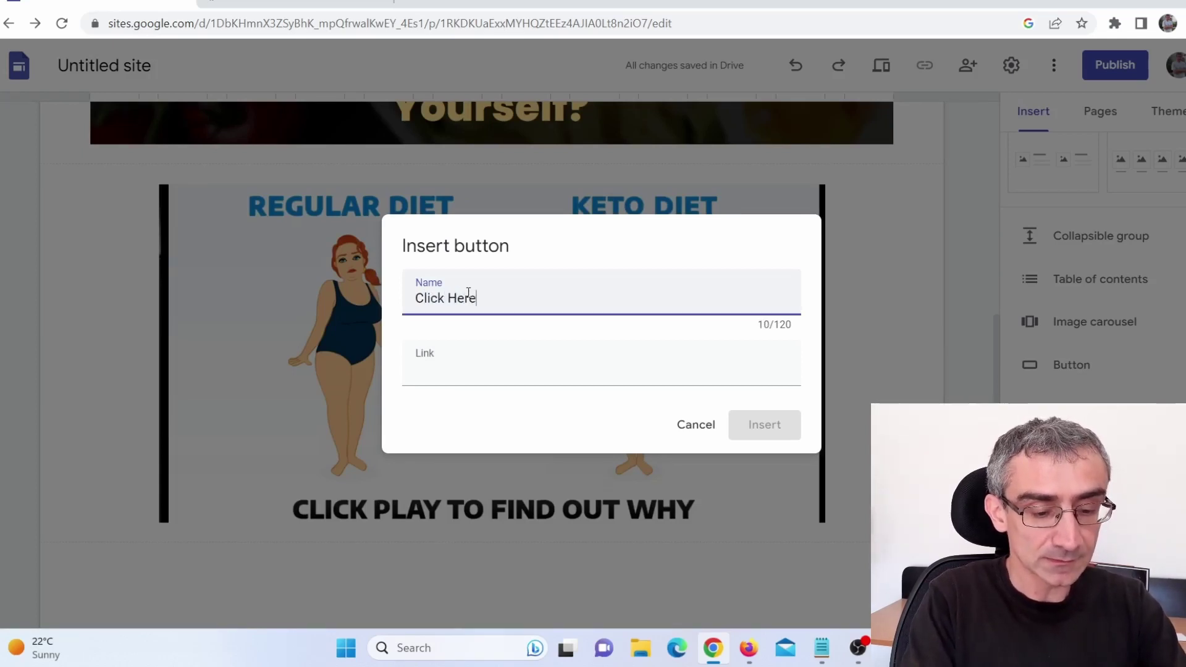
text(To )
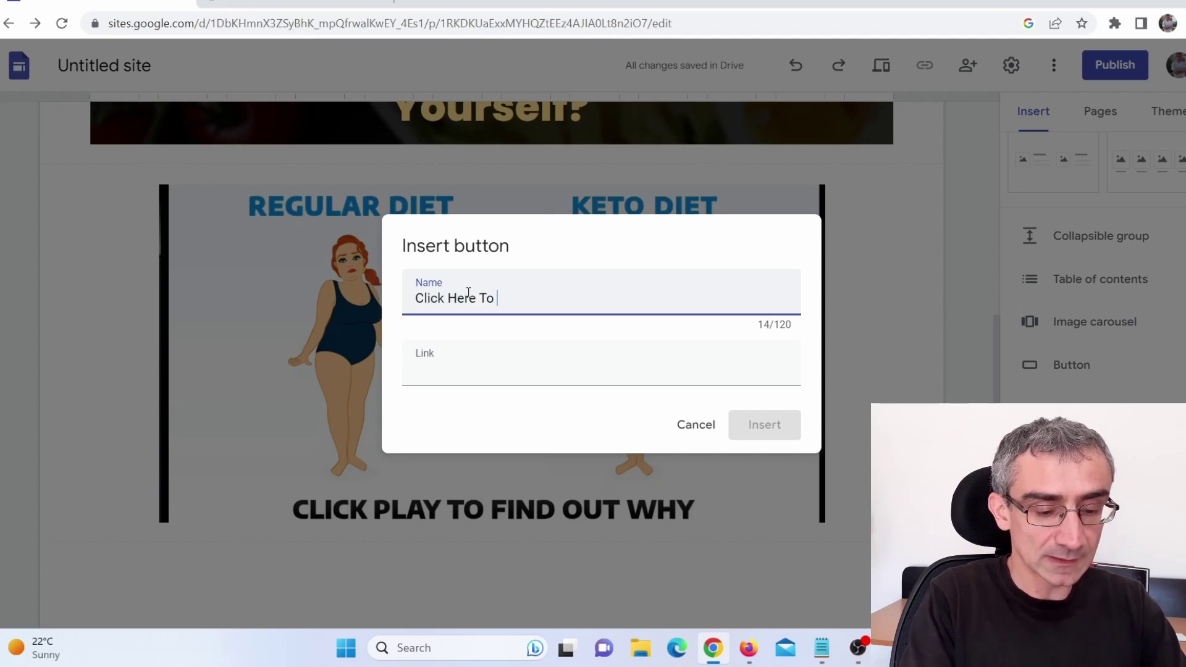
text(Get Ypoz)
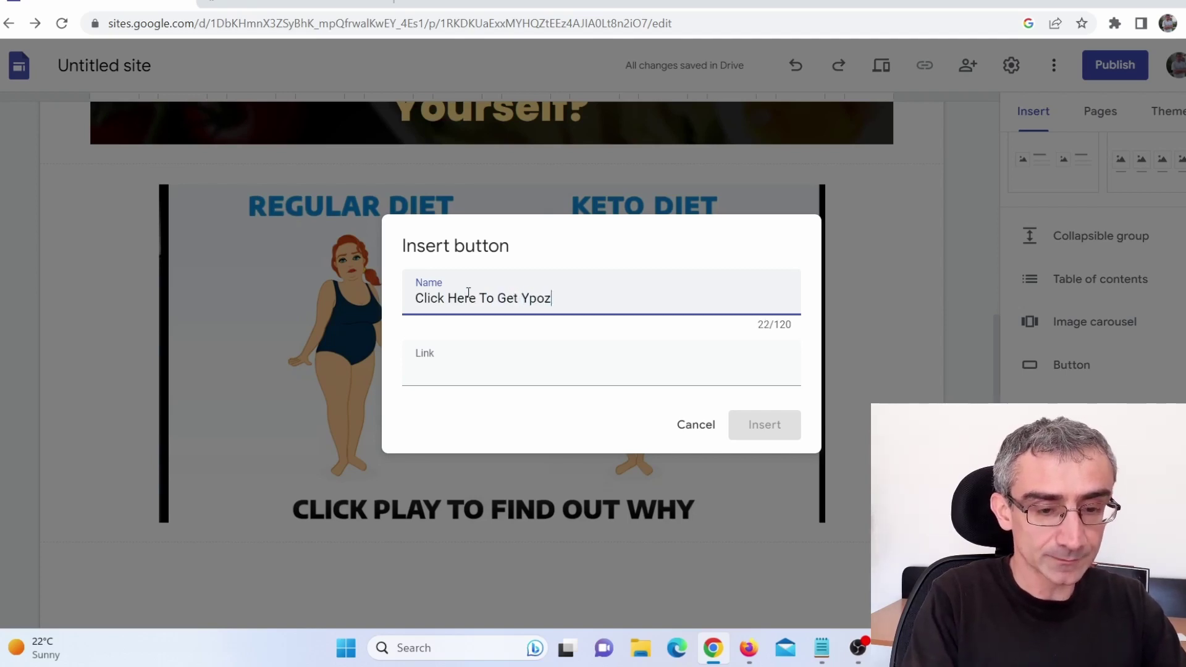
key(BackSpace)
key(BackSpace)
key(BackSpace)
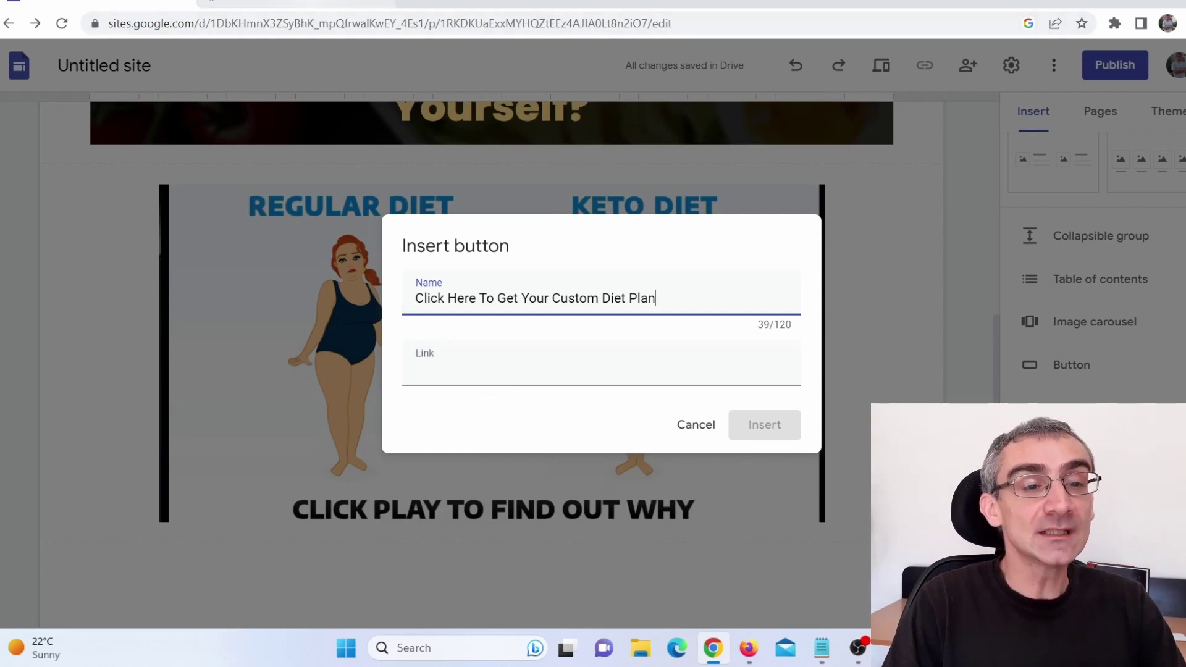
click(302, 4)
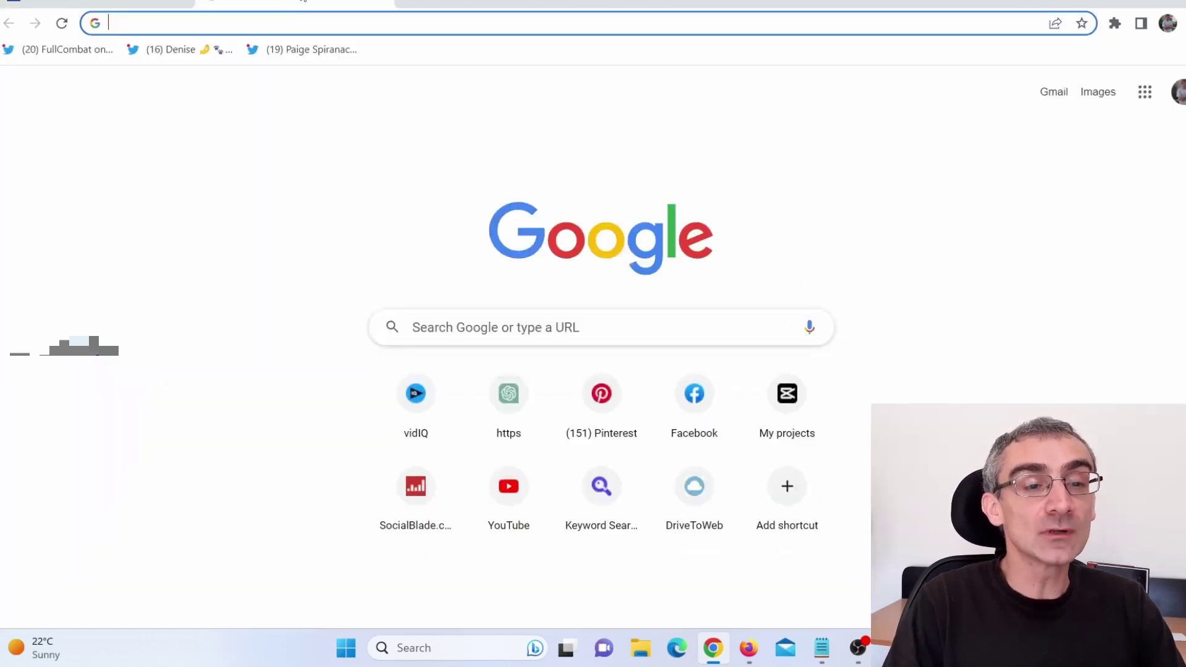
Launch Google Forms from the apps grid and start a Blank 'Untitled form'
click(1145, 95)
scroll(1126, 244, down, 5)
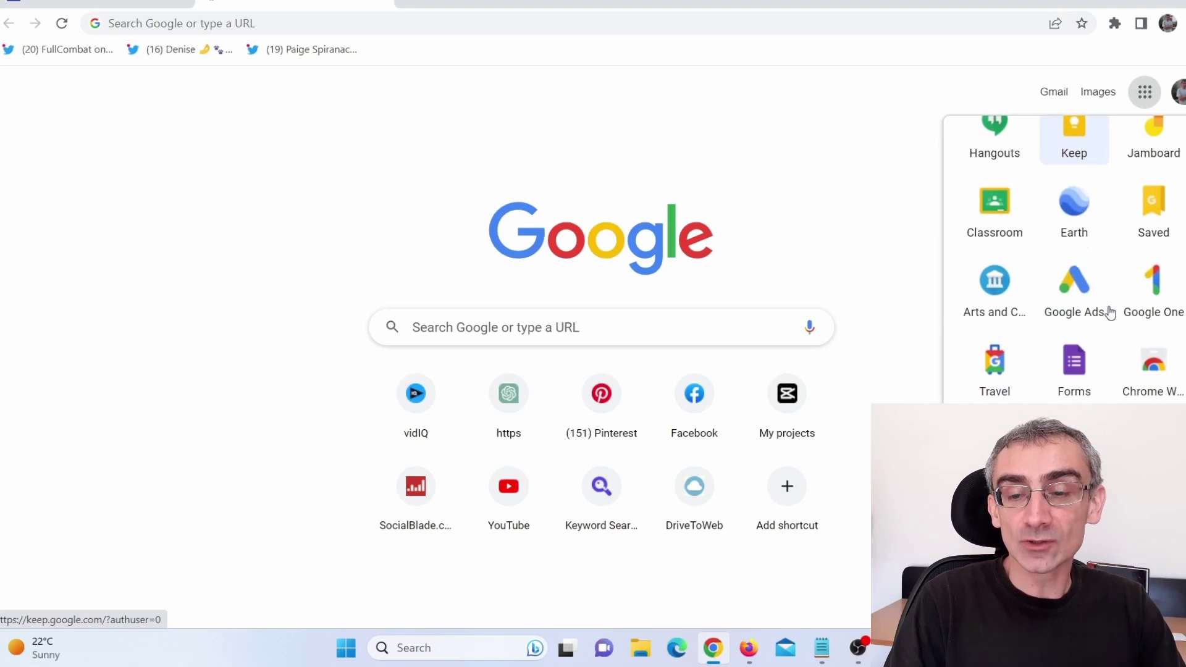
click(1075, 380)
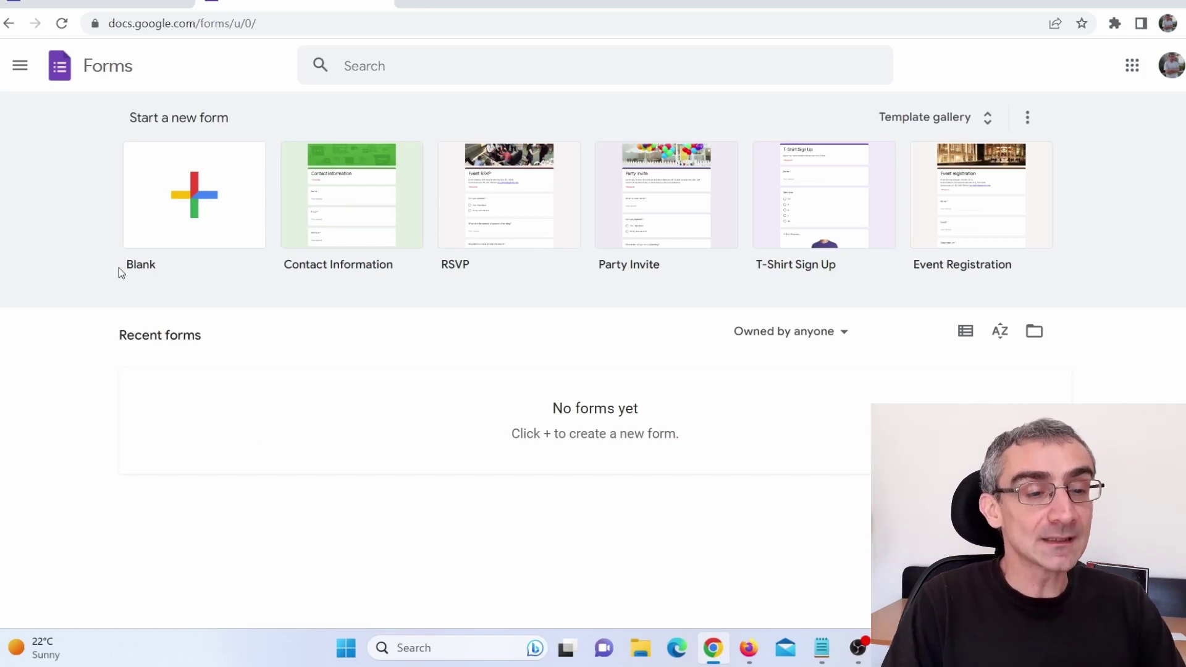
click(179, 228)
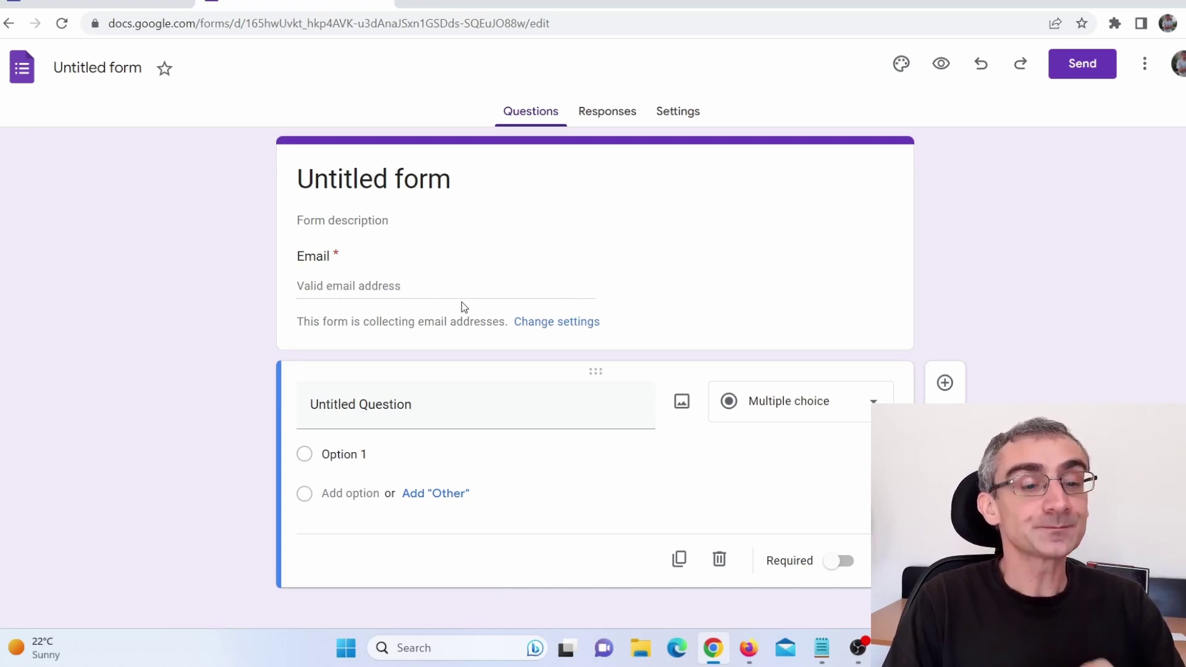
scroll(476, 309, down, 1)
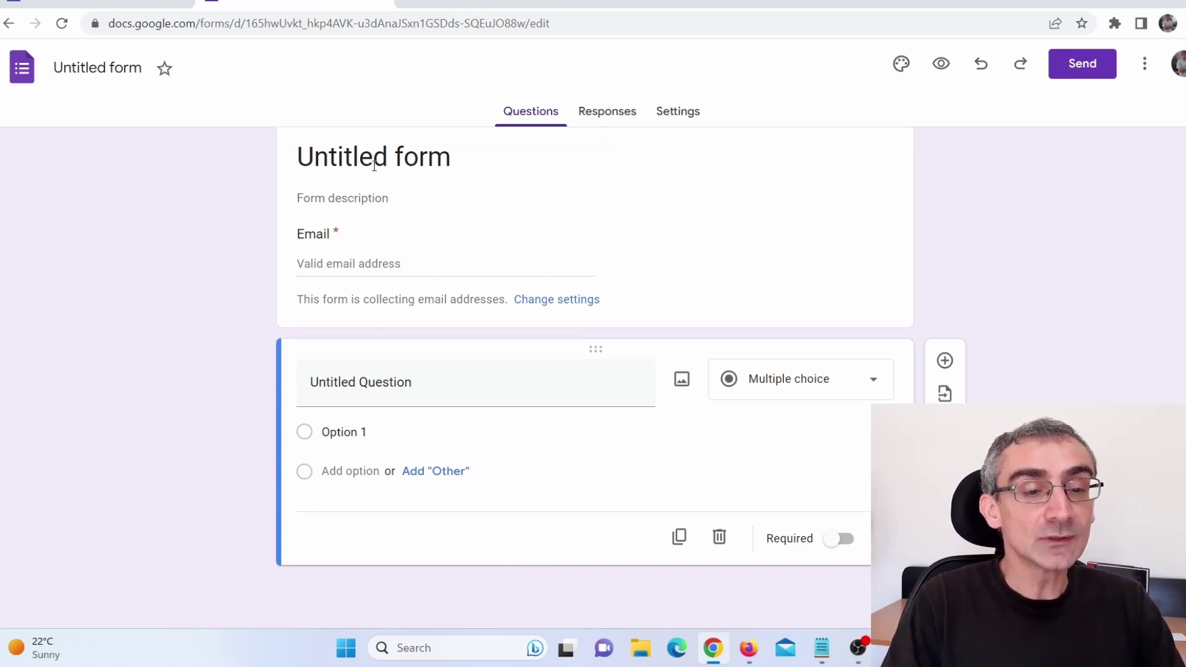
Replace the 'Untitled form' heading with 'Custom Keto Diet', fixing the 'Castom' typo
click(374, 166)
drag(450, 191, 261, 194)
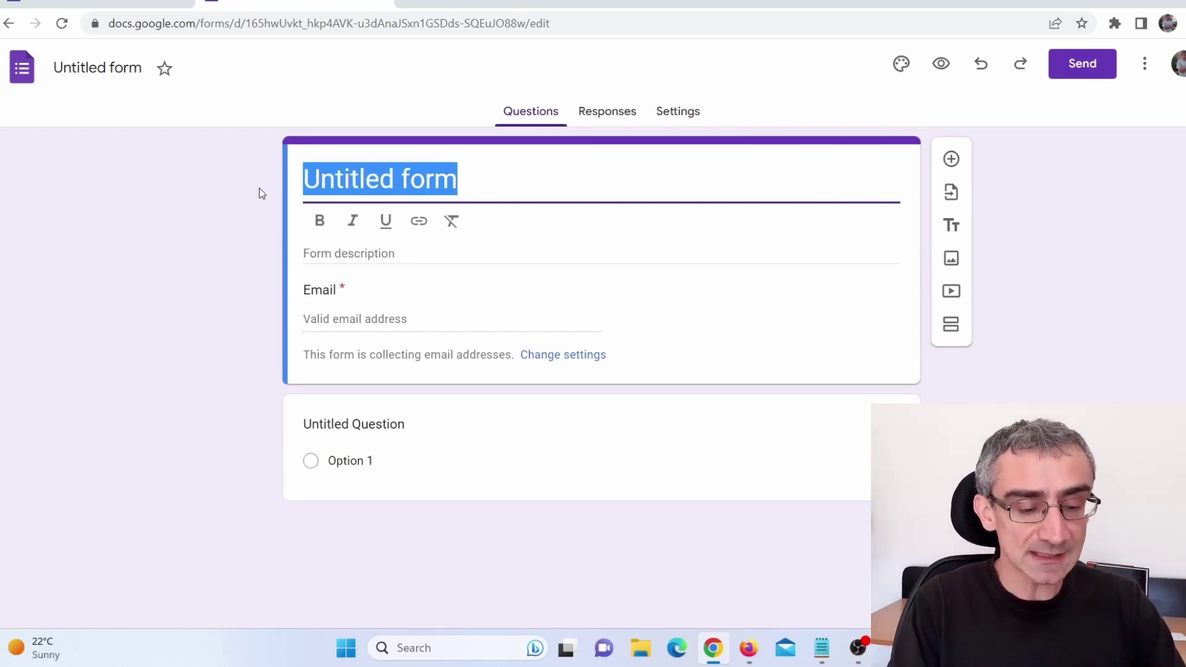
text(Castom Keto D)
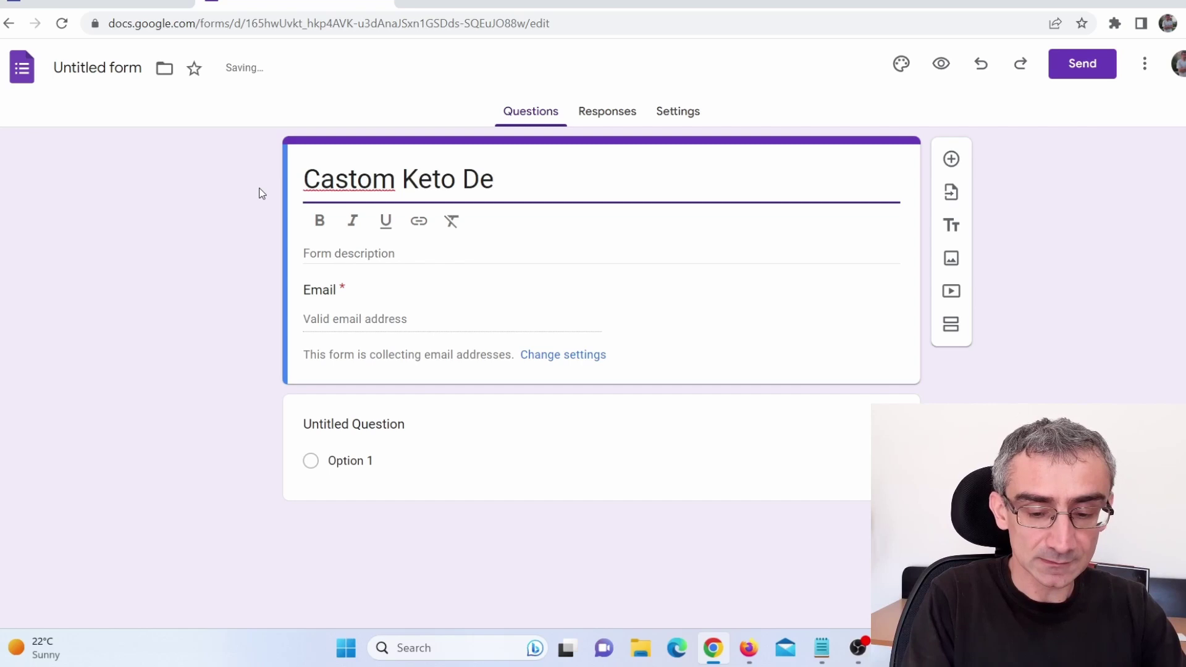
text(iet)
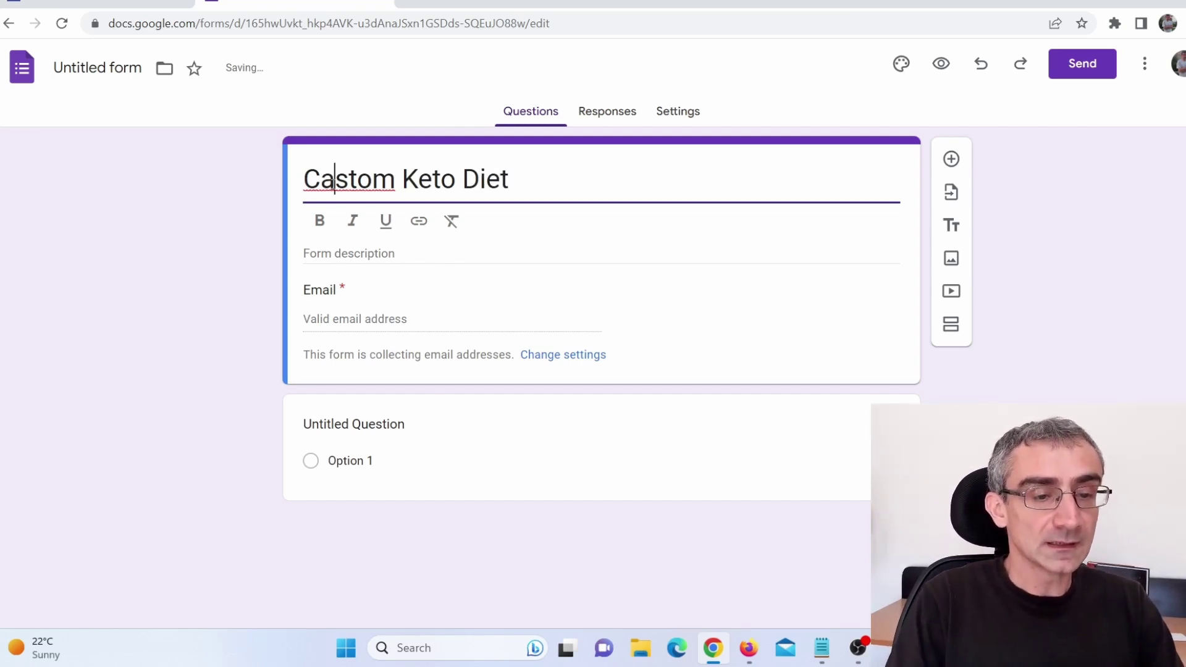
key(BackSpace)
text(u)
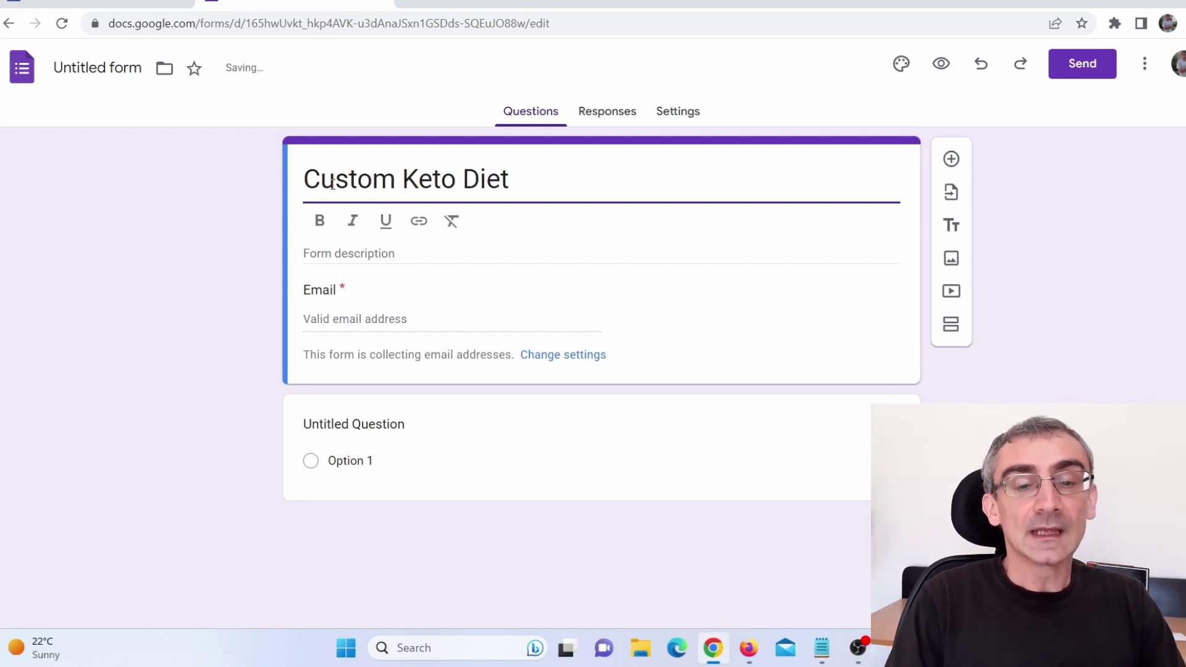
drag(522, 183, 267, 180)
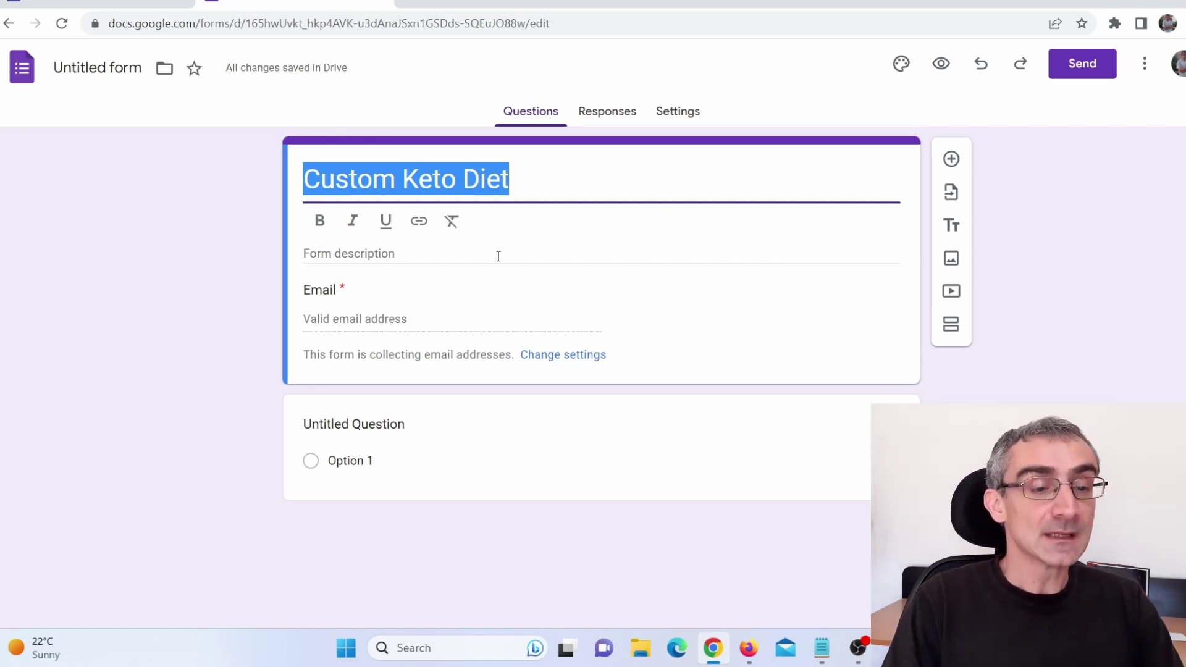
Title the first question 'Your Full Name', set it to Short answer, and mark it required
click(415, 424)
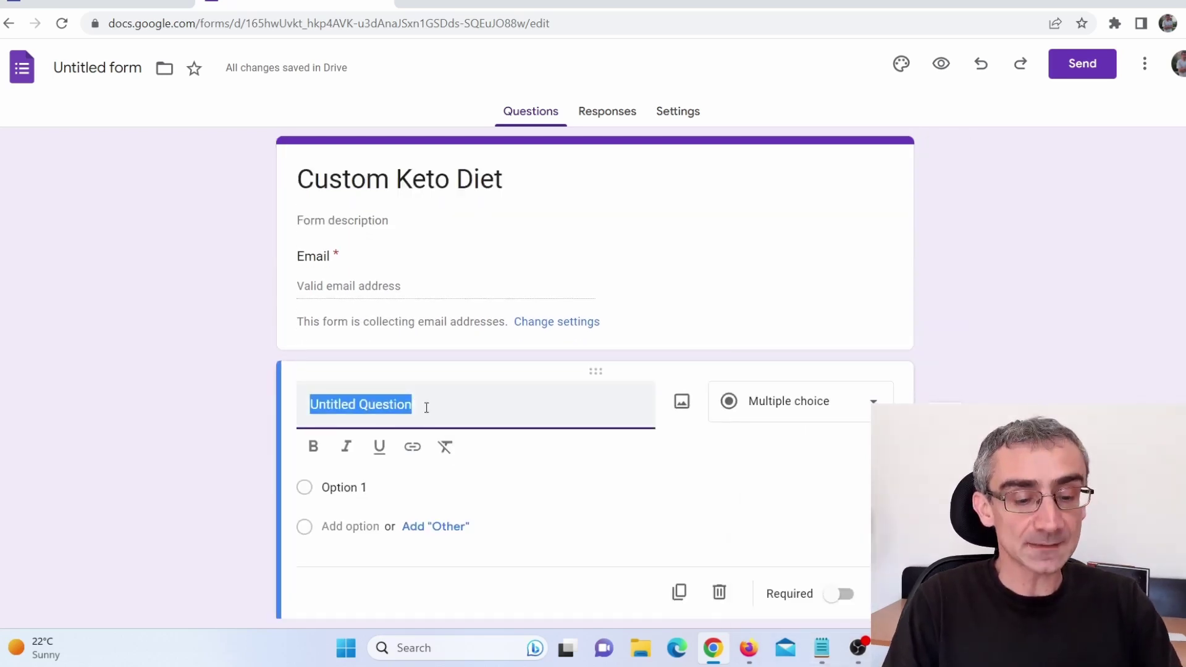
text(Your Full Name)
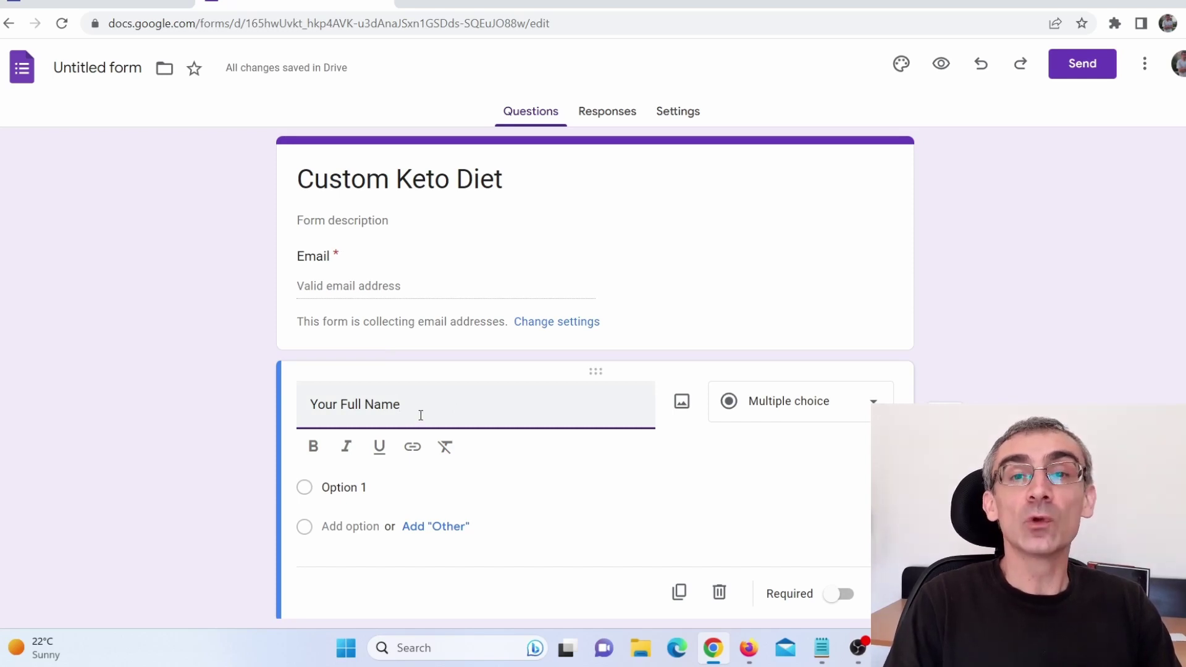
click(757, 452)
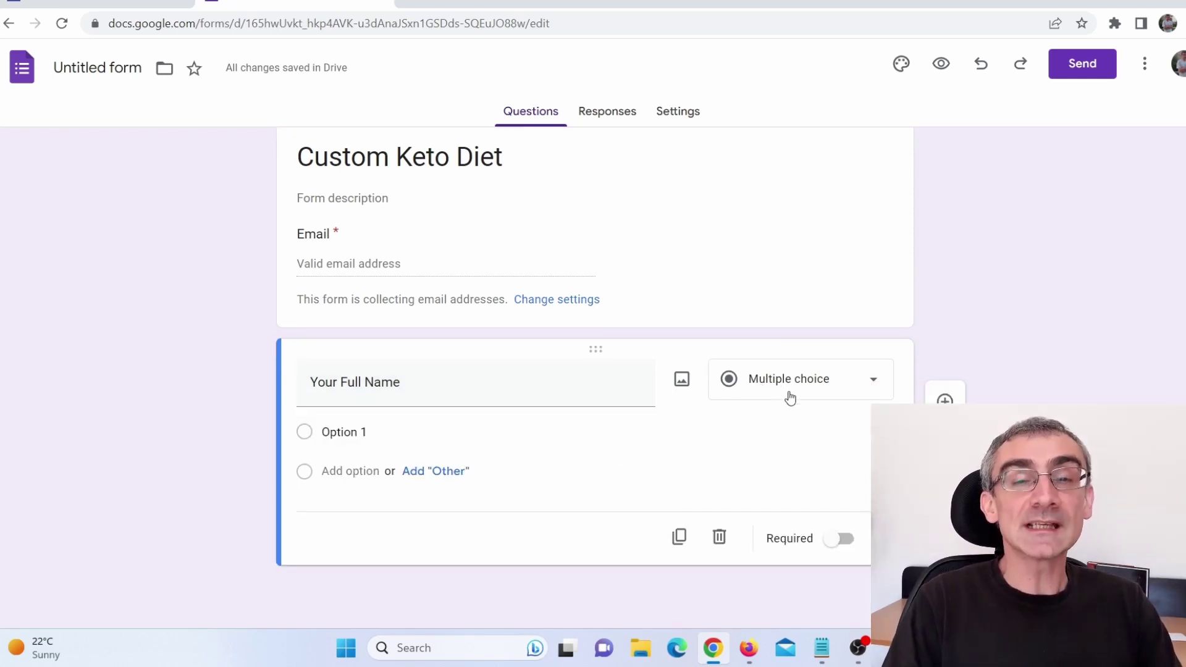
click(809, 396)
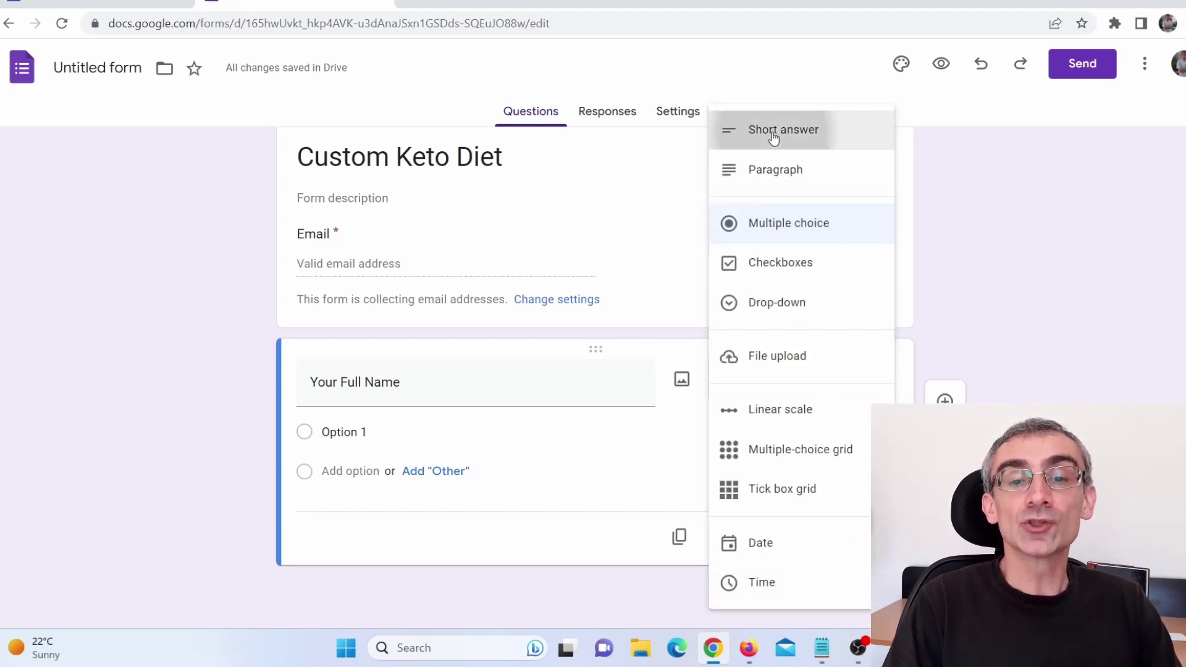
click(773, 136)
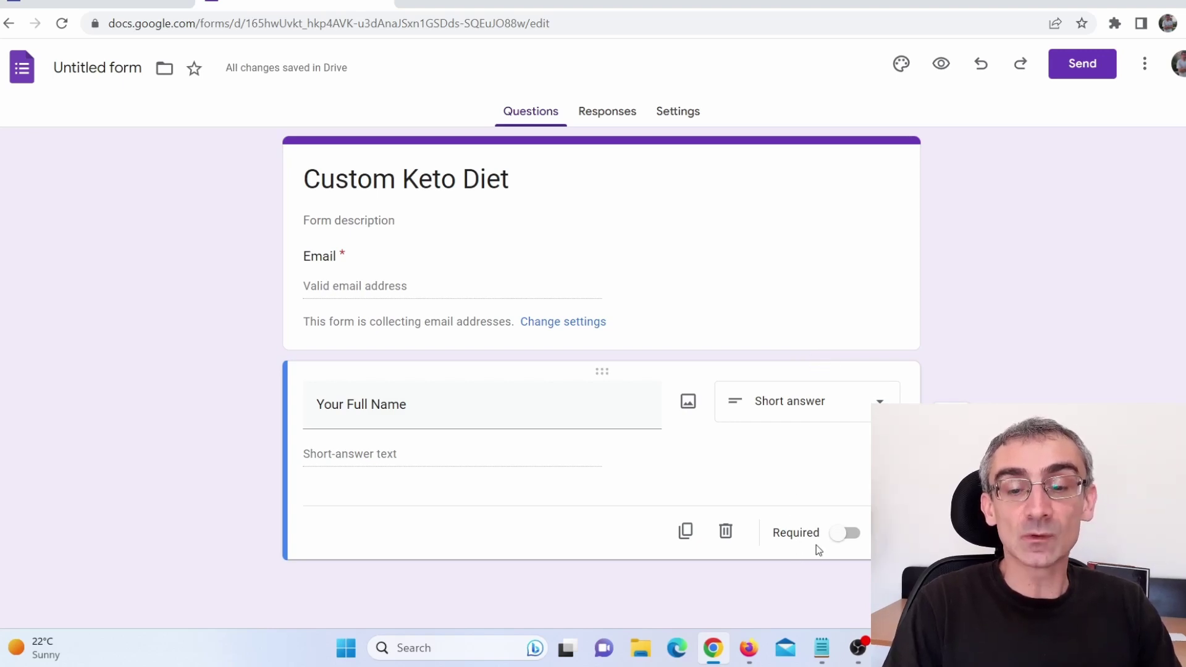
click(855, 539)
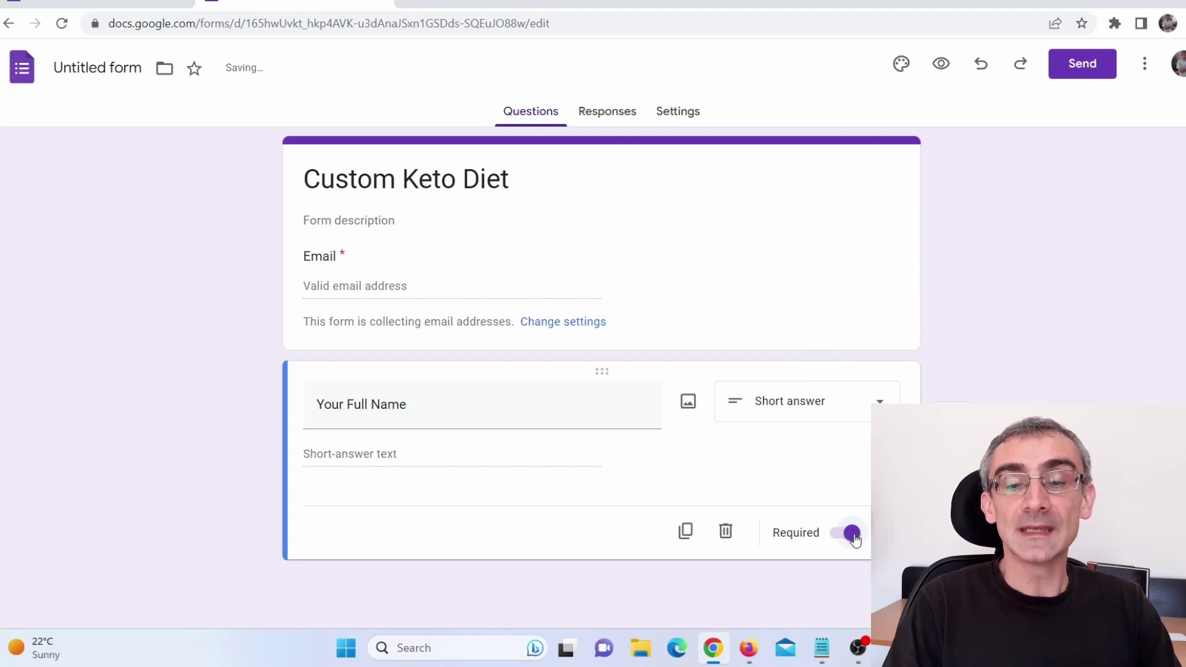
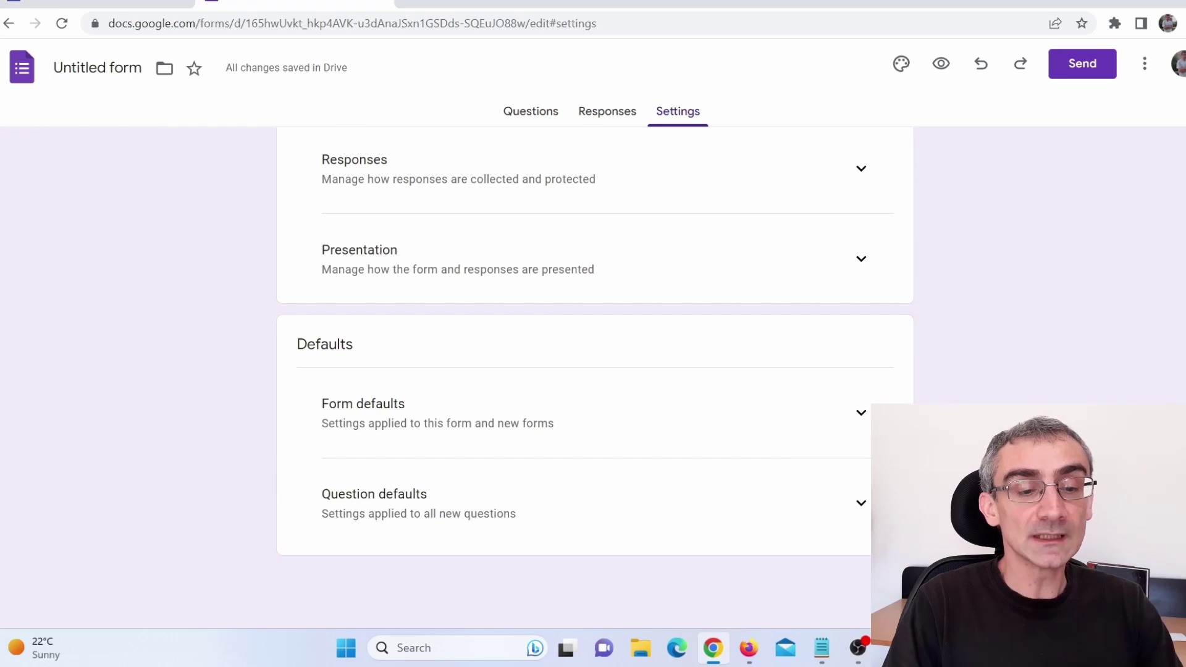
Under Form defaults, set Collect email addresses to Responder input
click(861, 414)
scroll(595, 370, down, 2)
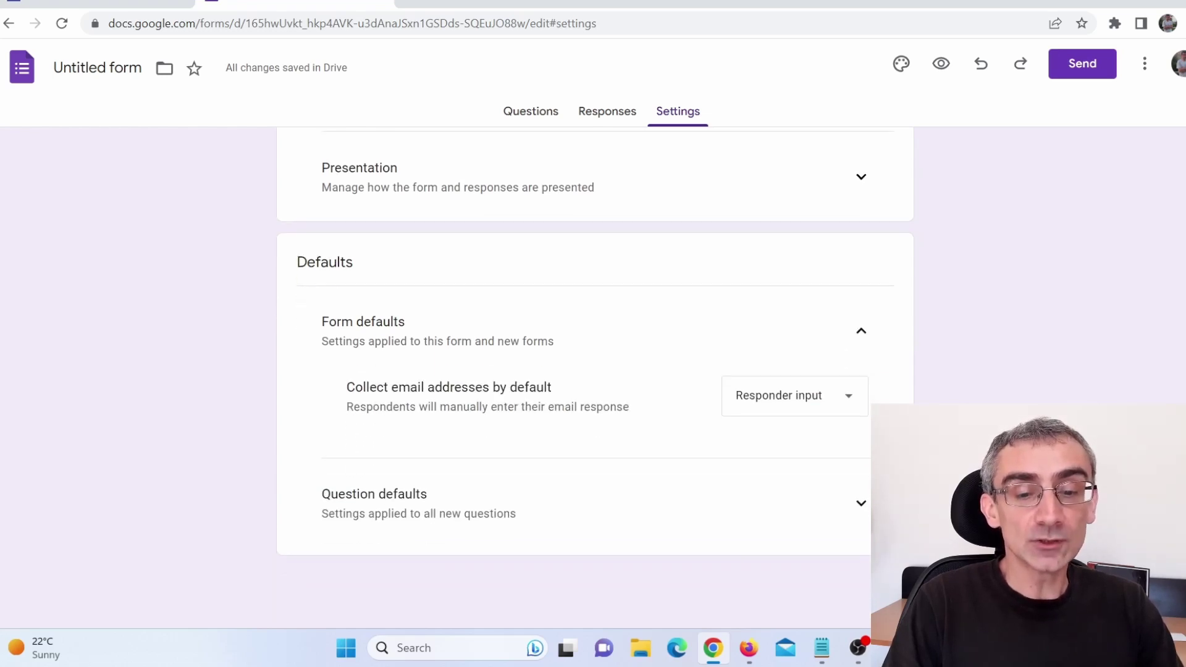
click(813, 405)
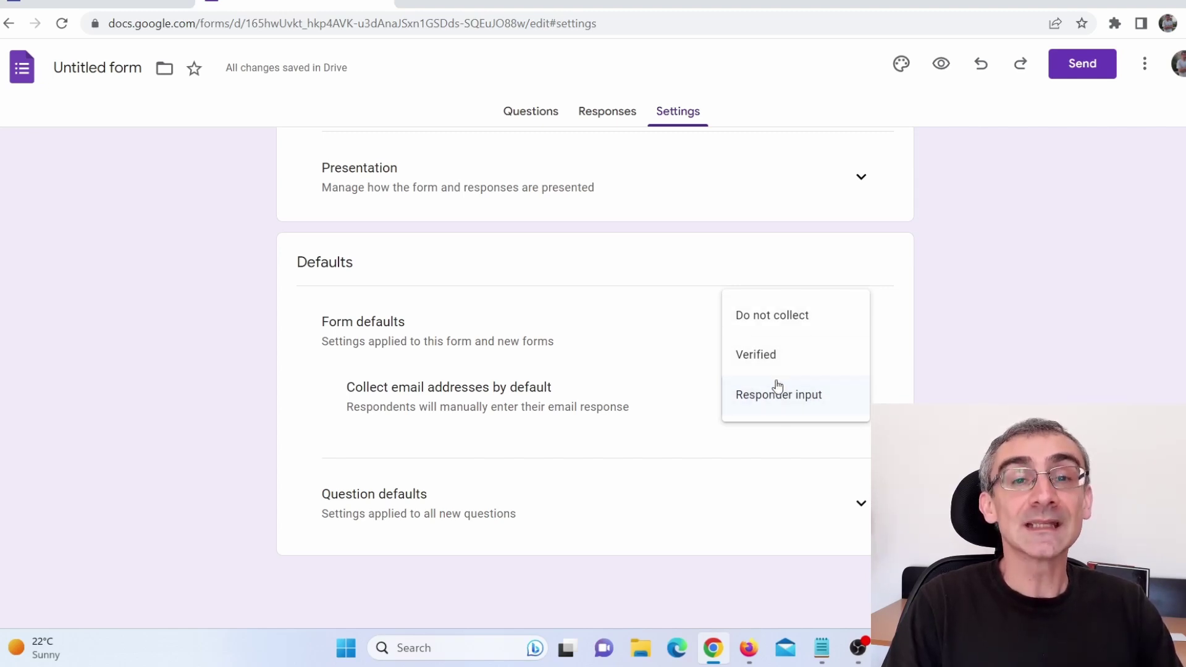
click(766, 402)
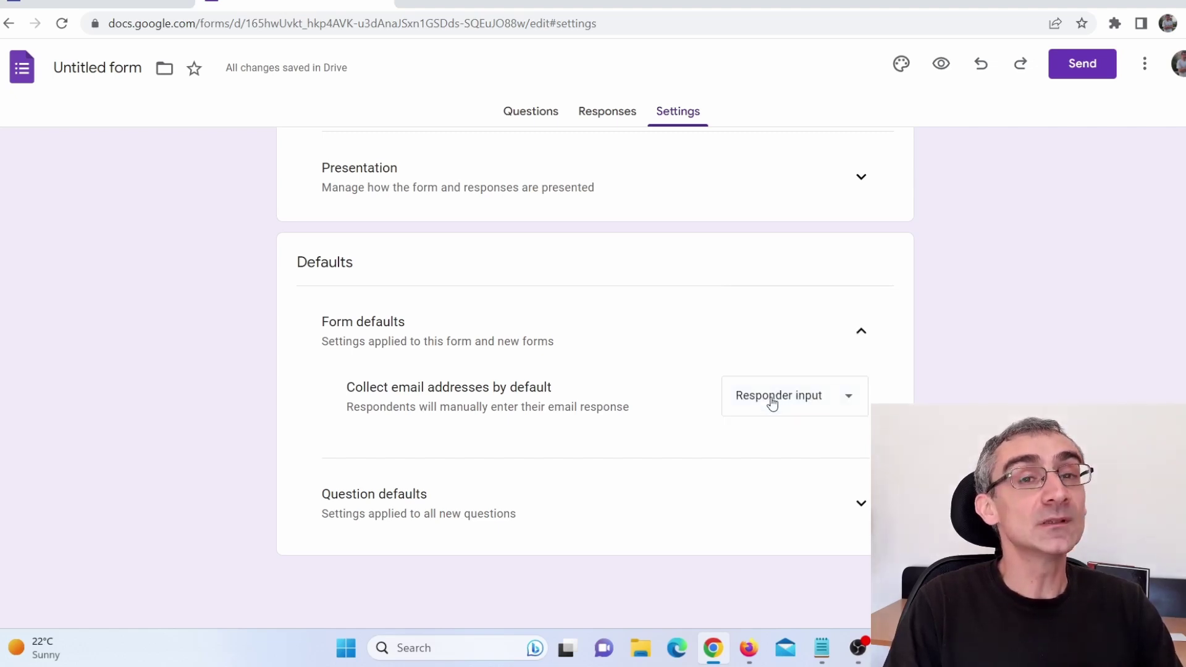
scroll(922, 355, up, 1)
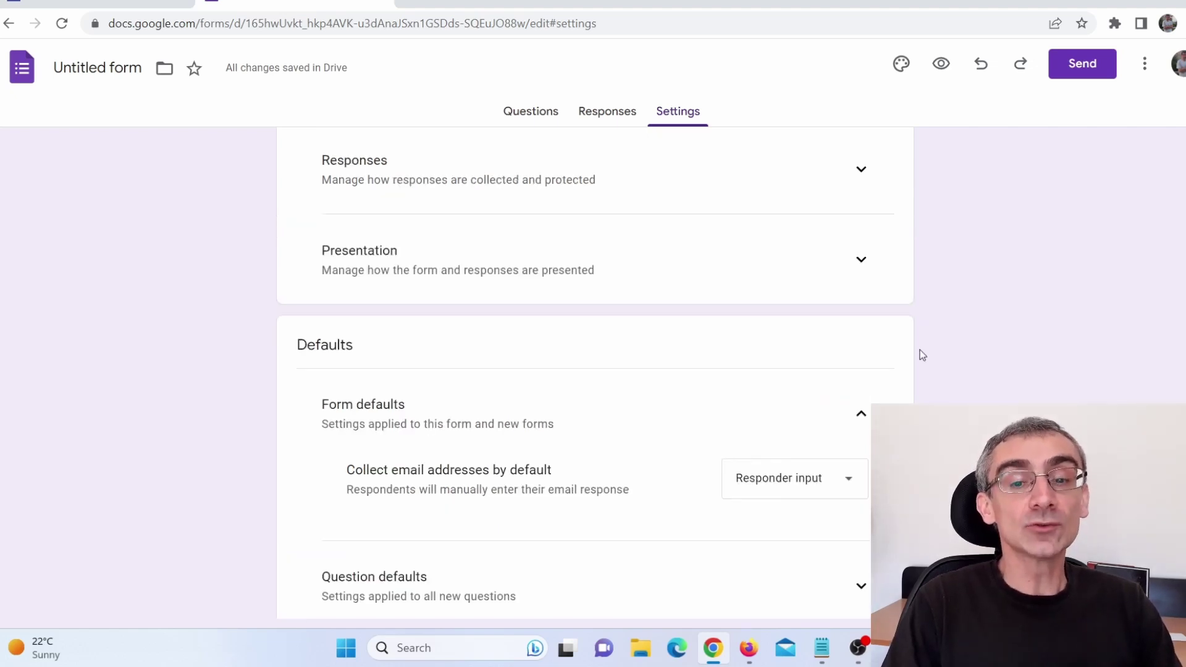
click(860, 263)
Open the confirmation message for editing and bring up the thank-you draft in Notepad
scroll(938, 358, down, 3)
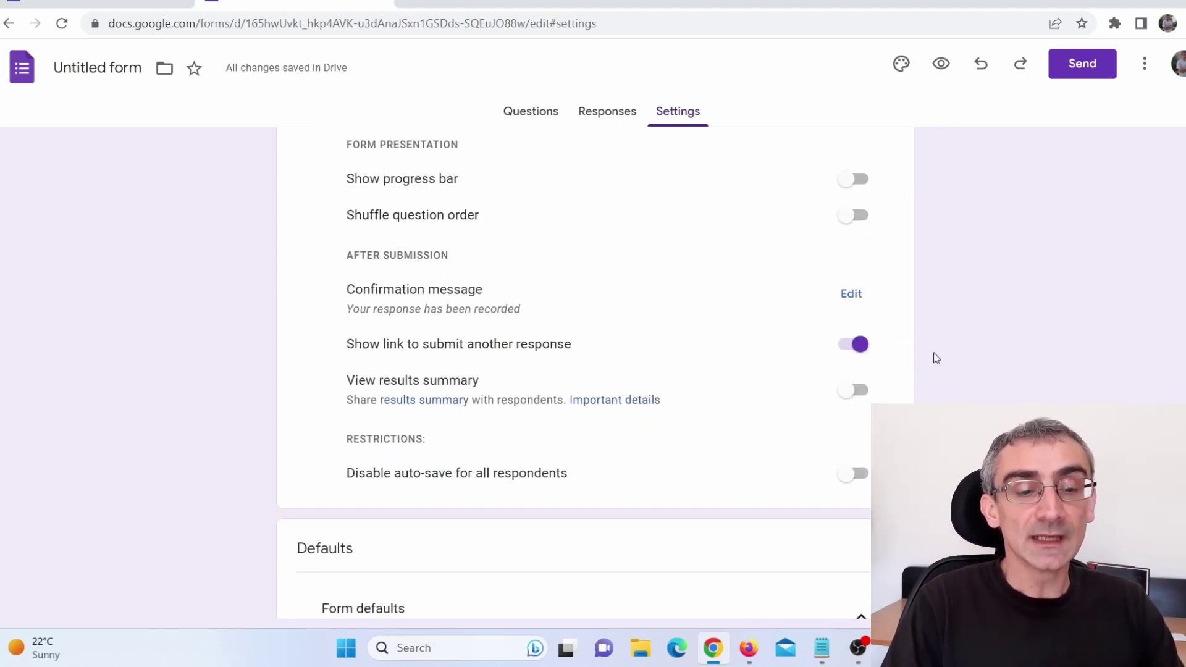
drag(355, 290, 518, 297)
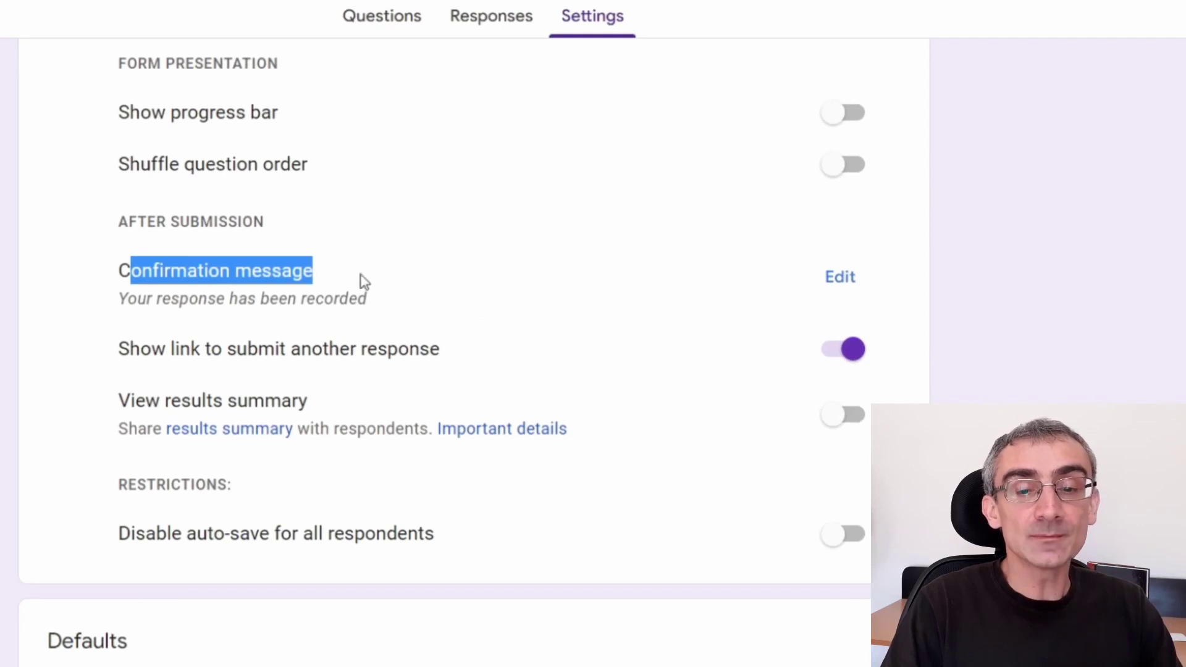
click(841, 278)
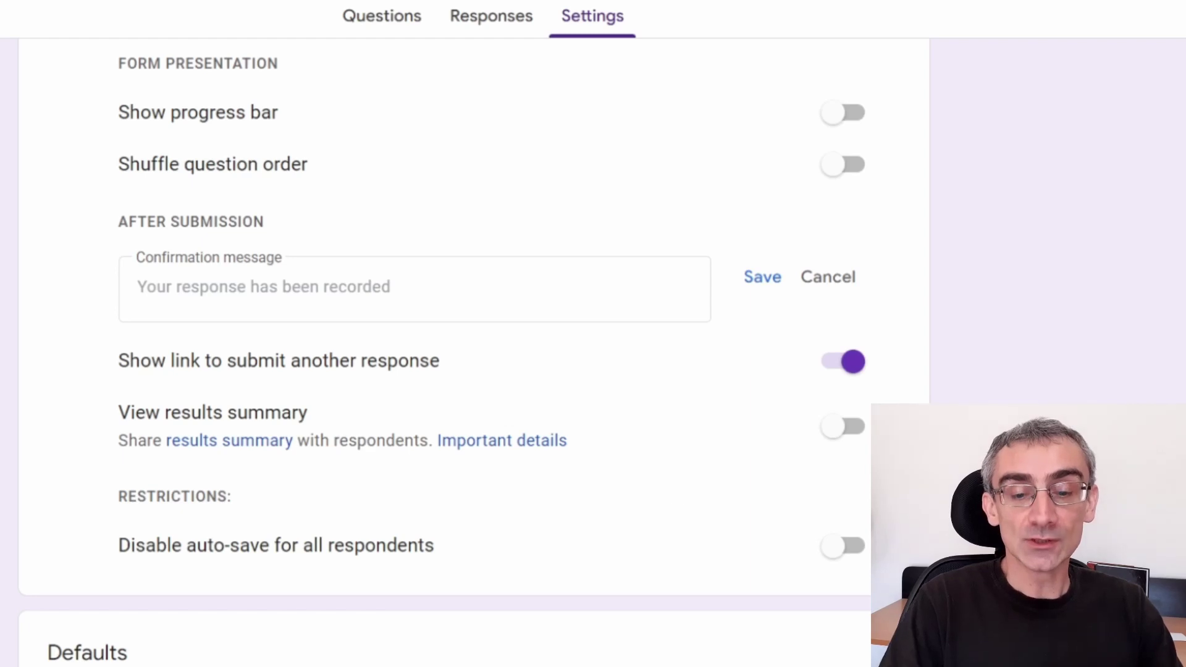
key(alt+Tab)
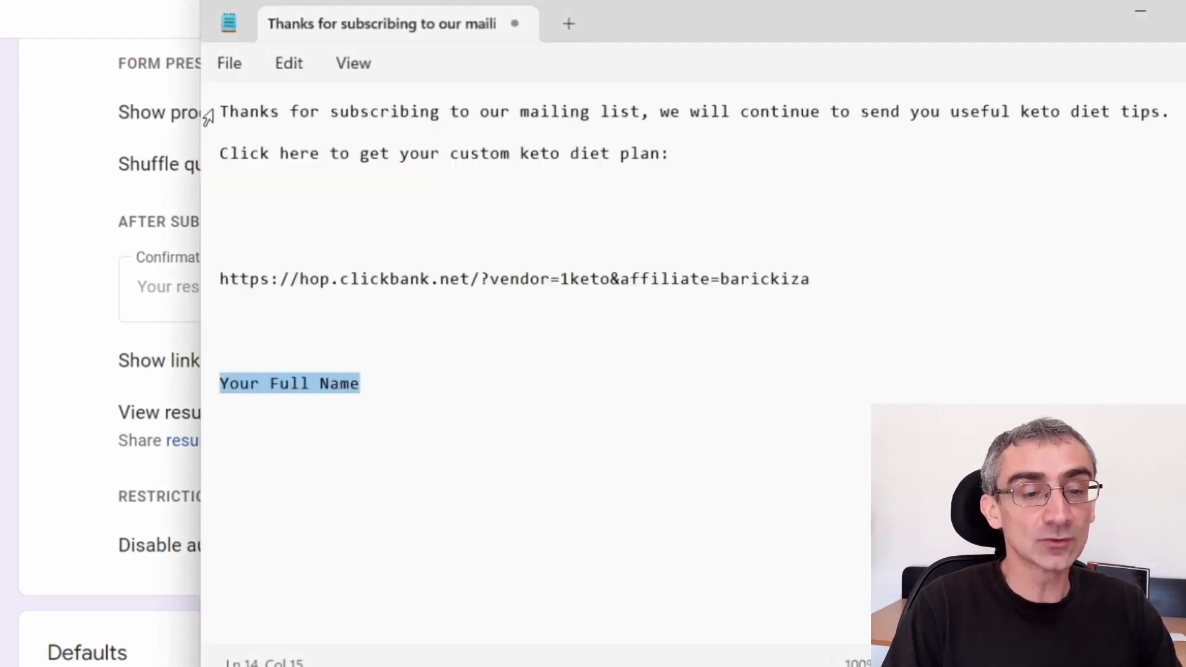
In Notepad, append the ClickBank affiliate link to the end of the keto diet plan line
drag(206, 114, 205, 158)
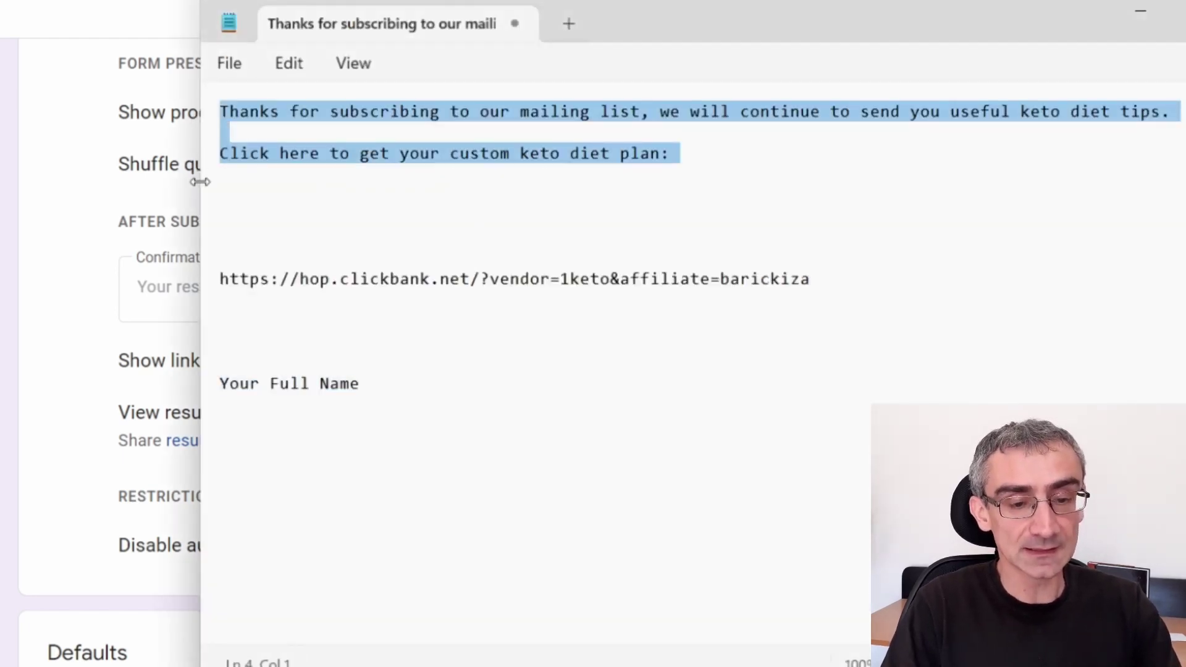
triple_click(203, 279)
key(ctrl+c)
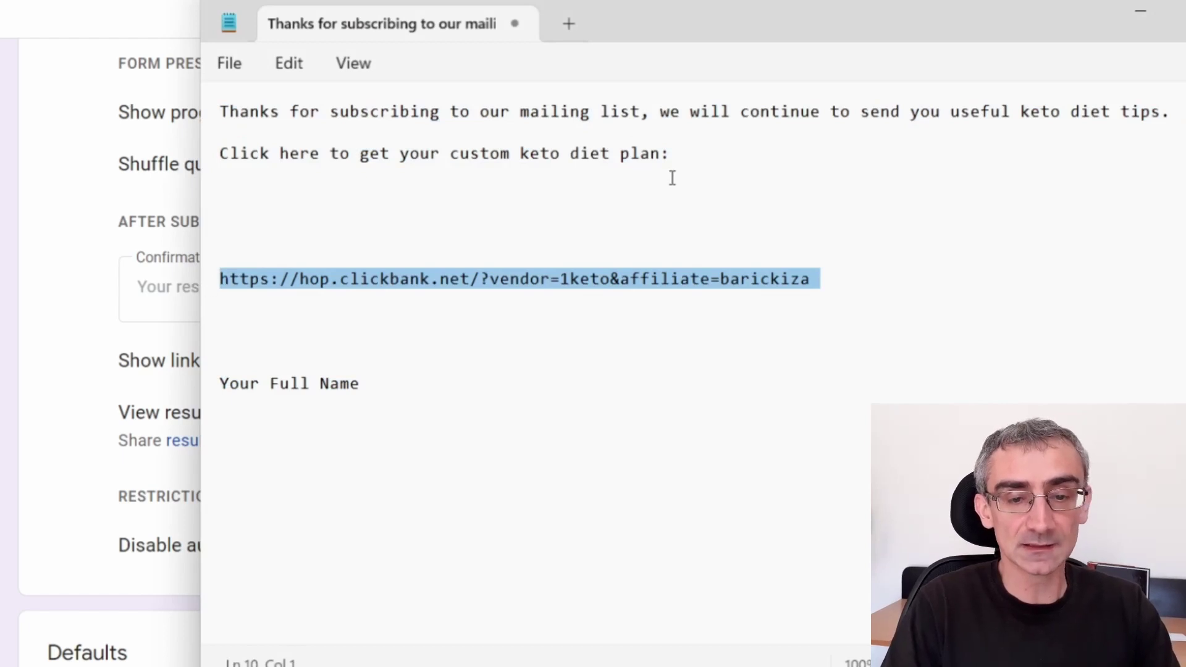
click(705, 162)
key(ctrl+v)
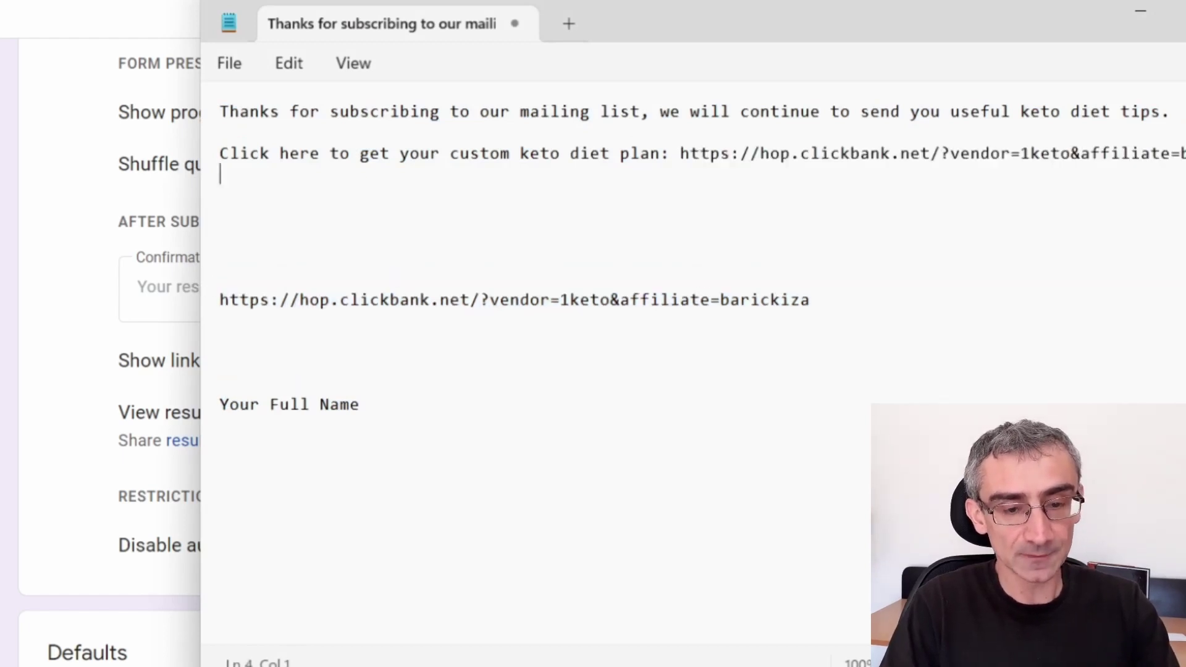
Copy the finished thank-you message and return to the form's confirmation message field
drag(223, 106, 215, 188)
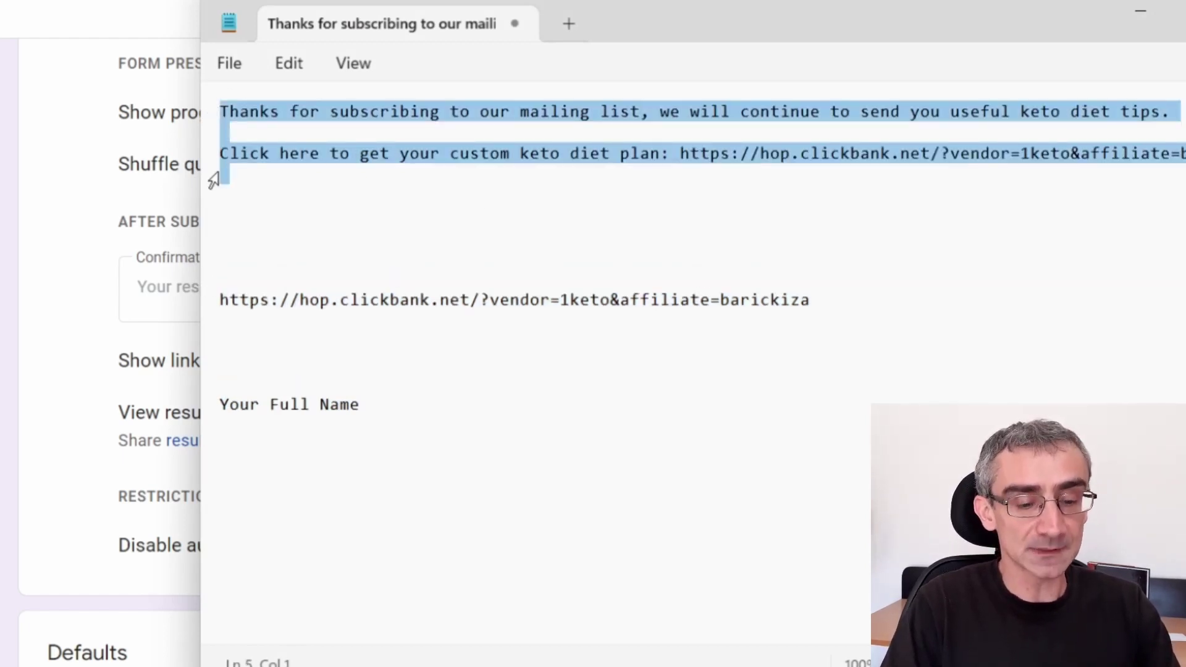
key(ctrl+c)
click(153, 276)
Paste the keto thank-you text with the ClickBank link as the confirmation message and save it
key(ctrl+v)
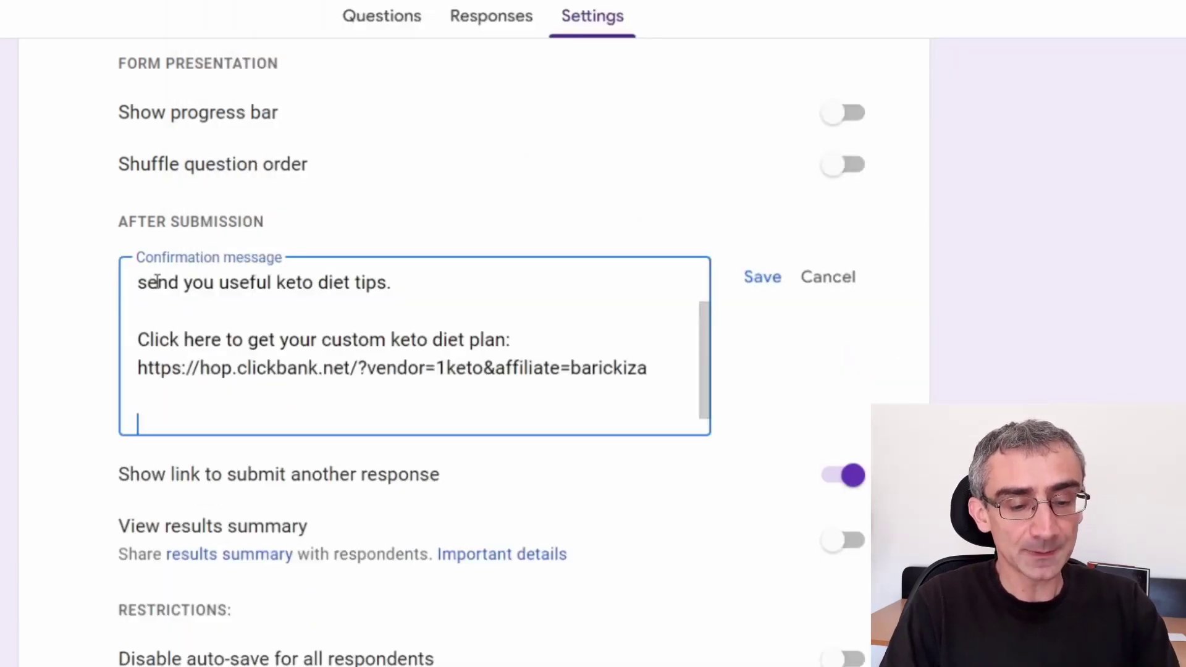
scroll(543, 356, up, 1)
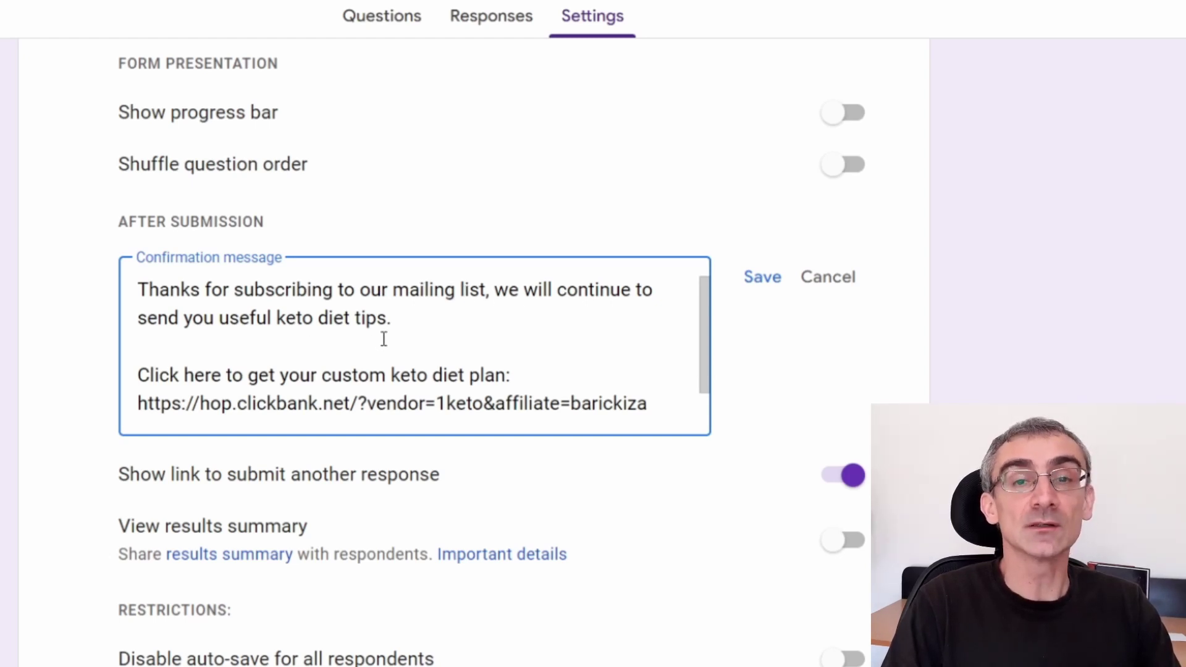
drag(138, 375, 529, 375)
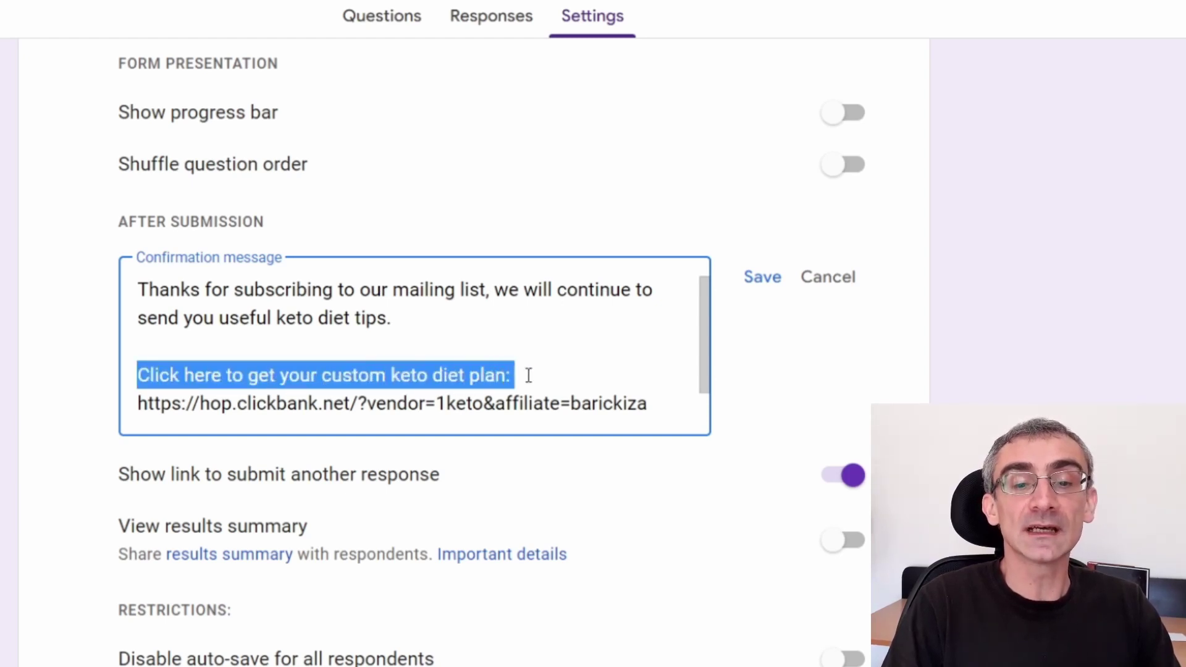
drag(652, 393, 656, 403)
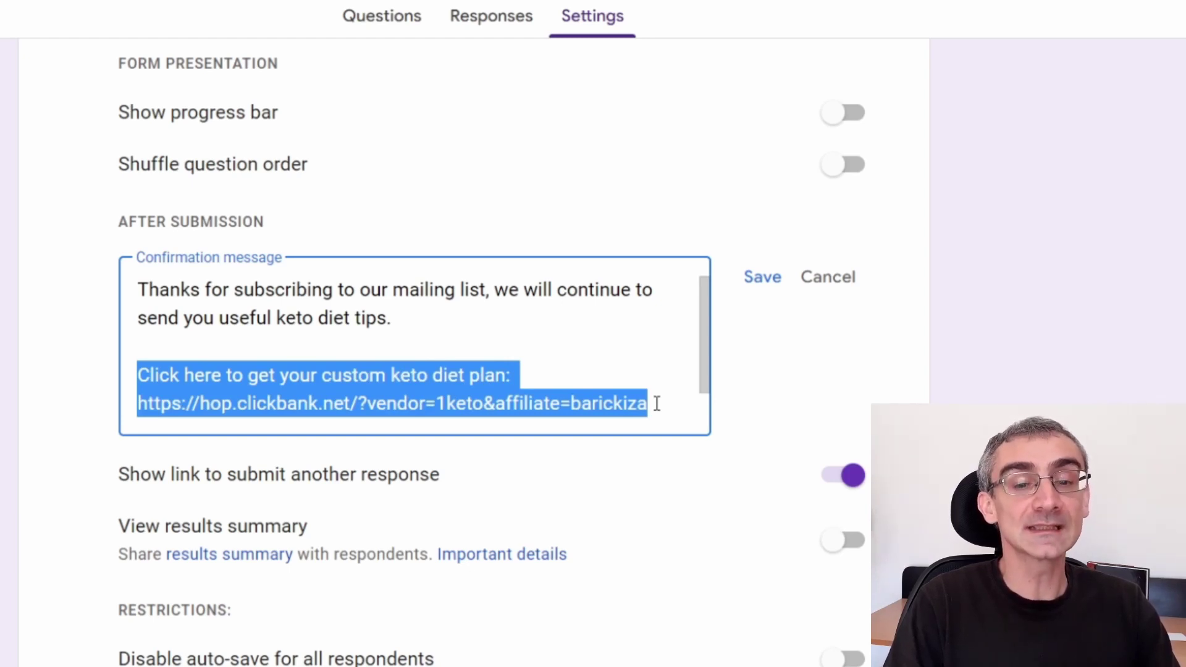
click(764, 283)
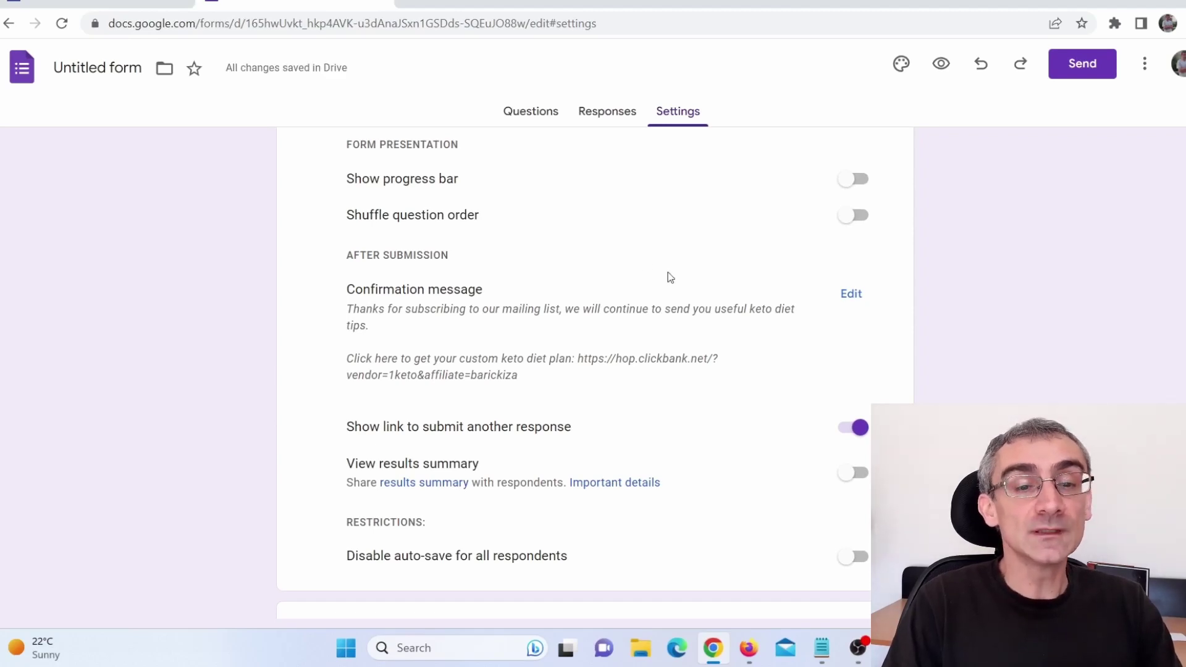
Link form responses to a new spreadsheet named 'Keto Diet', then return to the form
click(602, 117)
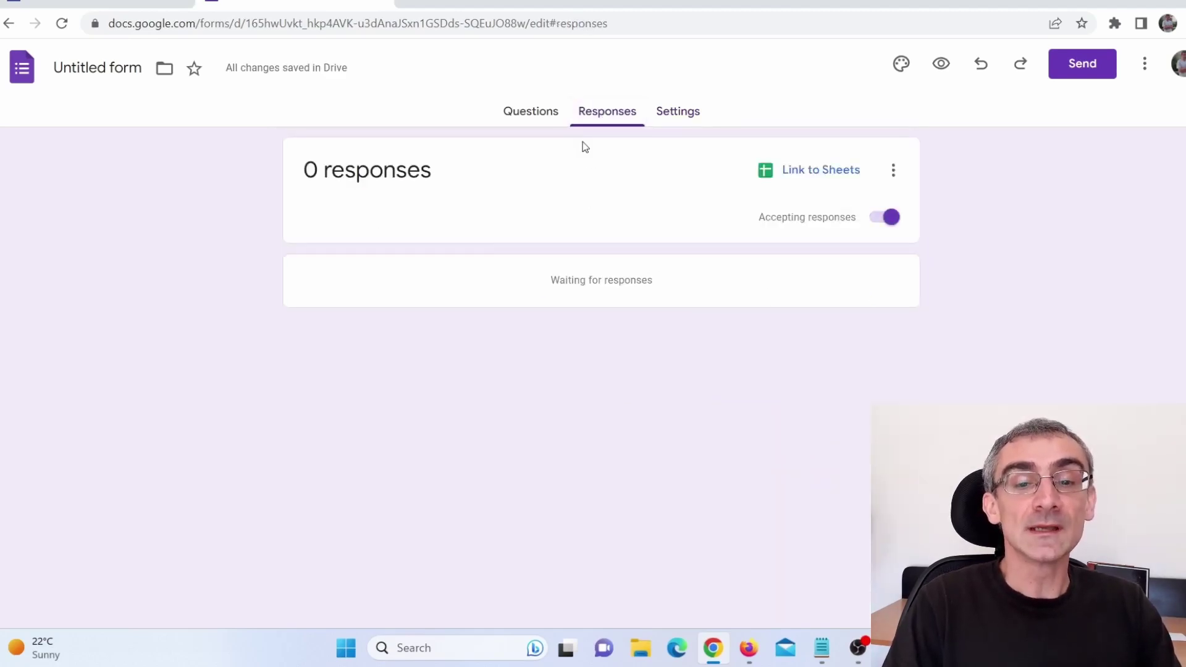
click(805, 173)
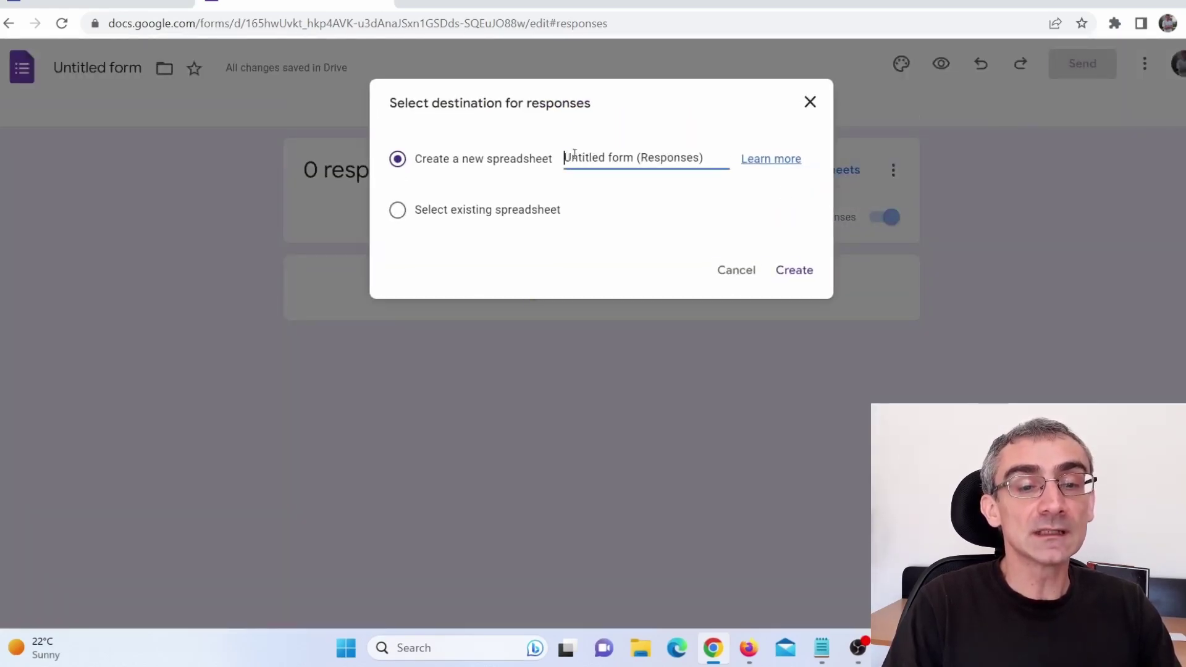
drag(574, 154, 708, 159)
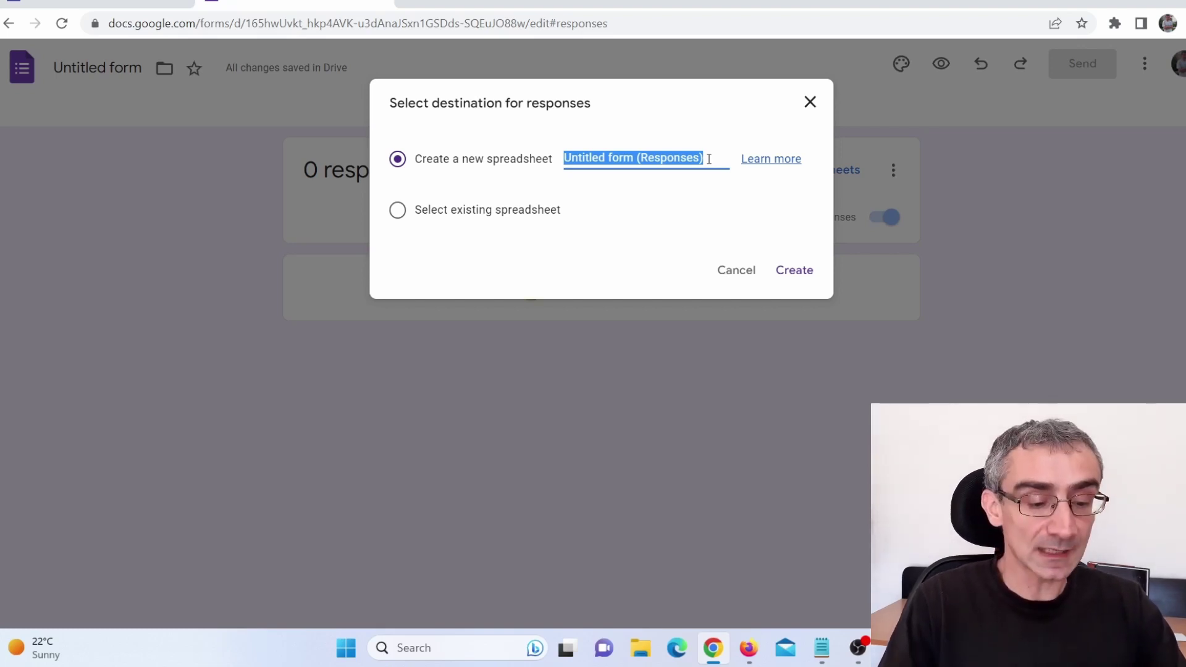
text(Ket)
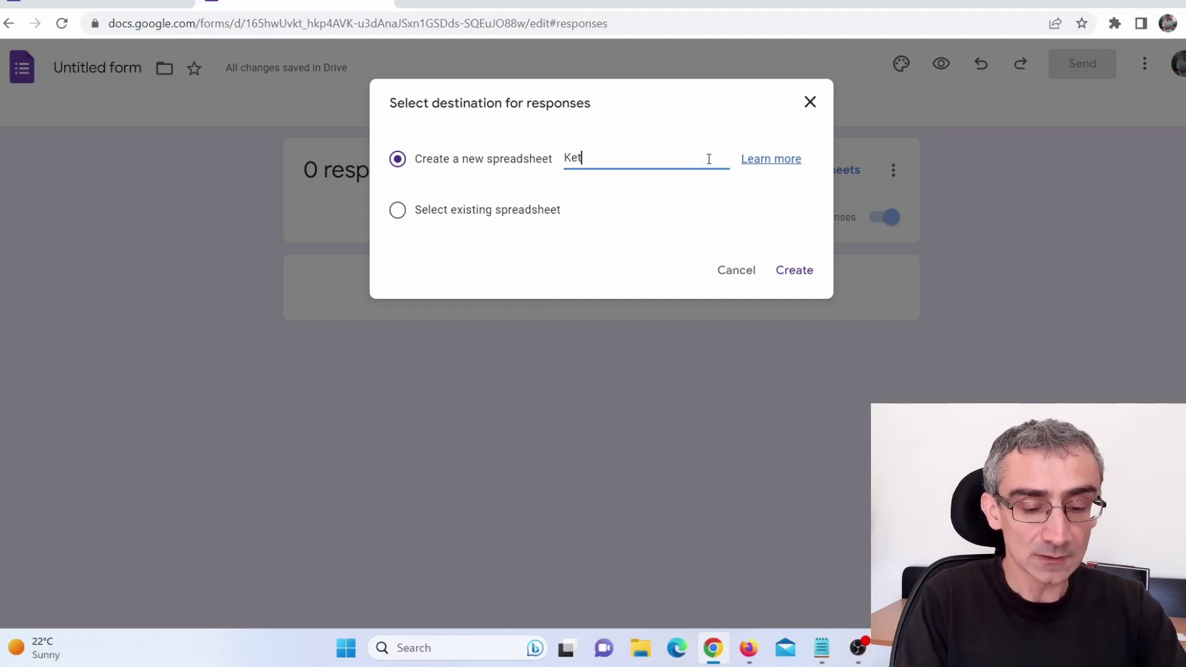
text(o Diet)
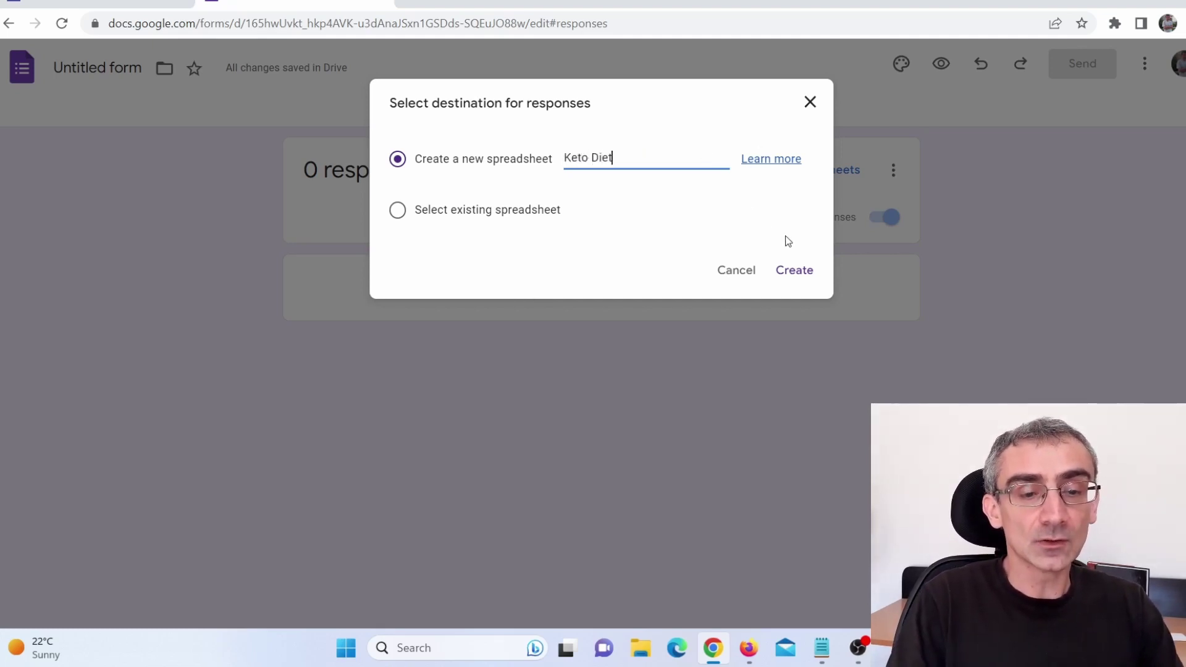
click(803, 276)
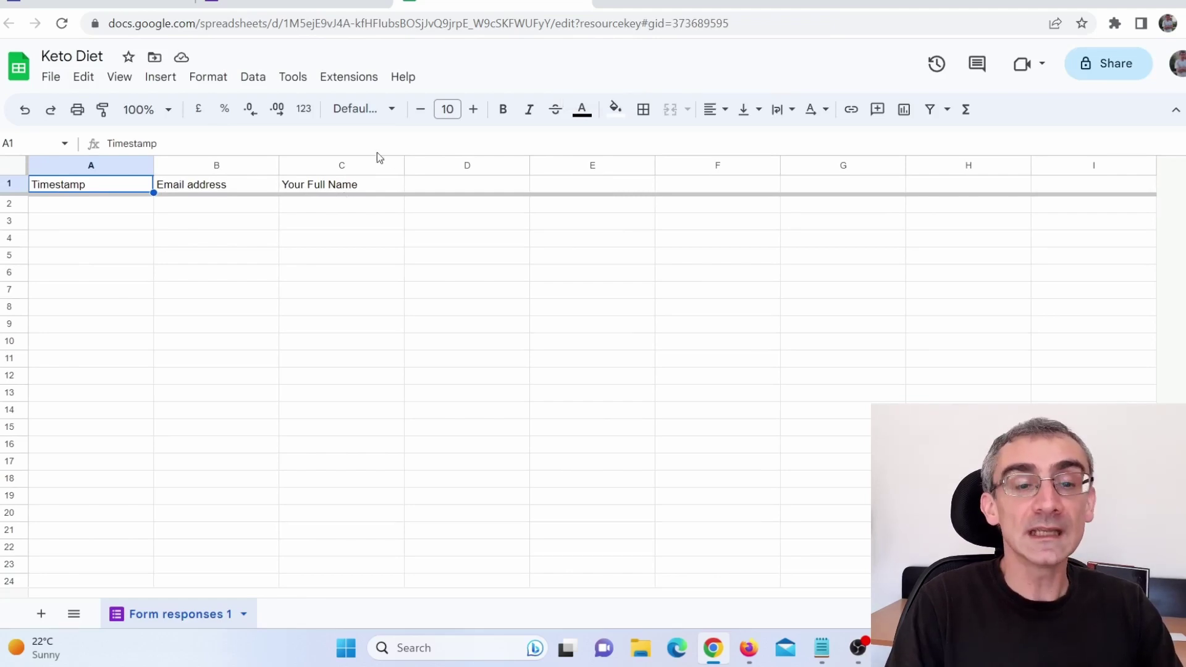
key(ctrl+shift+Tab)
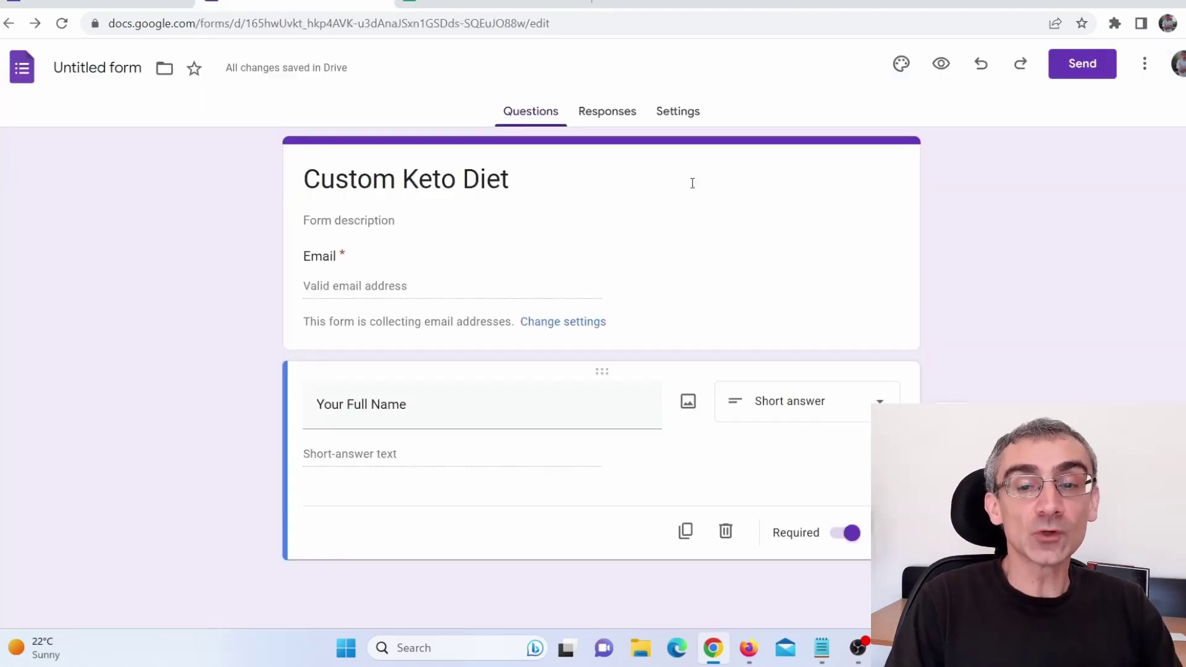
Generate and copy a pre-filled link to the Custom Keto Diet form, then return to Google Sites
click(1143, 73)
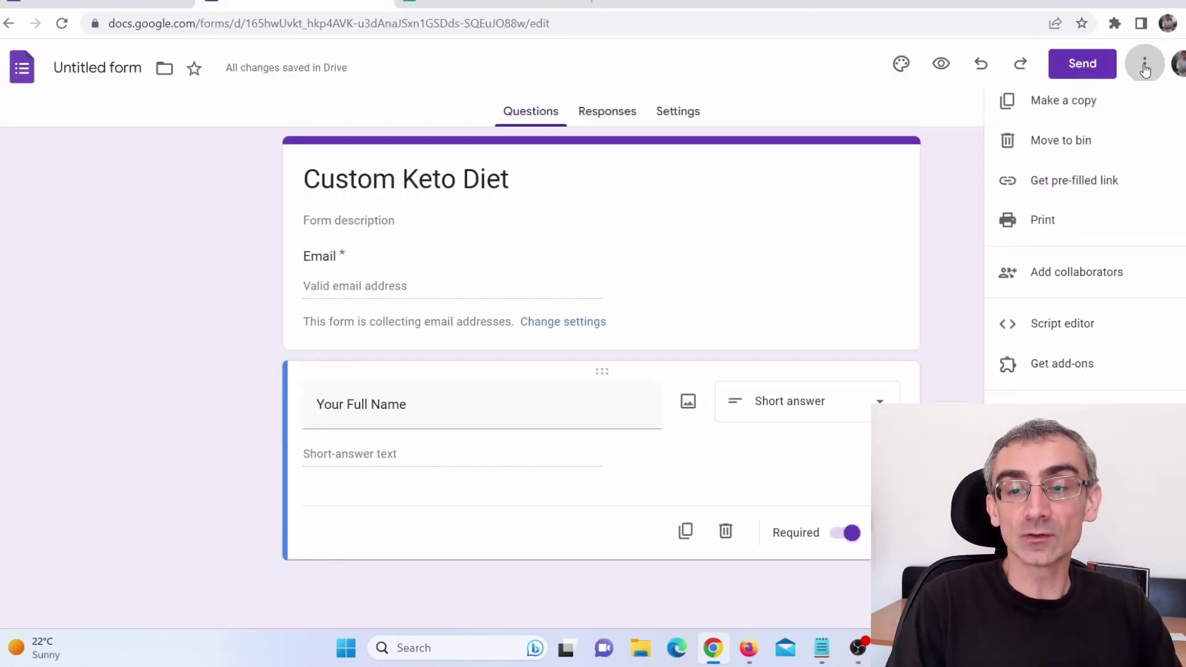
click(1059, 191)
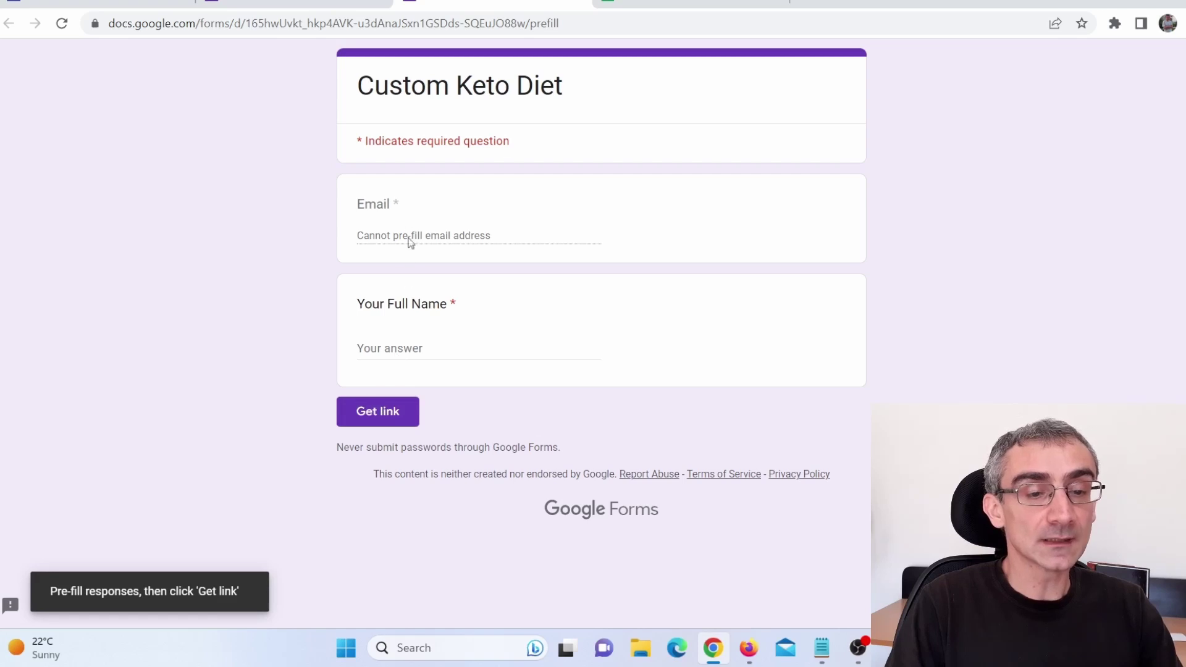
click(380, 414)
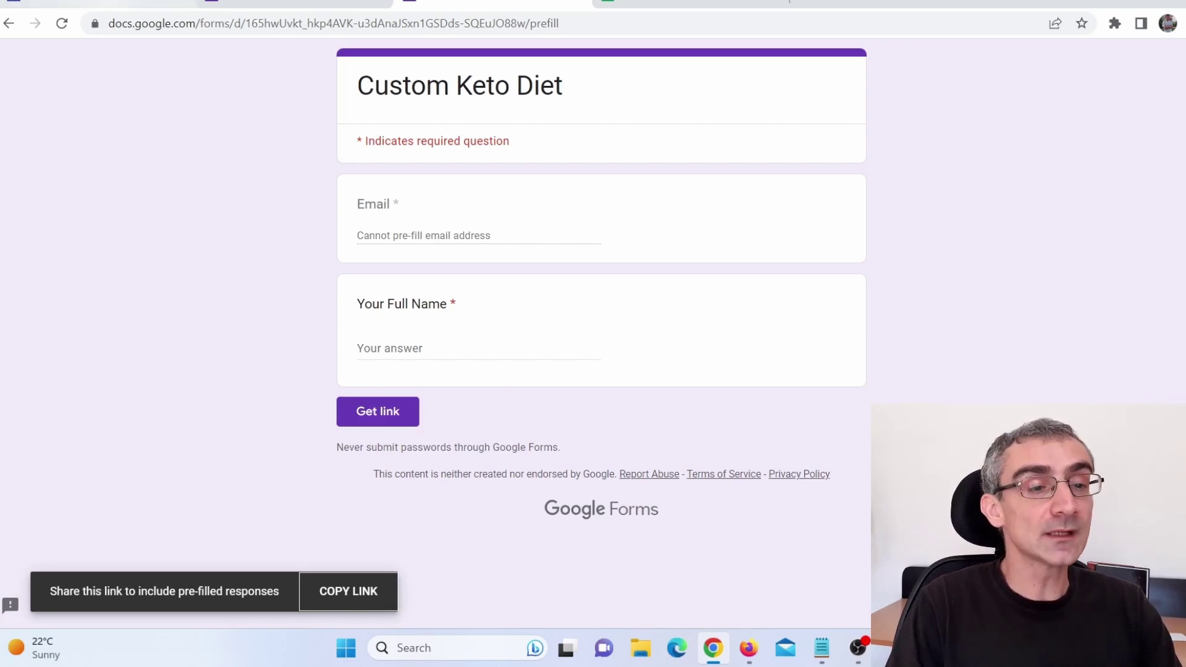
click(124, 3)
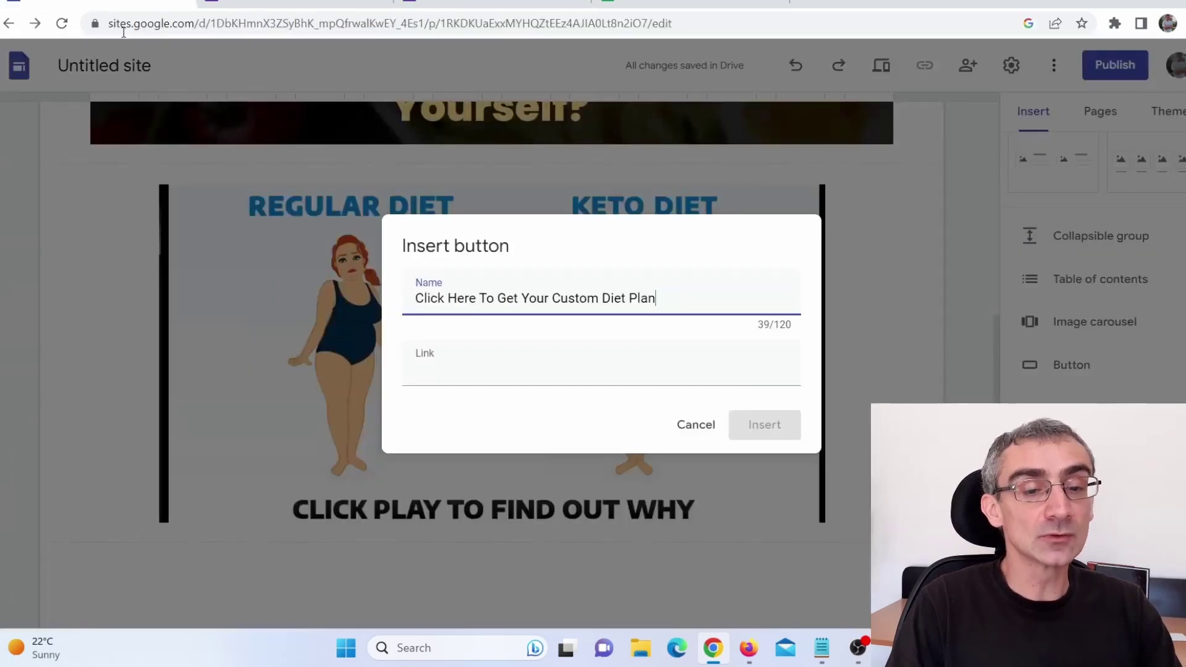
Insert the 'Click Here To Get Your Custom Diet Plan' button using the pasted form link
click(491, 378)
key(ctrl+v)
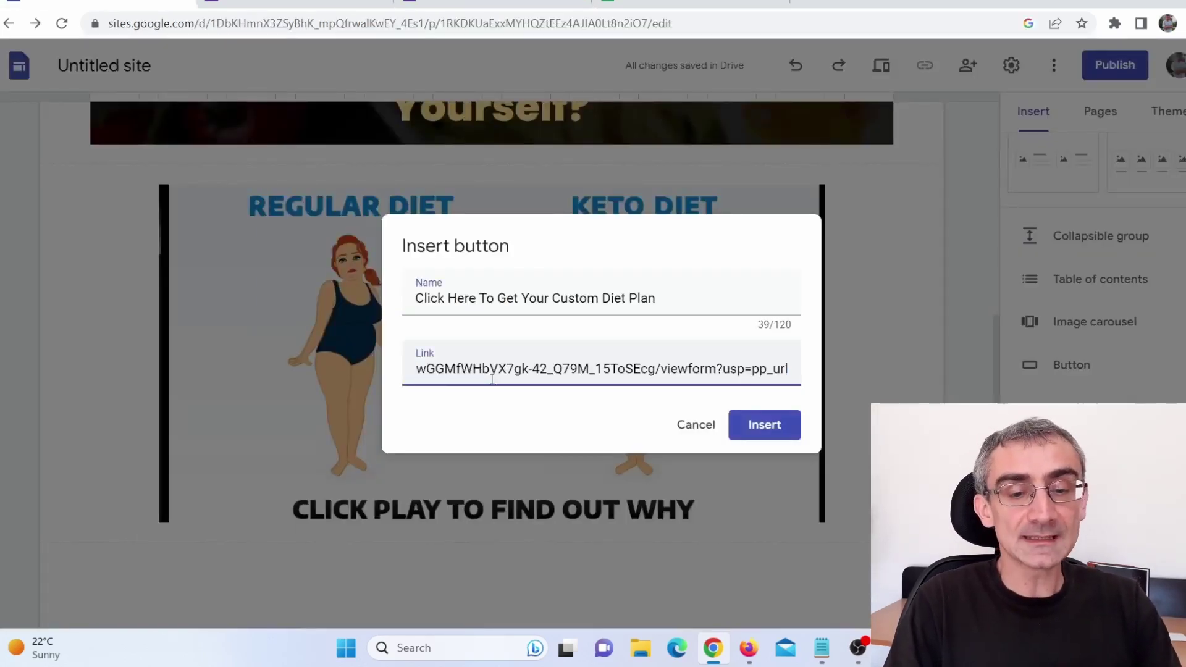
click(767, 430)
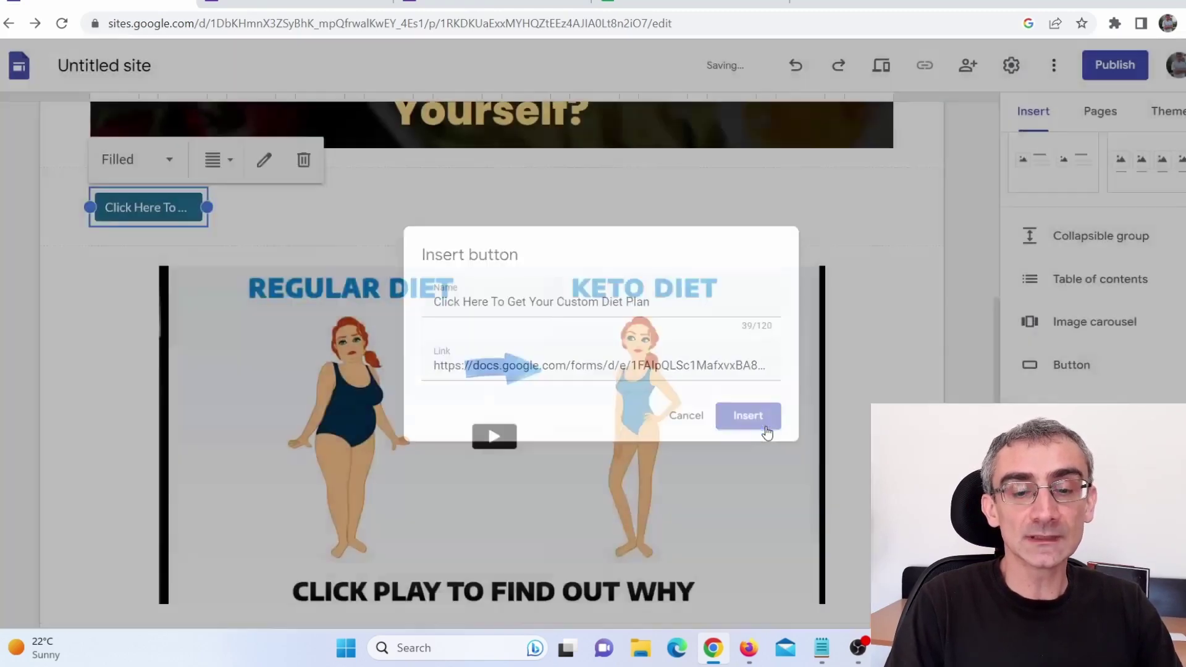
Move the button below the keto video and stretch it across the full section width
scroll(862, 383, down, 2)
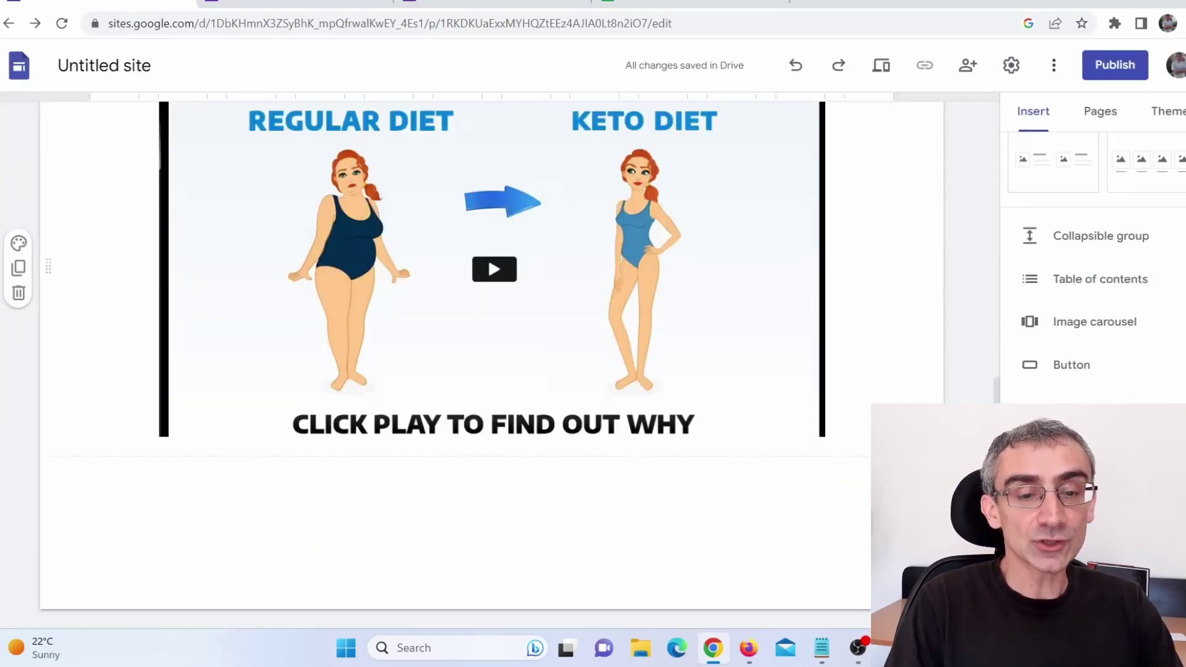
scroll(347, 298, up, 4)
drag(150, 292, 457, 519)
click(183, 416)
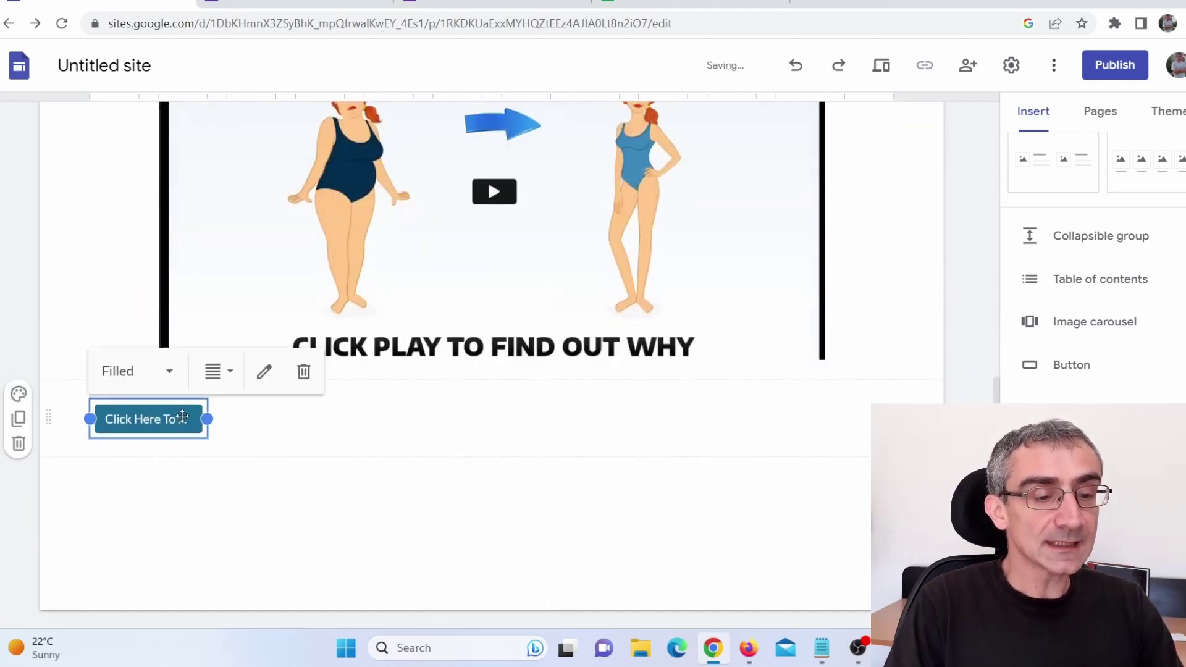
drag(208, 419, 895, 416)
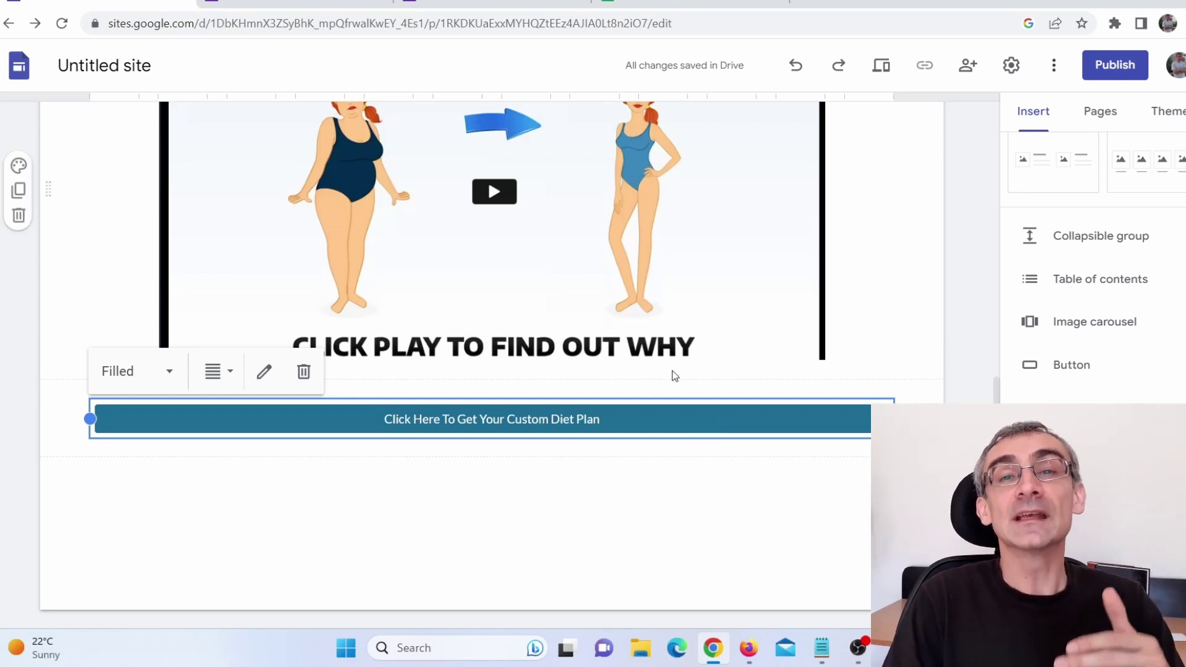
scroll(617, 267, up, 1)
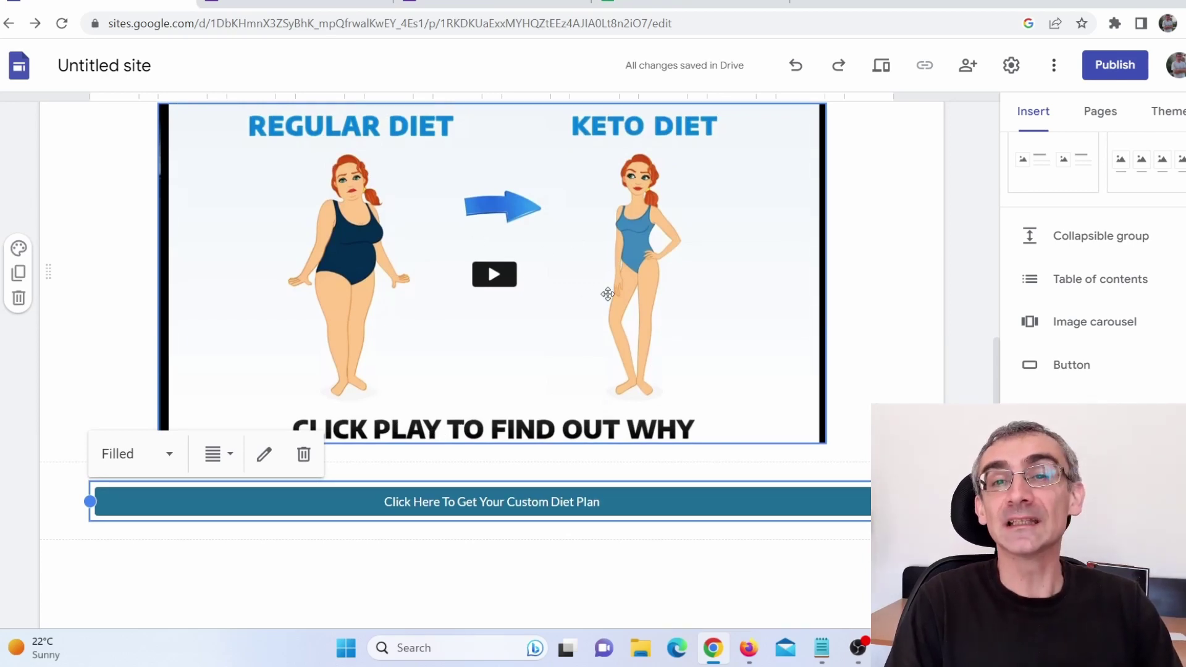
Preview the site and use the 'Click Here To Get Your Custom Diet Plan' button to open the form
scroll(648, 336, down, 1)
scroll(648, 335, down, 1)
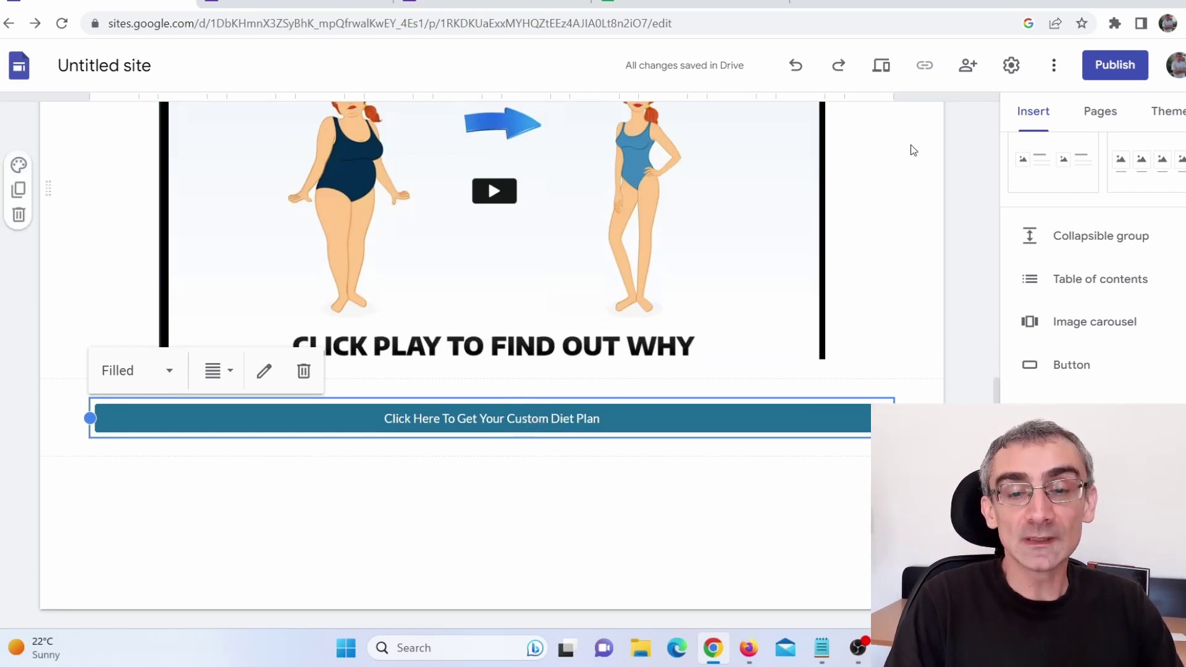
click(880, 69)
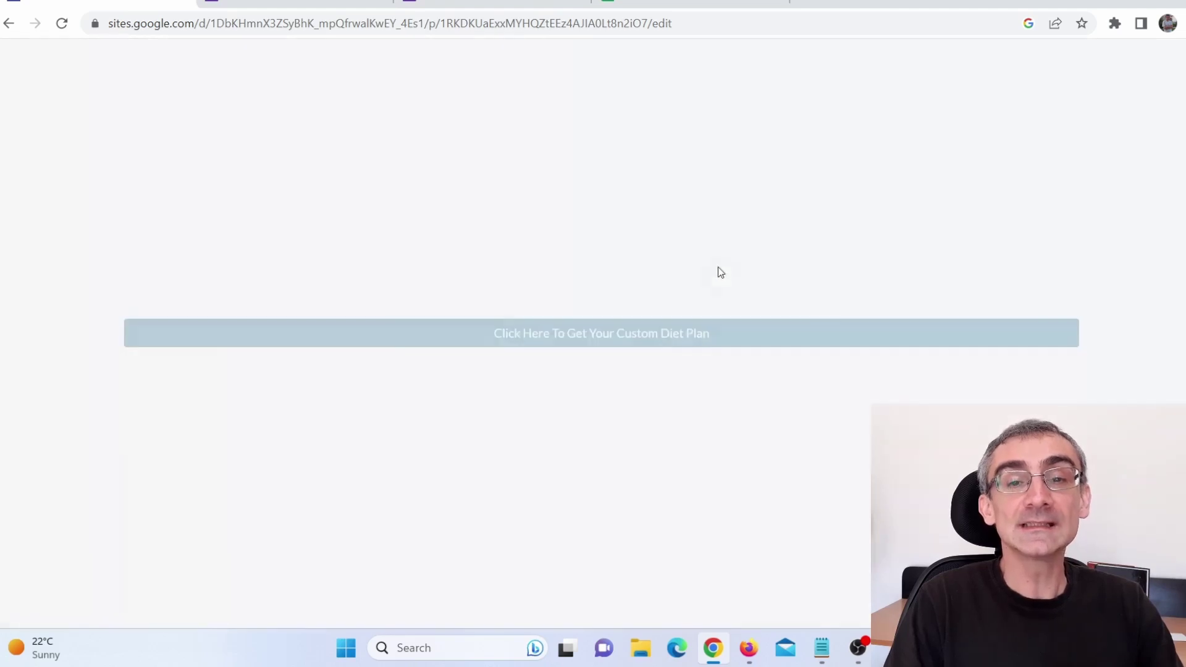
scroll(680, 277, down, 7)
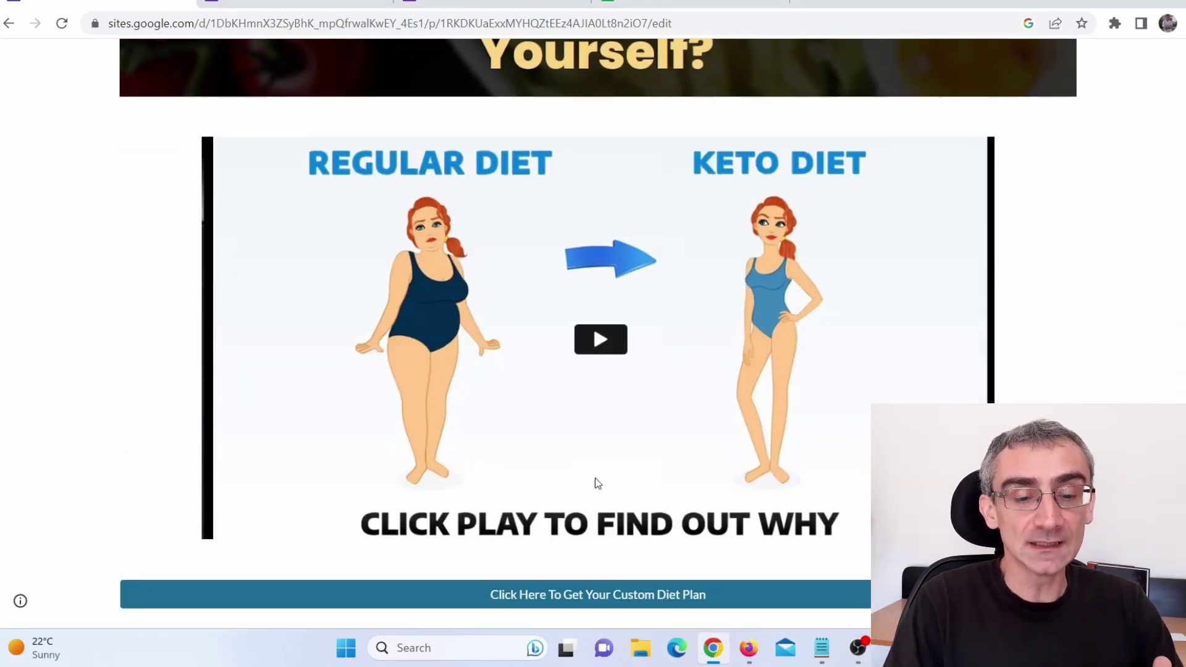
click(598, 596)
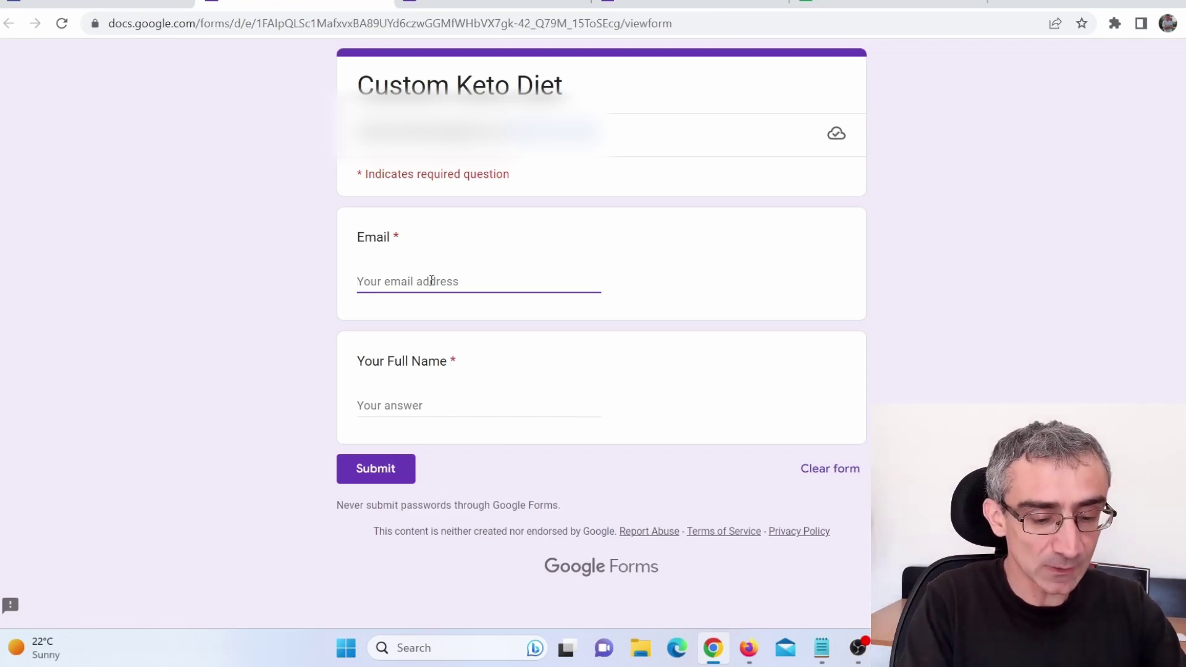
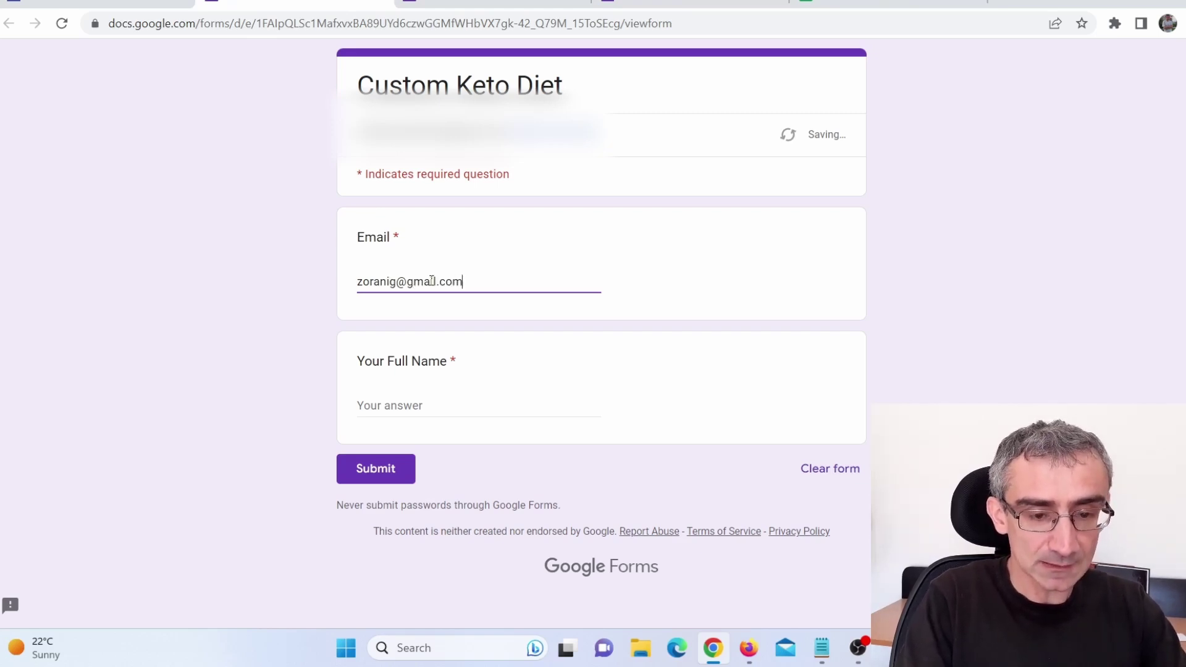
Submit a test response with an email address and full name, then follow the ClickBank confirmation link
click(453, 415)
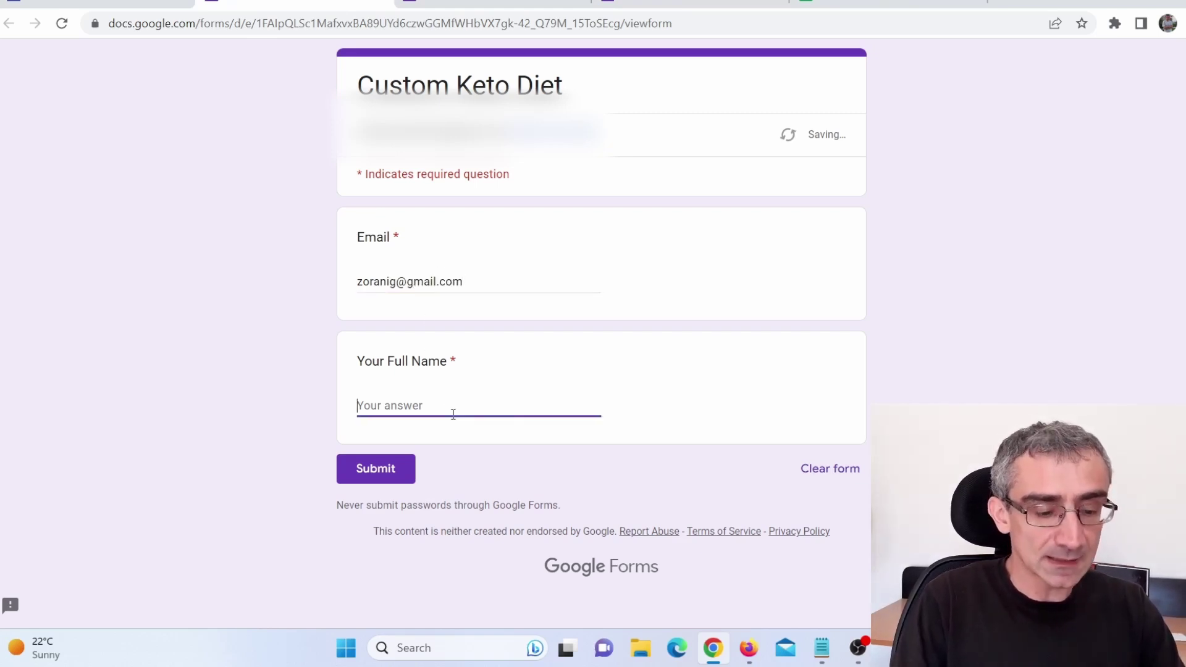
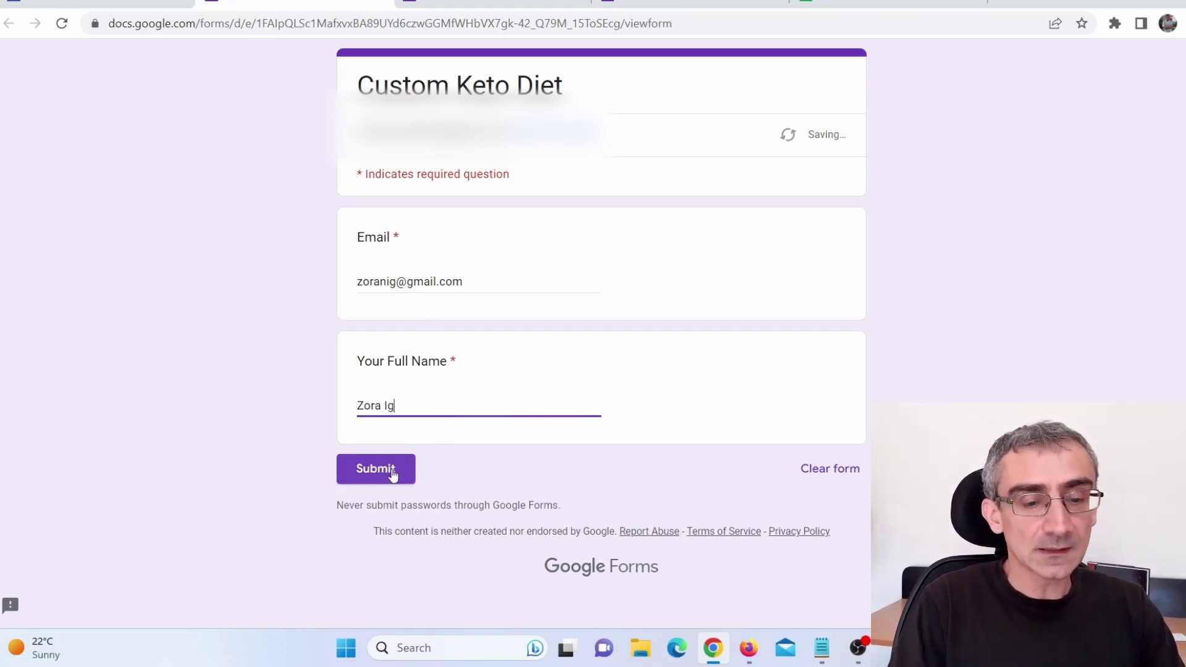
click(393, 476)
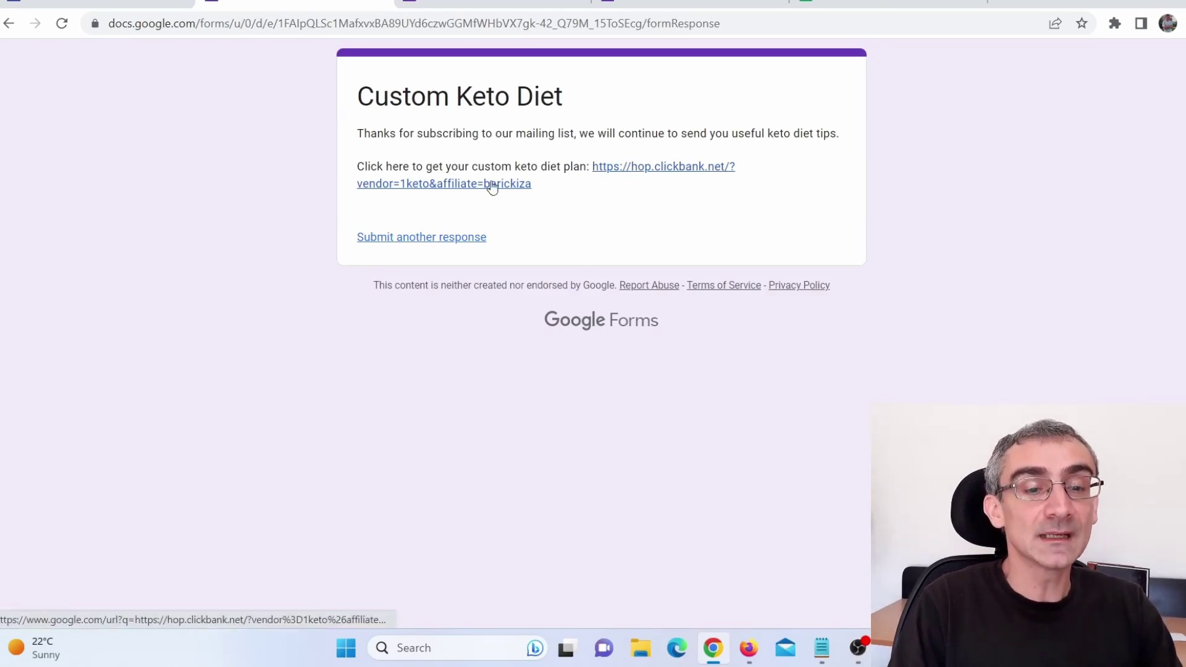
click(673, 174)
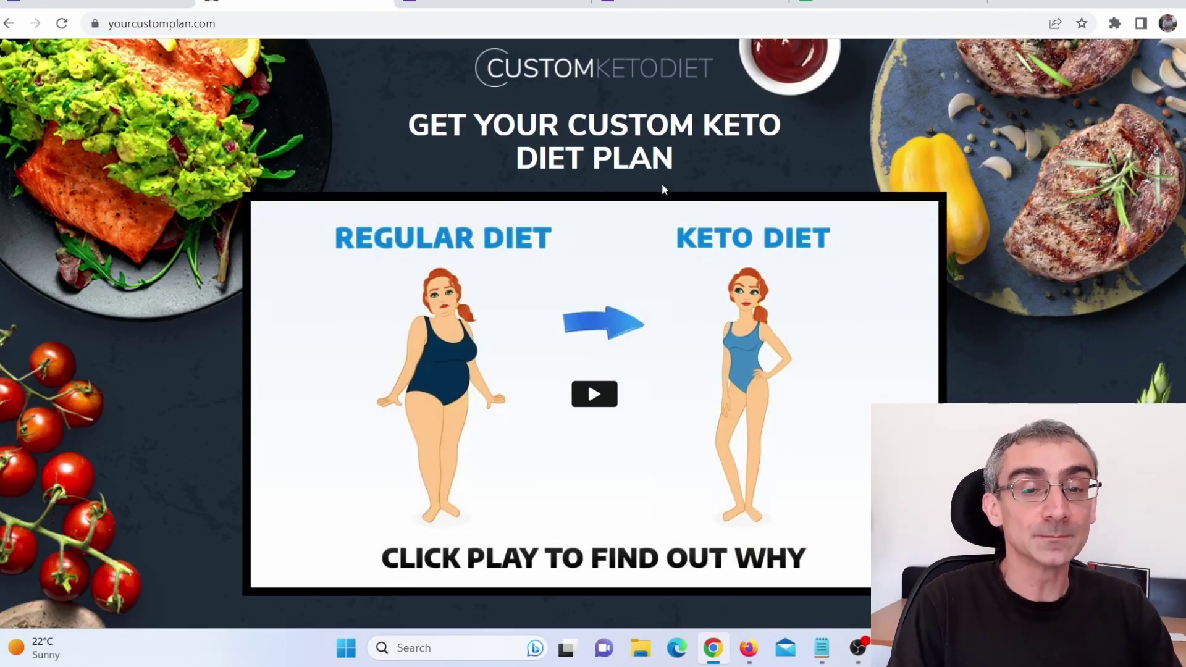
Open the Keto Diet spreadsheet and select the test response in row A2:C2
click(858, 3)
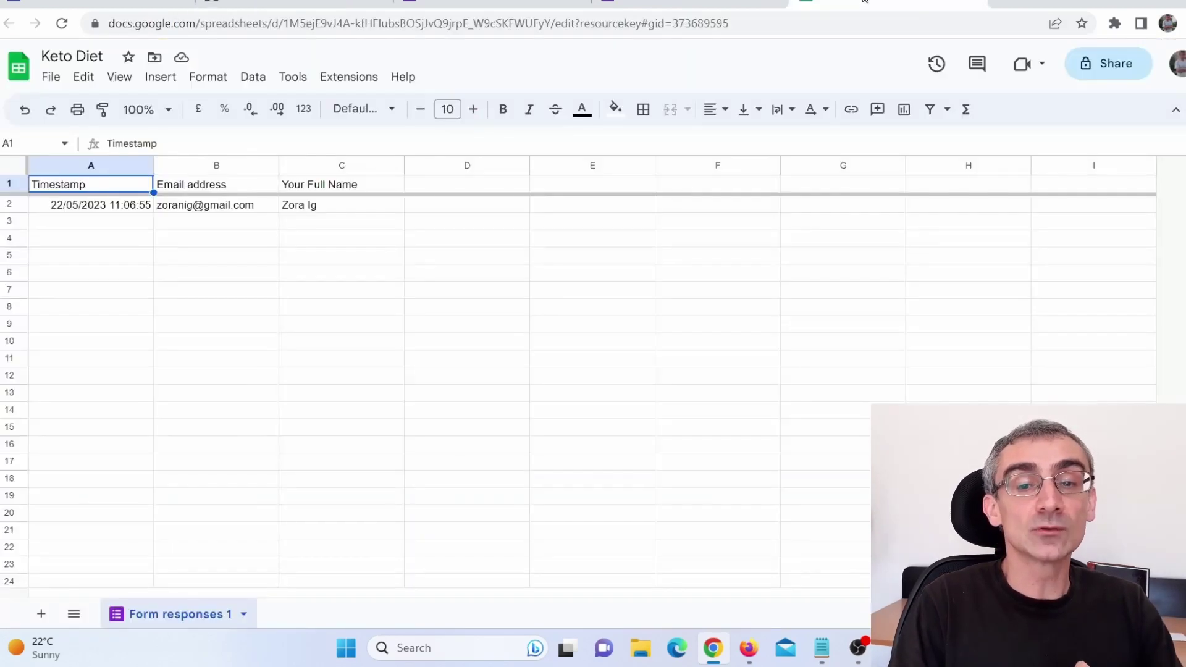
click(342, 210)
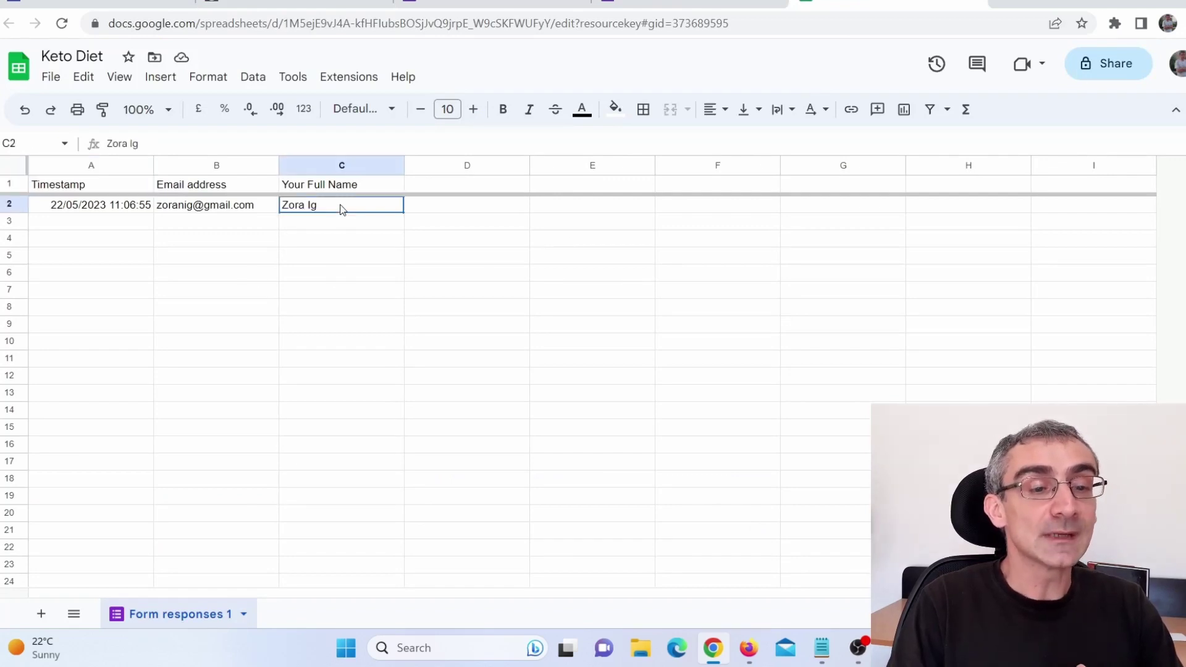
drag(331, 207, 48, 205)
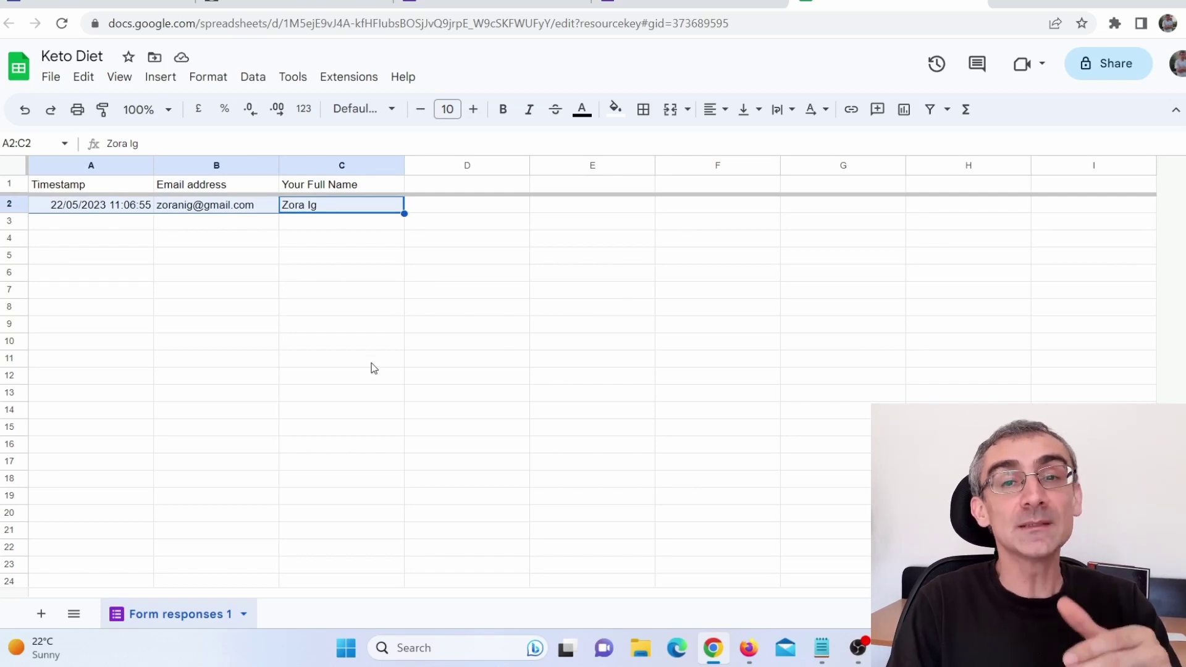
Try dragging the row down, dismiss the 'Cannot cut from form data' warning, and return to the site
drag(326, 206, 332, 528)
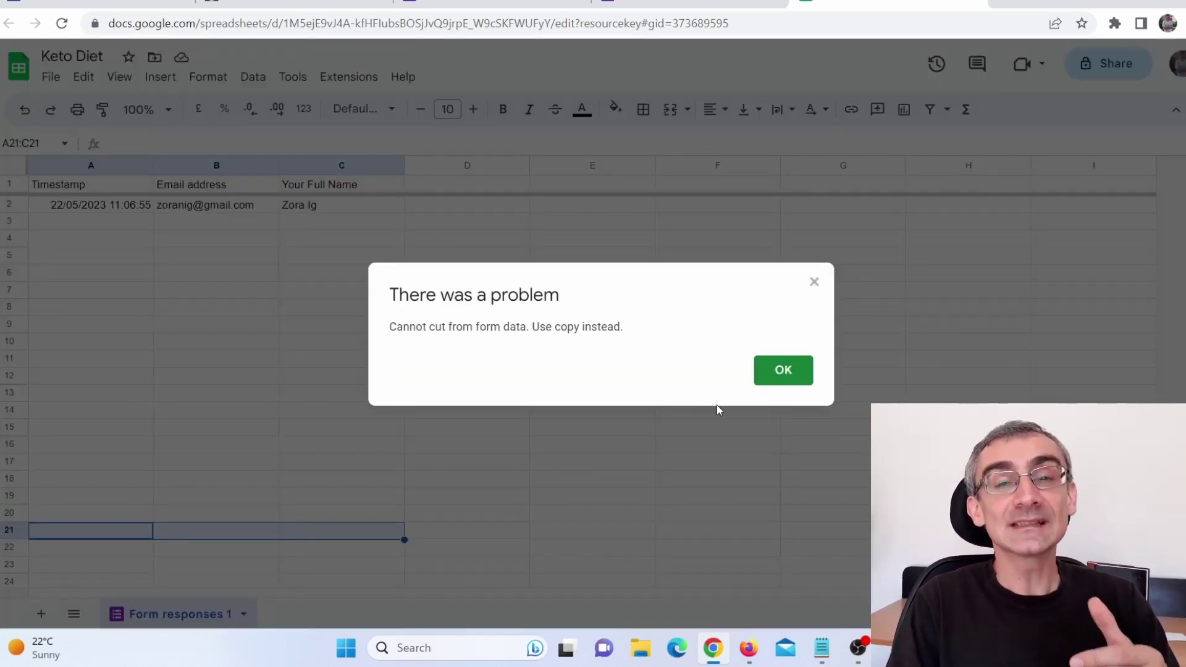
click(814, 283)
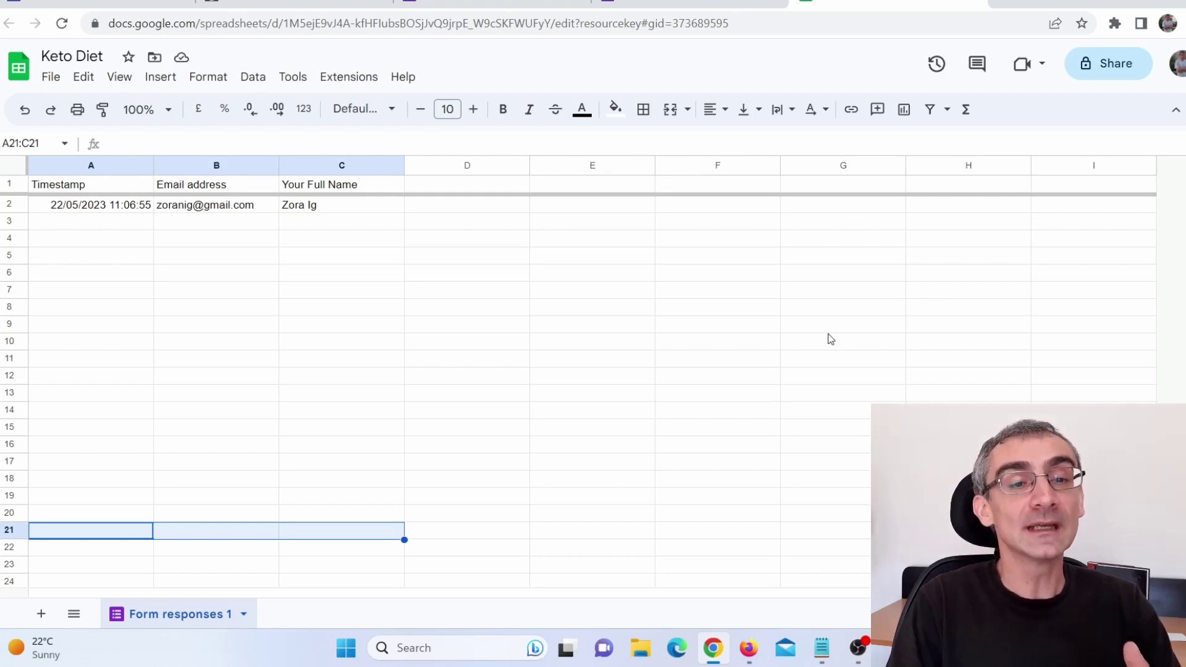
key(ctrl+Tab)
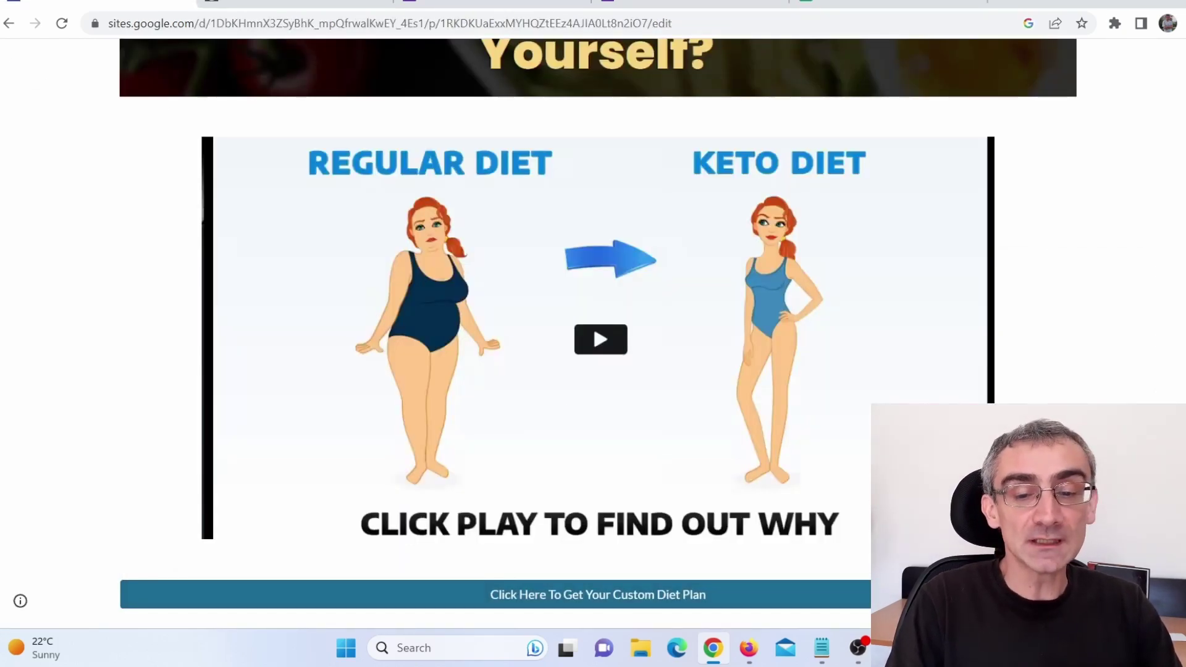
Leave preview and publish the keto site at the web address keto-diet12345896
key(alt+Left)
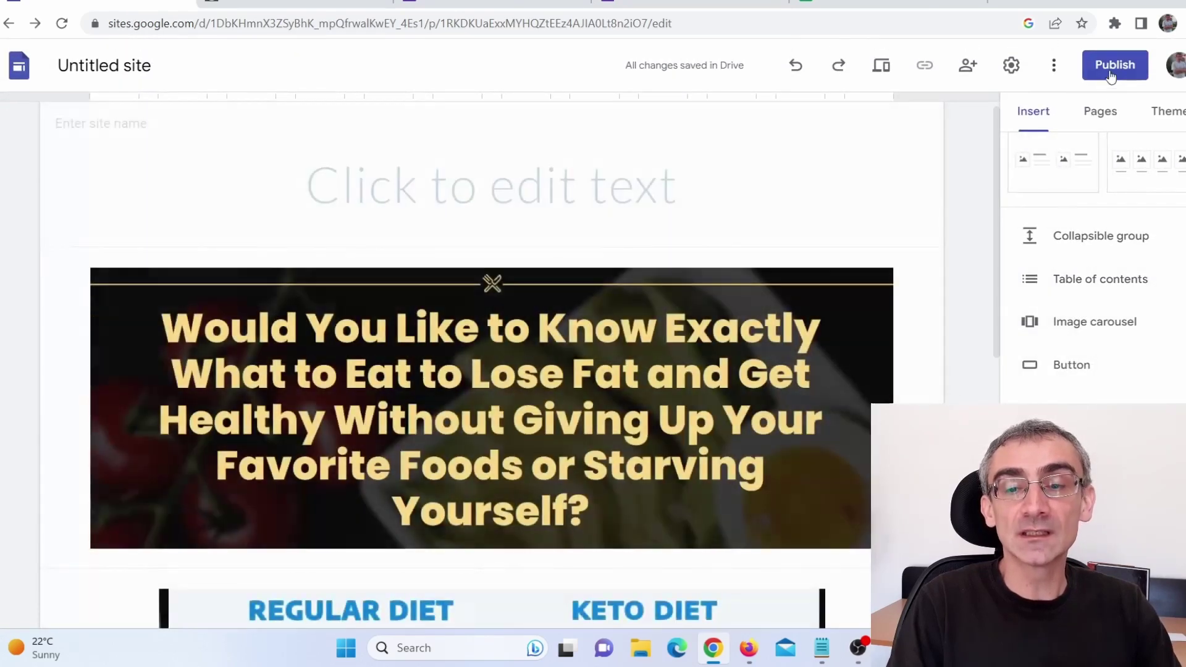
click(1114, 66)
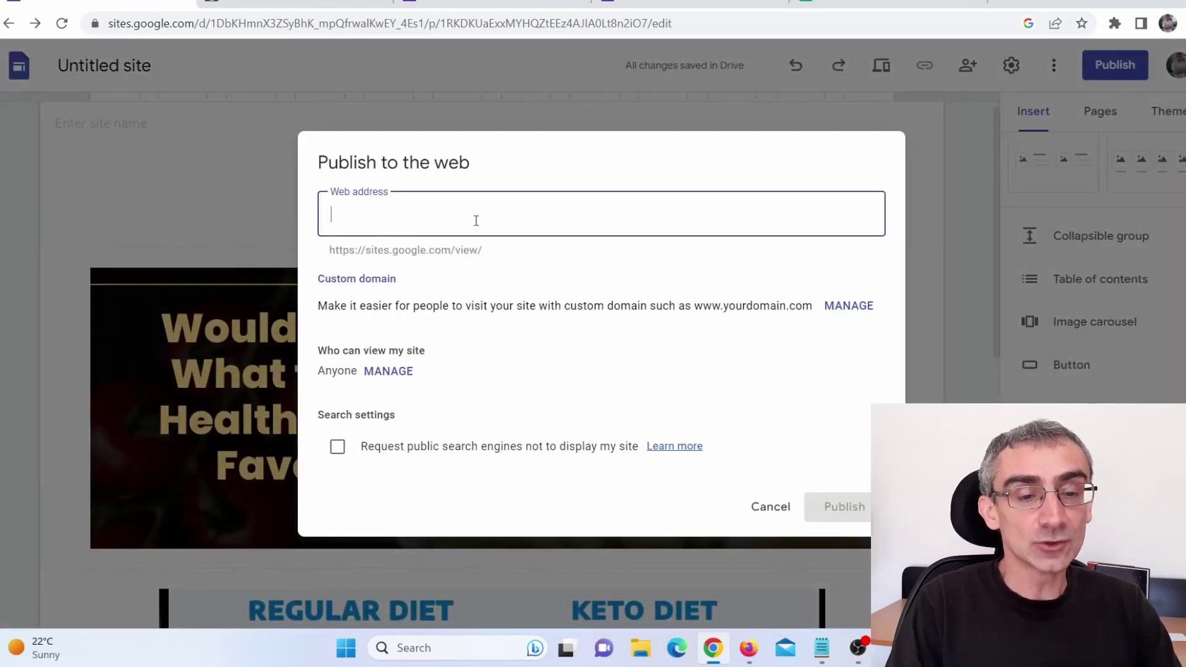
text(keto)
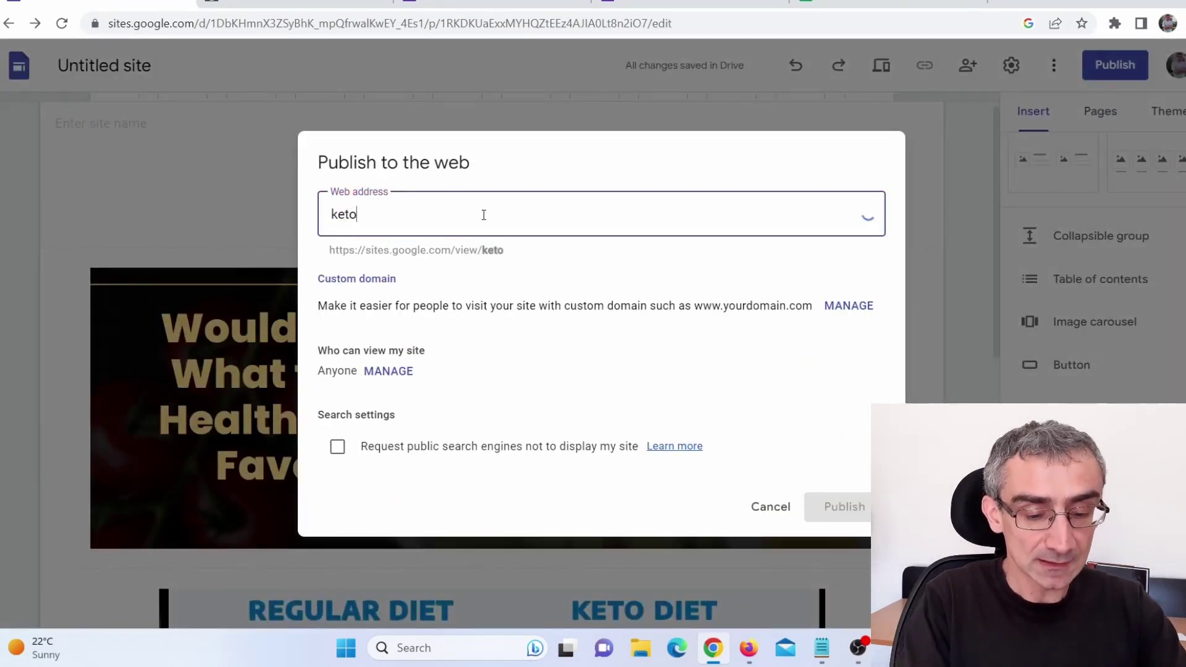
text(-di)
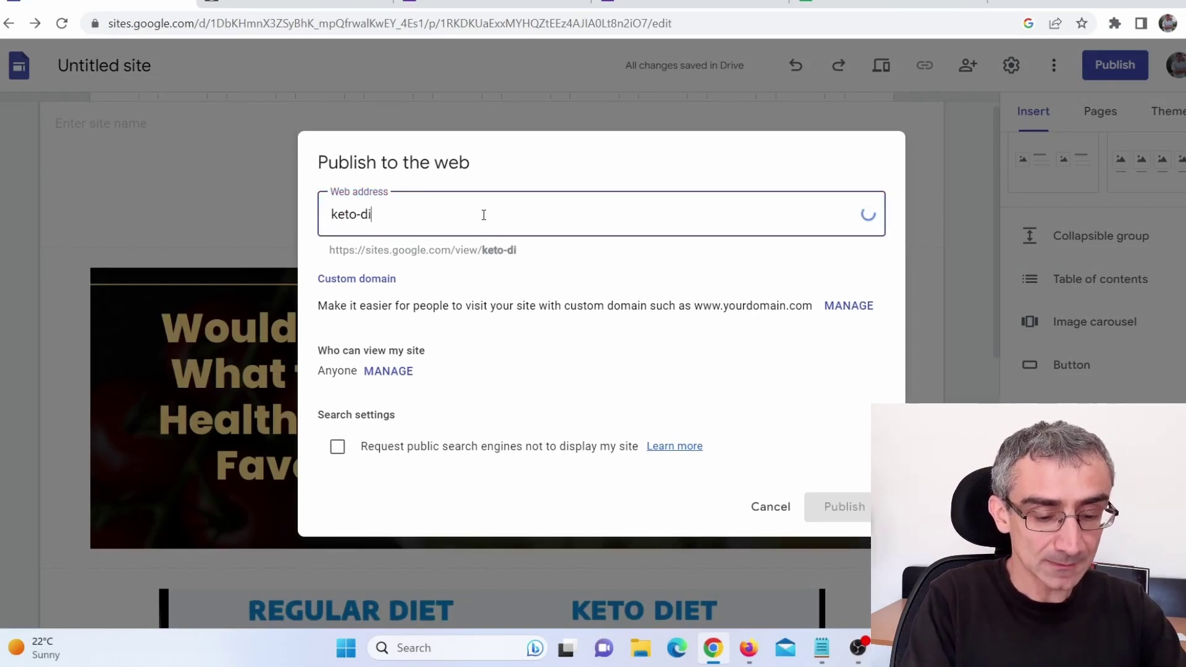
text(et12345)
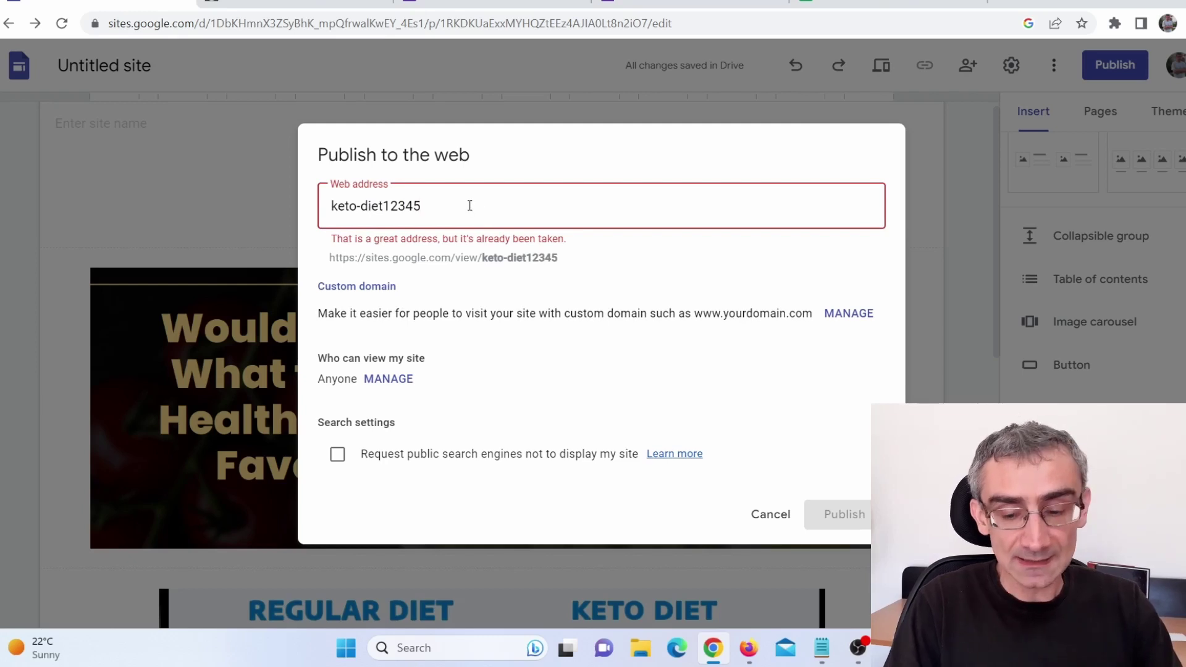
text(896)
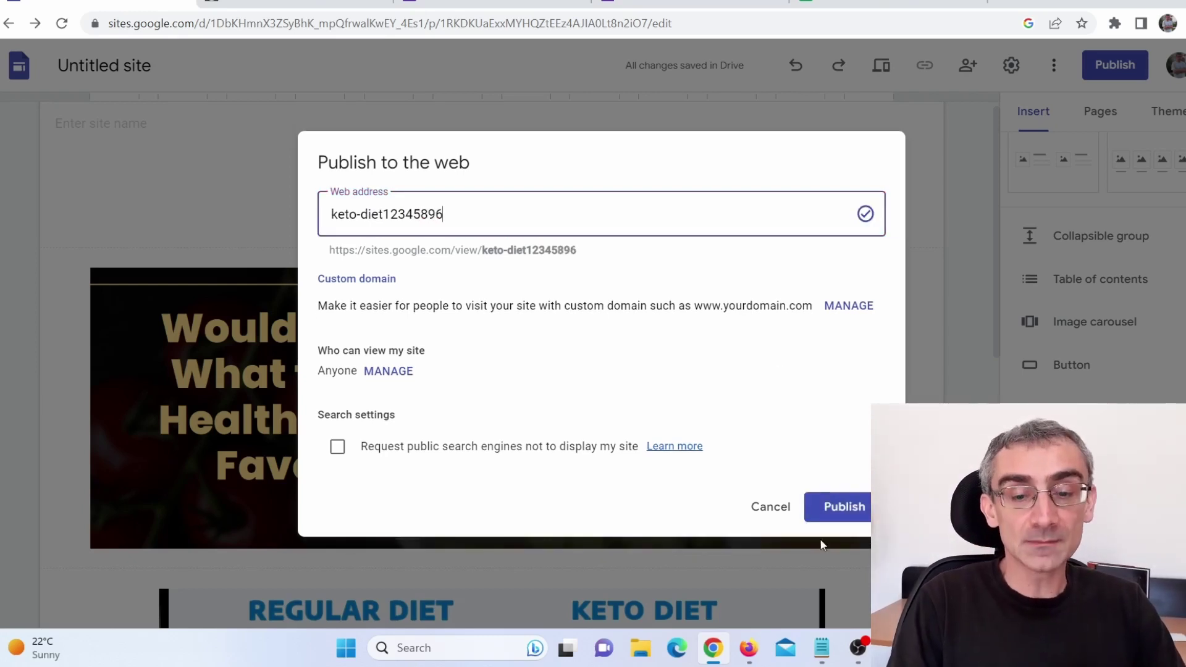
click(844, 507)
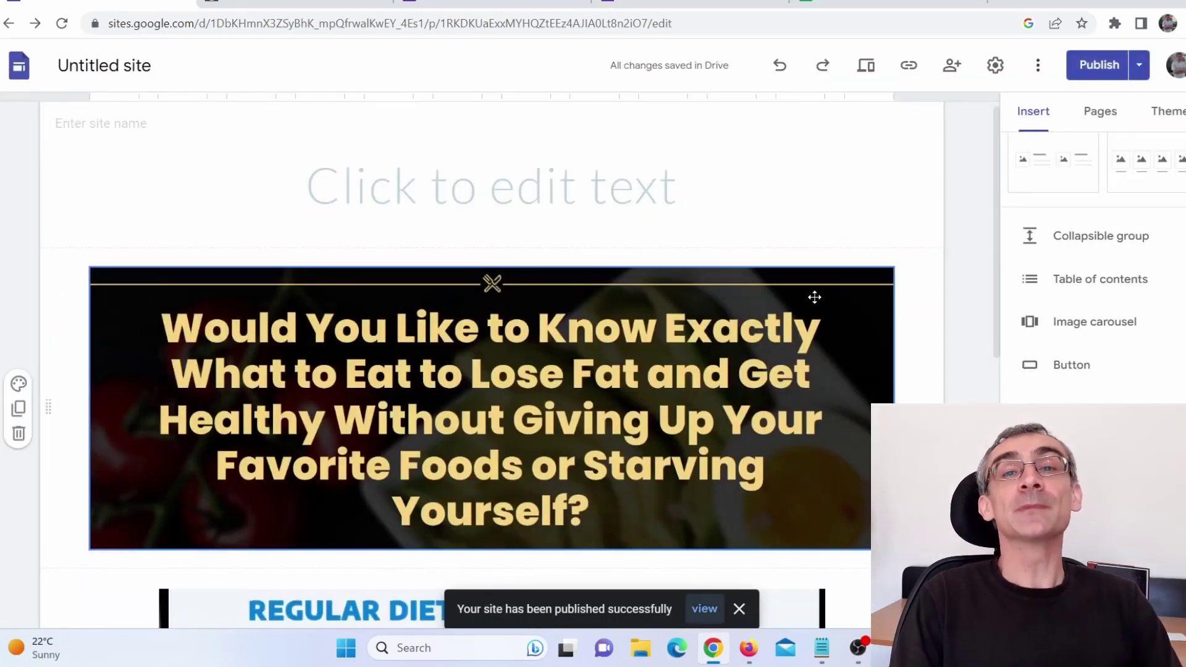
Preview the site down to the diet-plan button, then check the form, responses sheet, offer page and hop links
click(865, 66)
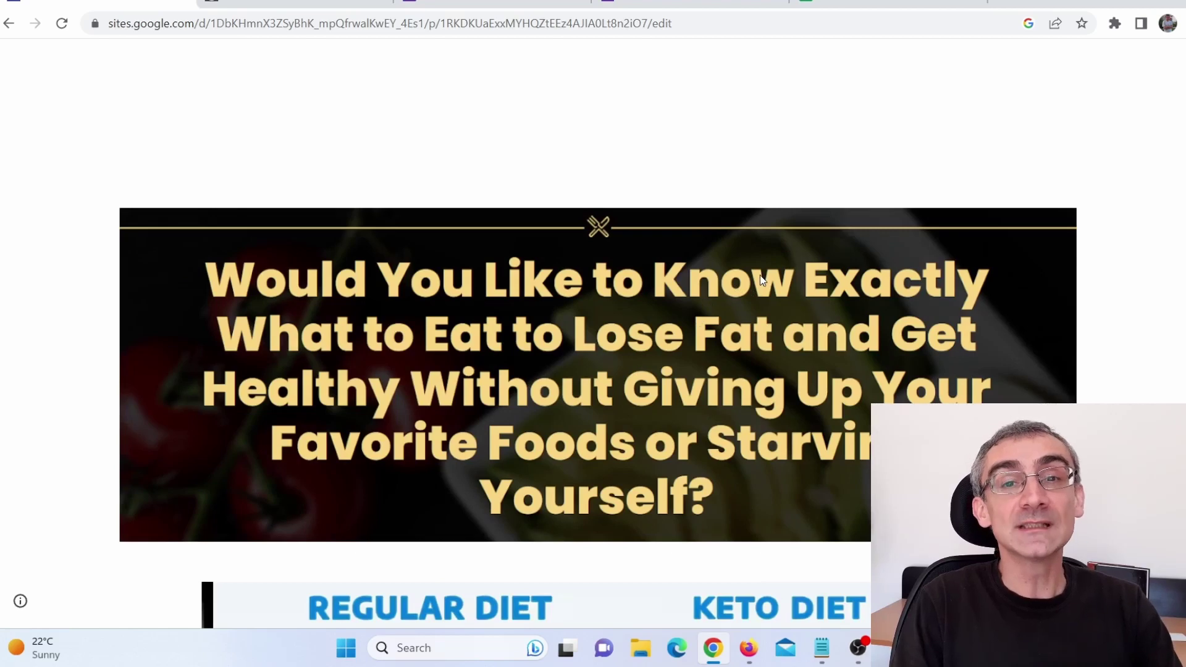
scroll(760, 276, down, 7)
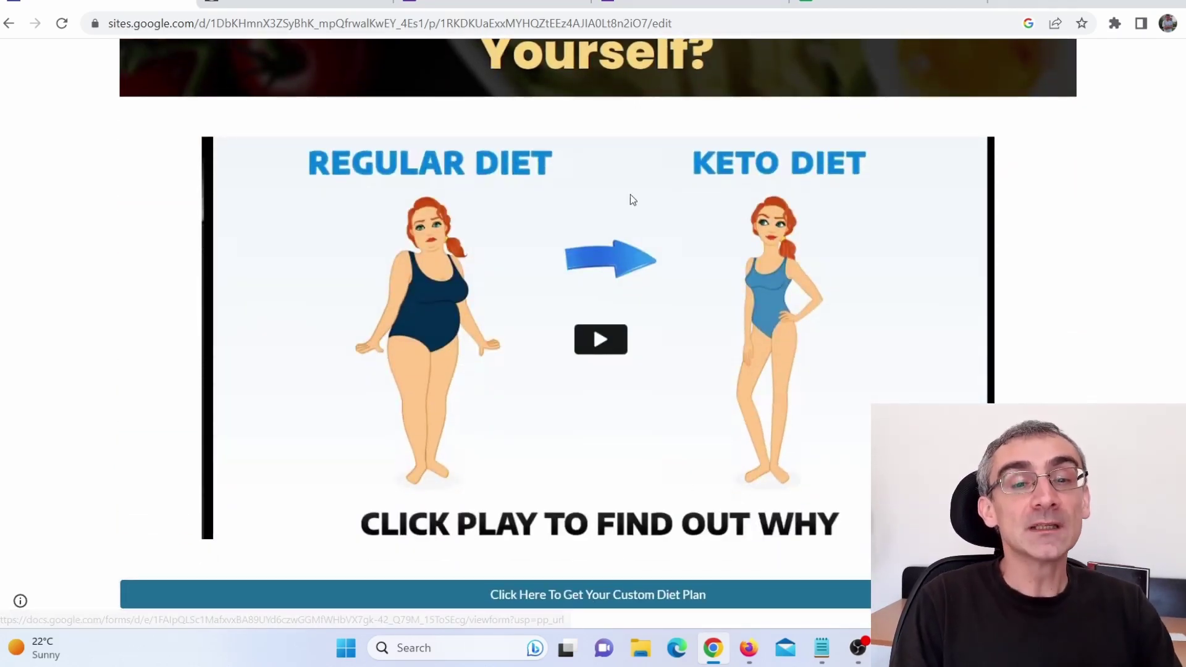
click(674, 3)
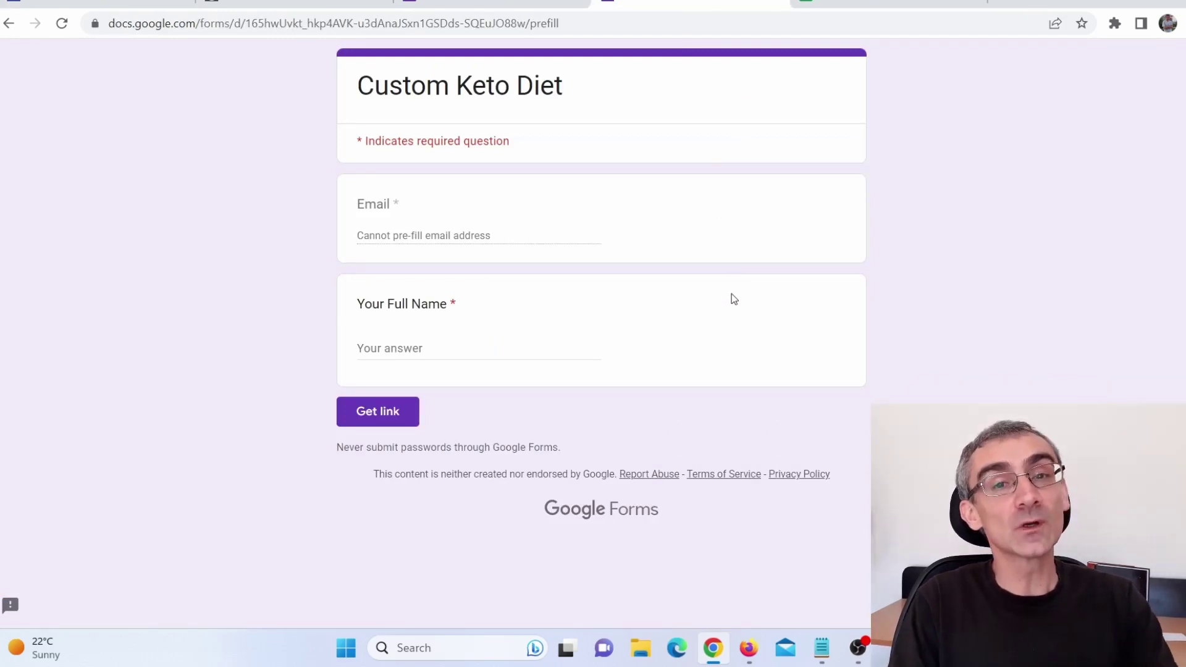
click(880, 5)
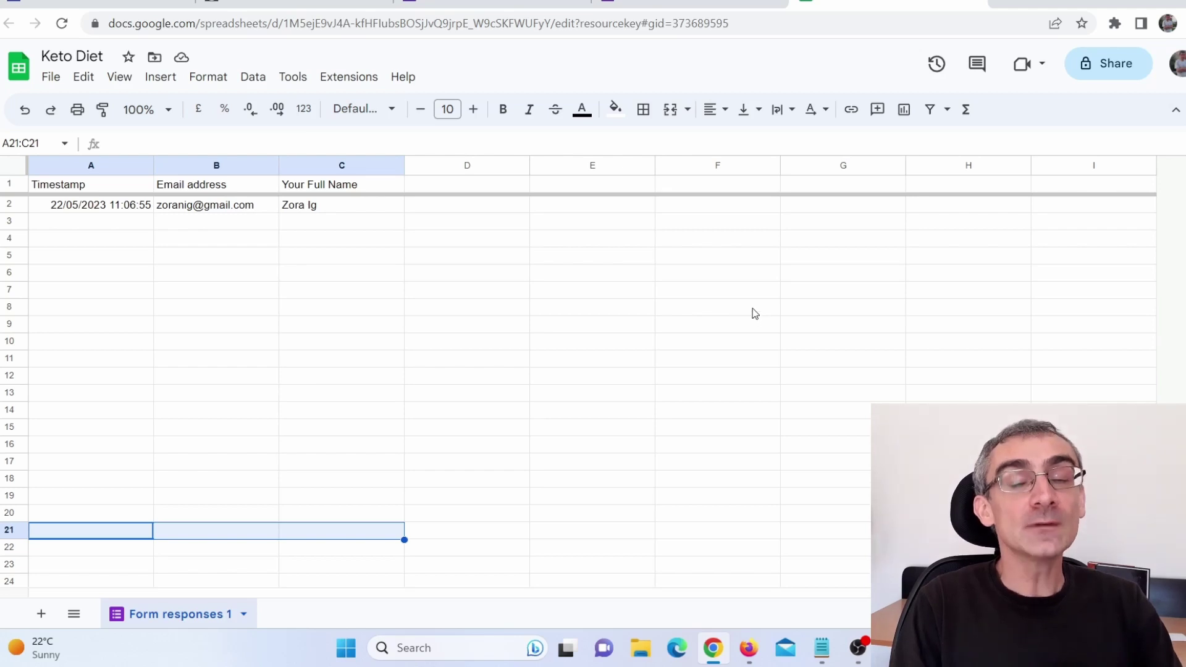
click(347, 6)
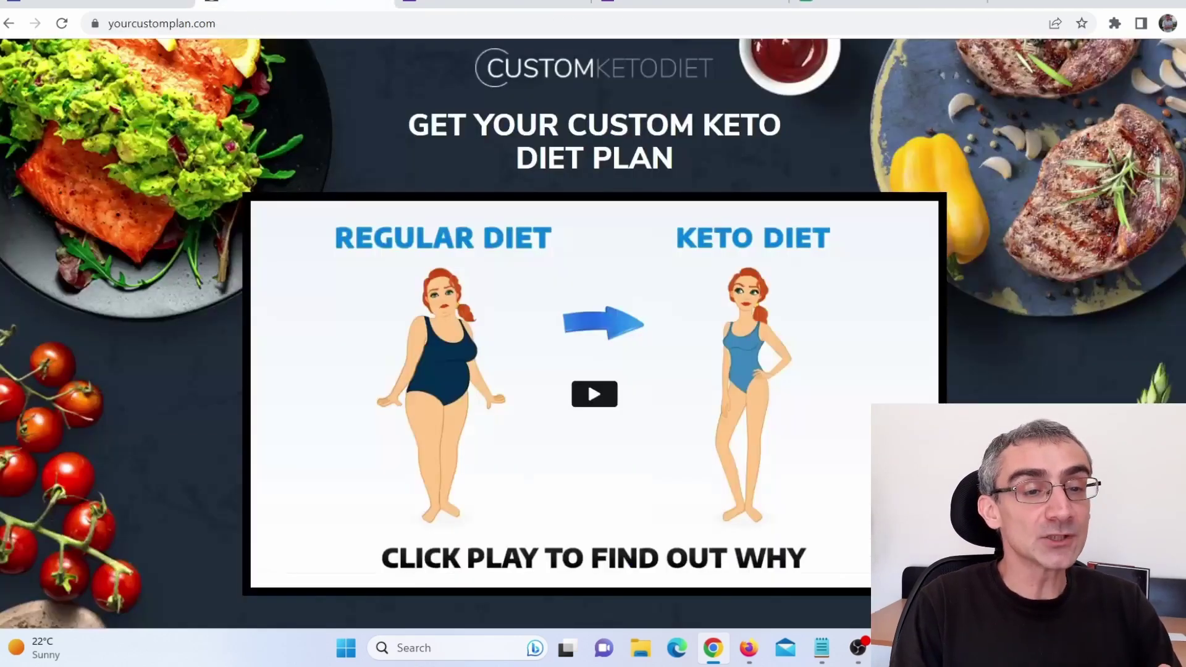
click(748, 648)
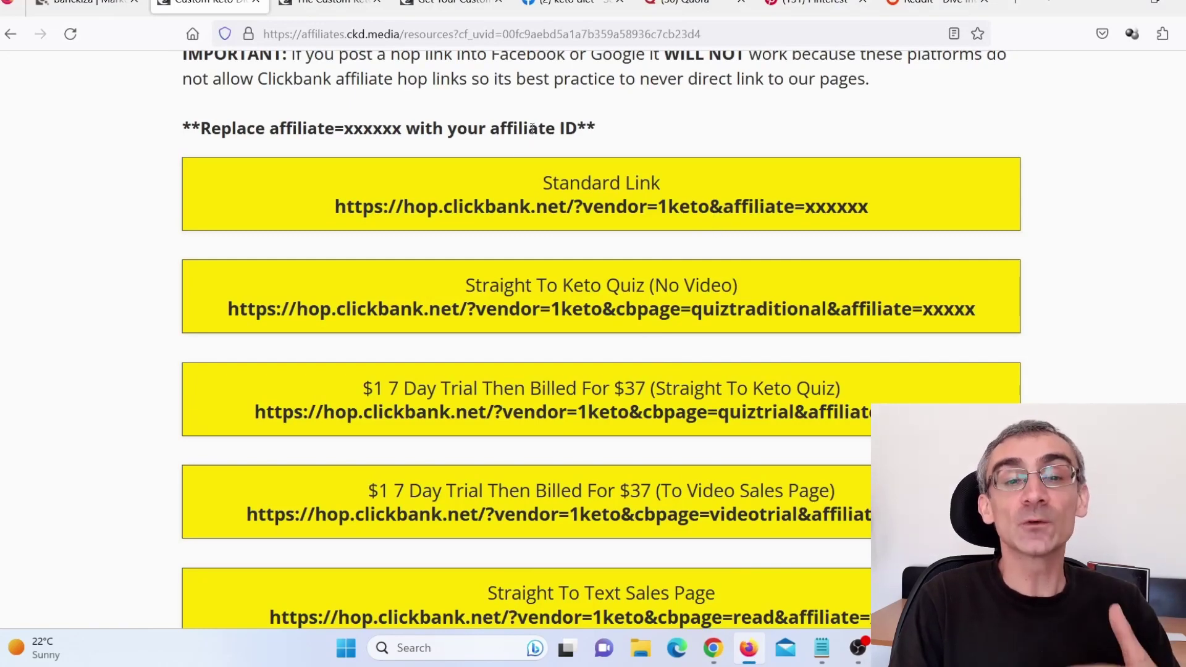
Scroll through Facebook's keto diet group search results, then move on to Quora
click(559, 7)
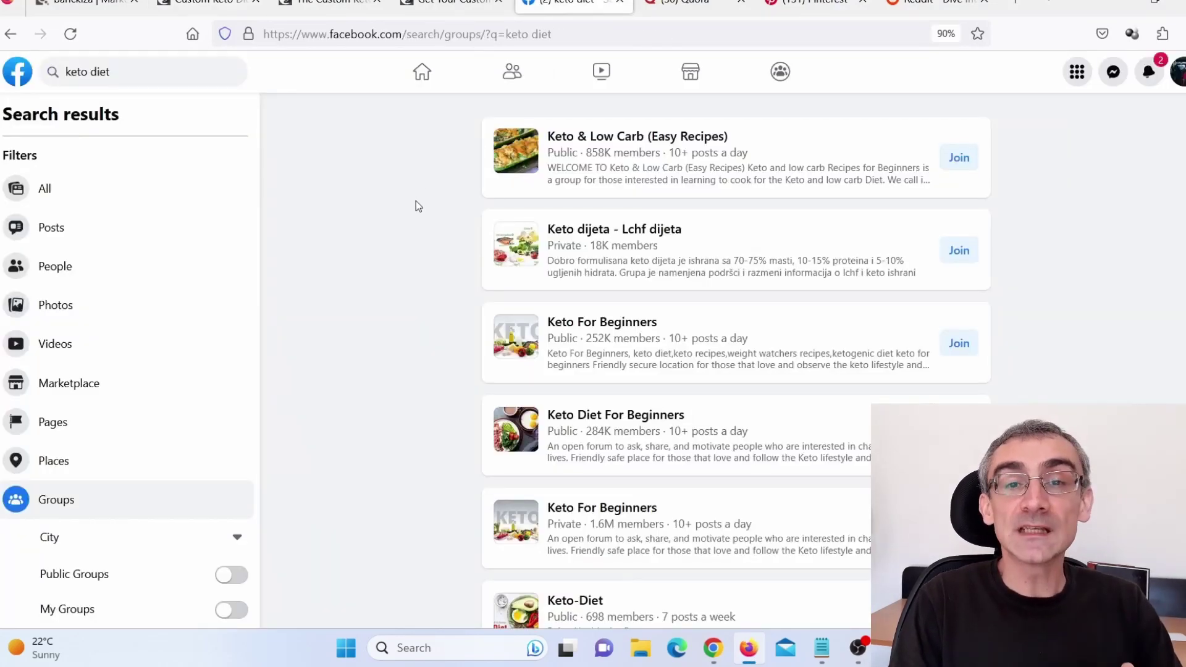
scroll(433, 264, down, 12)
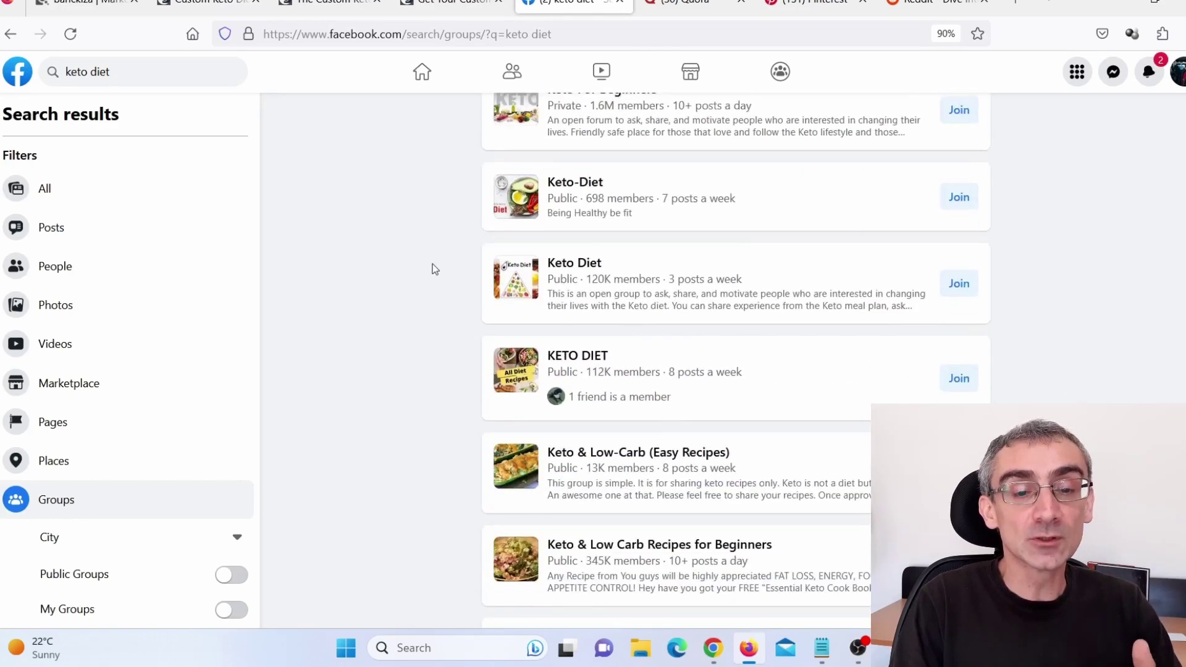
scroll(432, 264, down, 2)
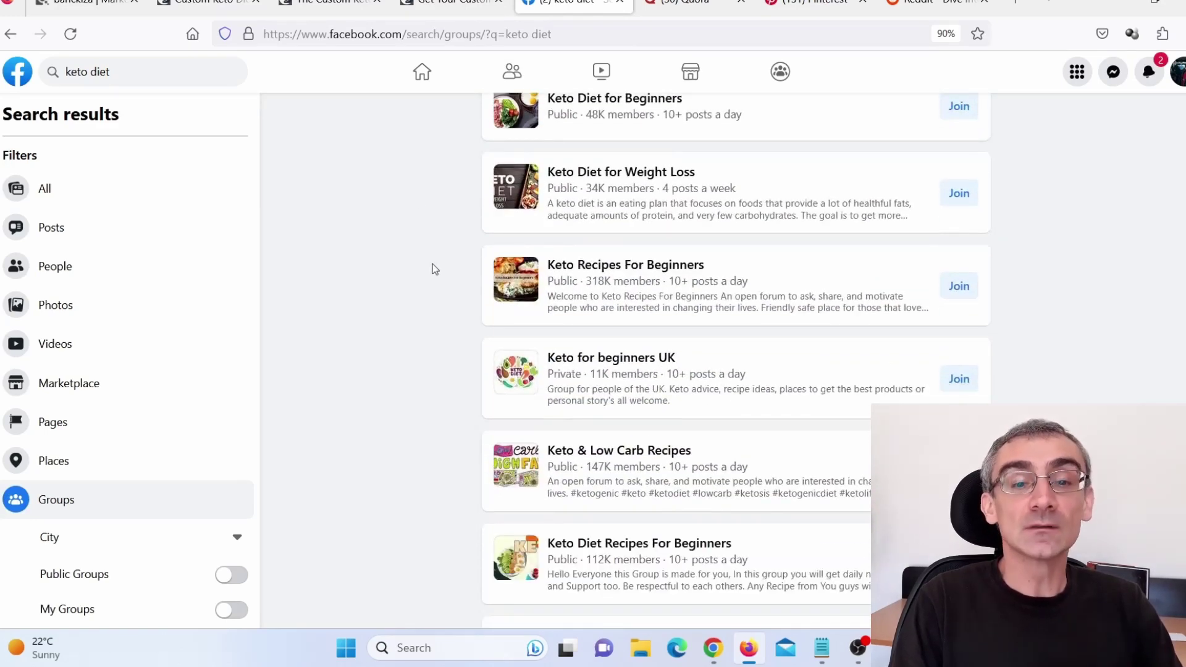
scroll(432, 264, down, 6)
scroll(432, 265, down, 8)
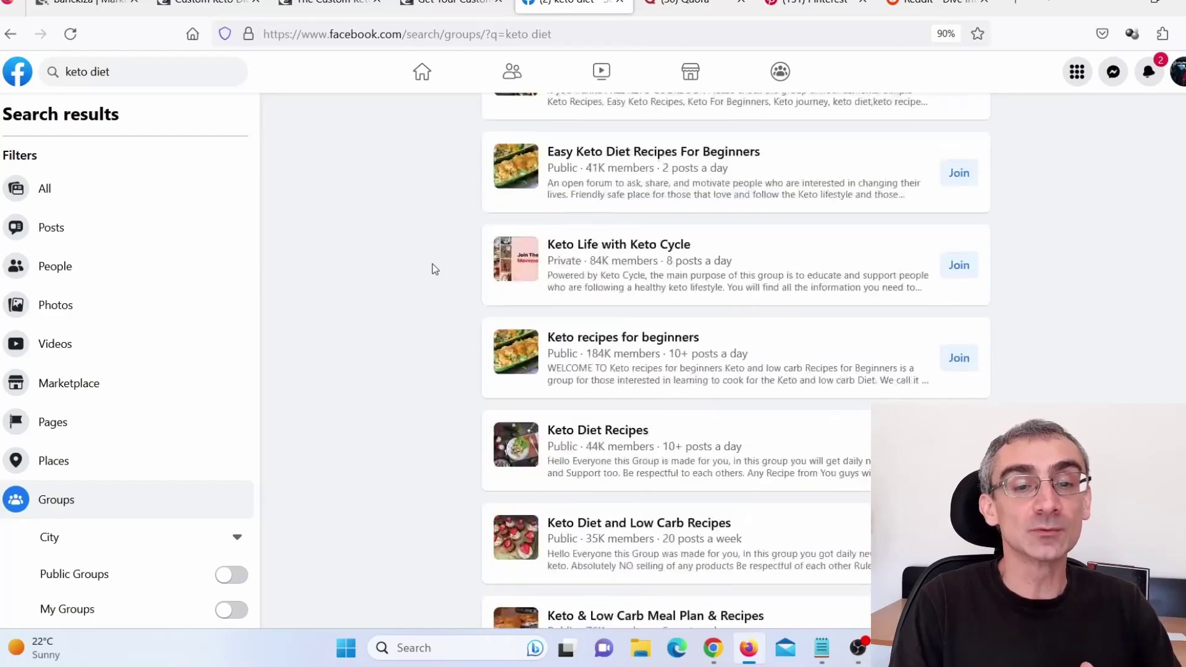
key(ctrl+Tab)
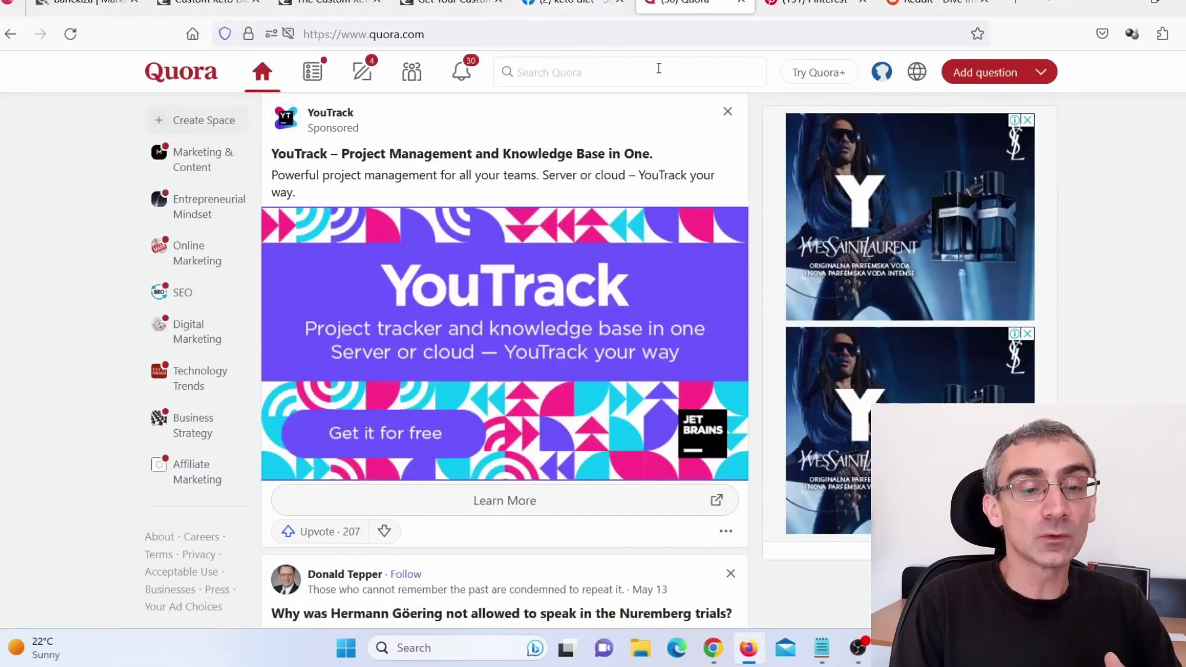
Search Quora for 'keto diet' and scroll through the results
click(632, 69)
text(k)
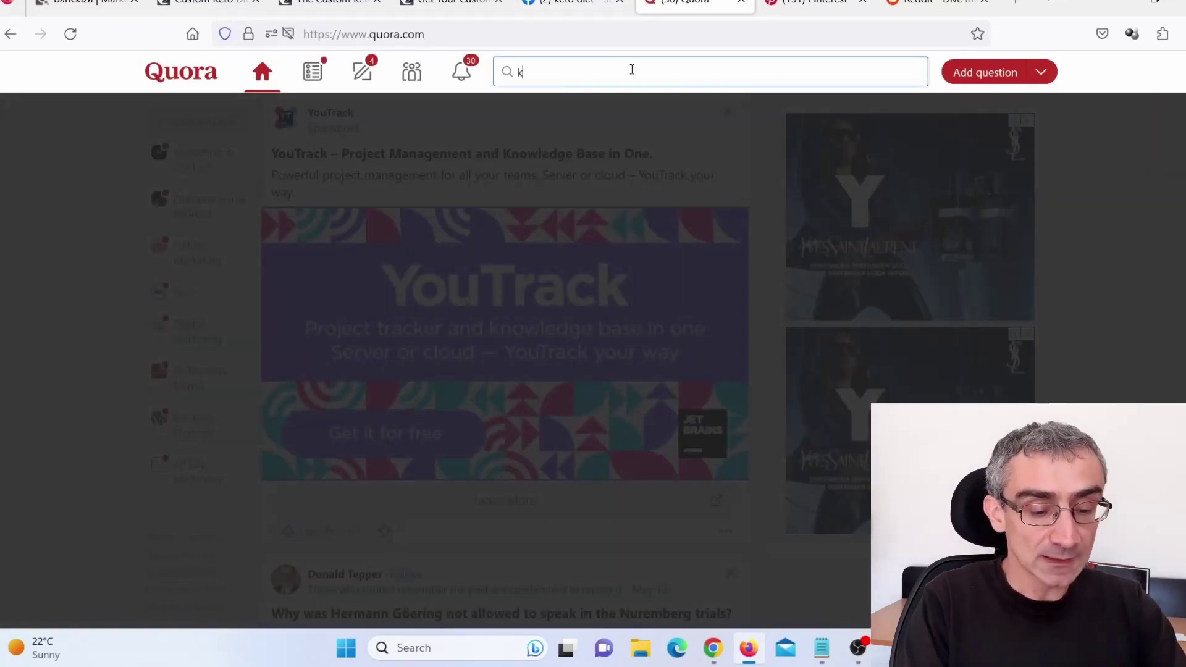
text(eto diet)
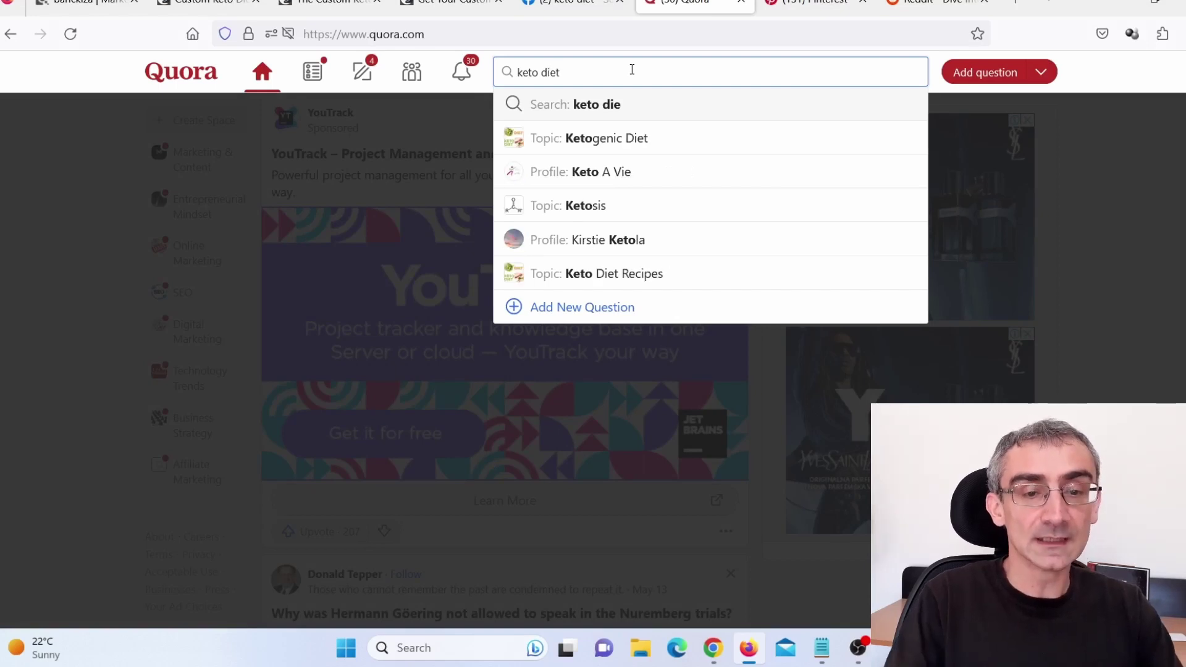
key(Return)
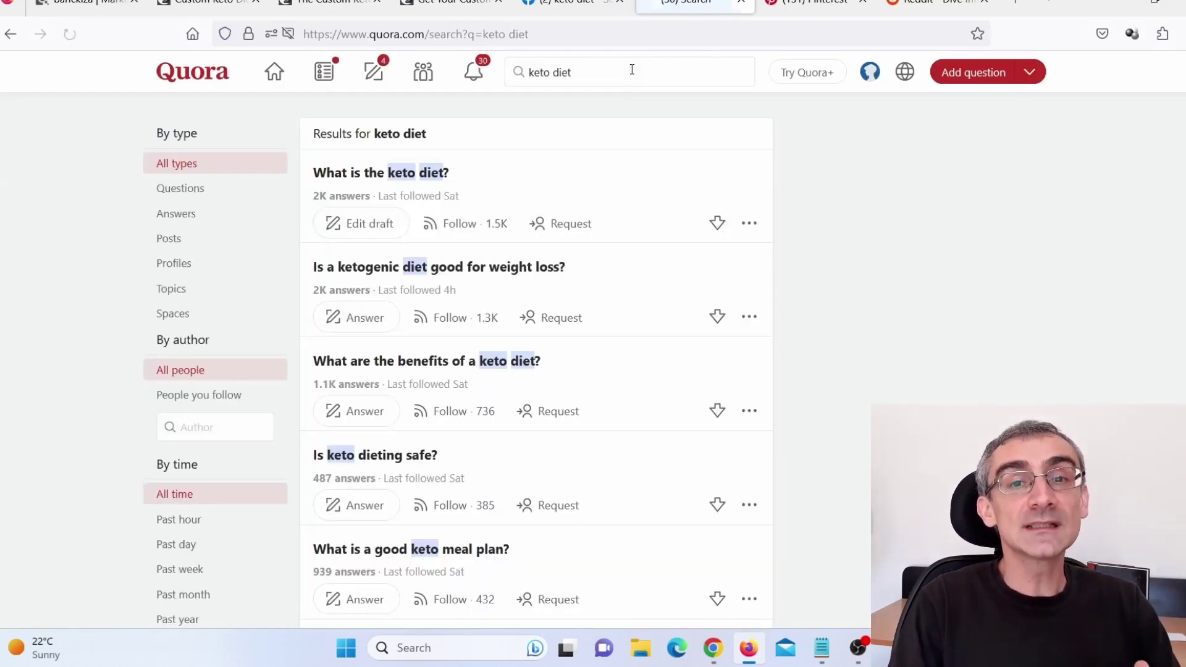
scroll(609, 303, down, 15)
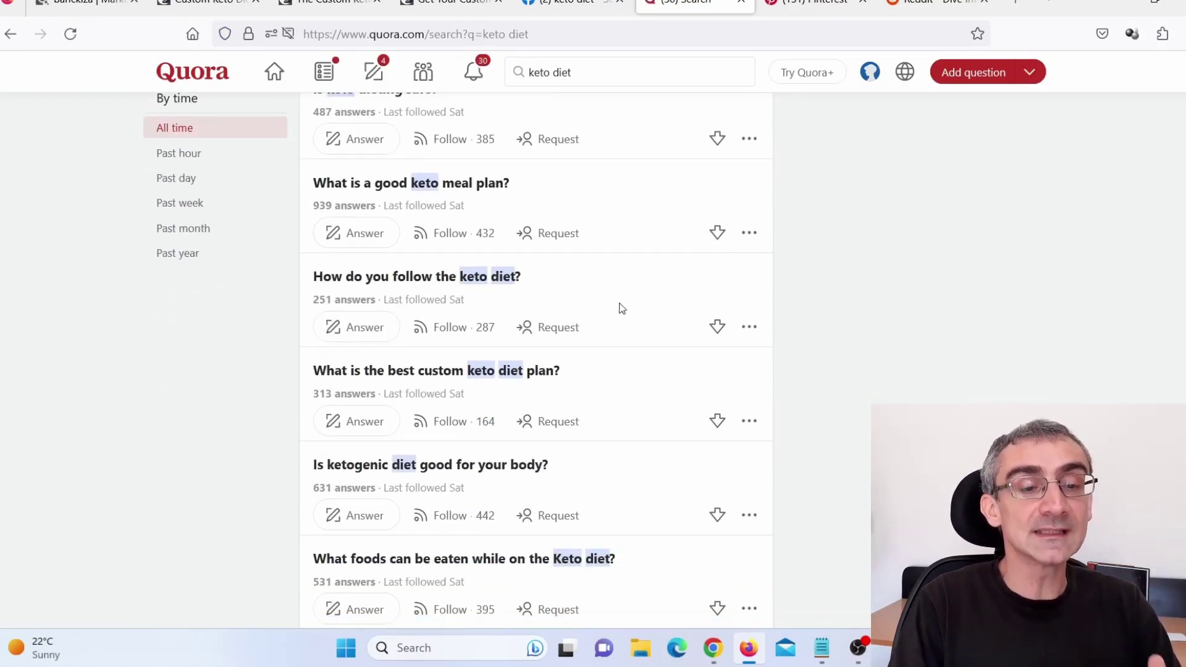
scroll(623, 323, down, 10)
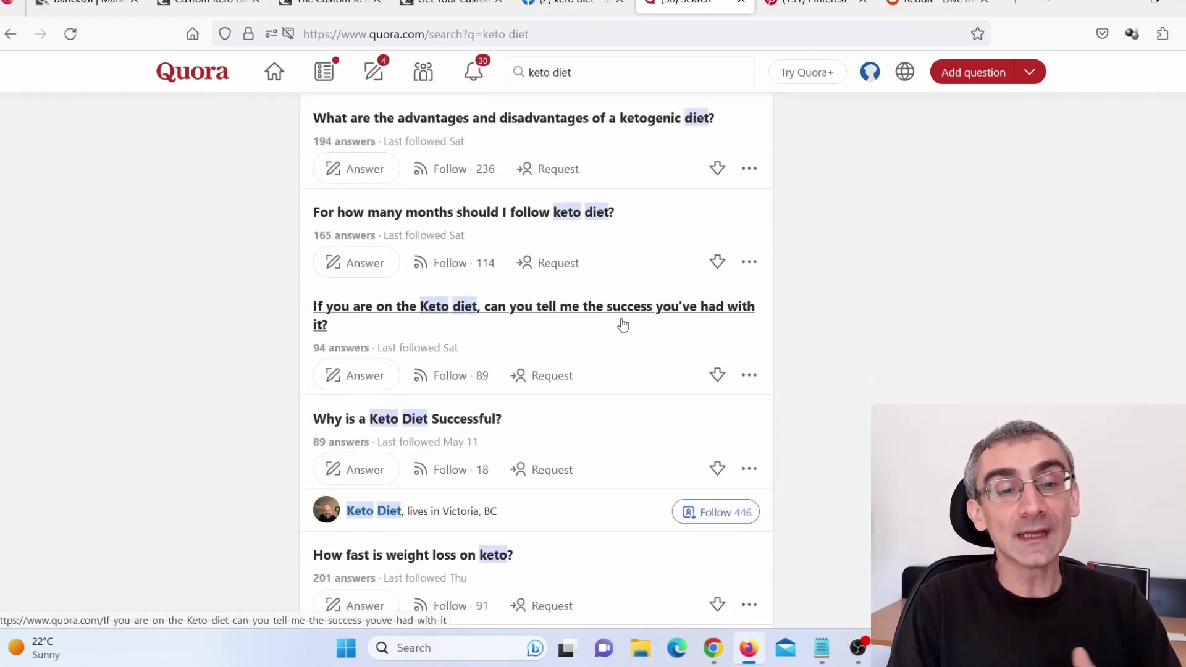
scroll(441, 321, up, 1)
scroll(441, 321, up, 20)
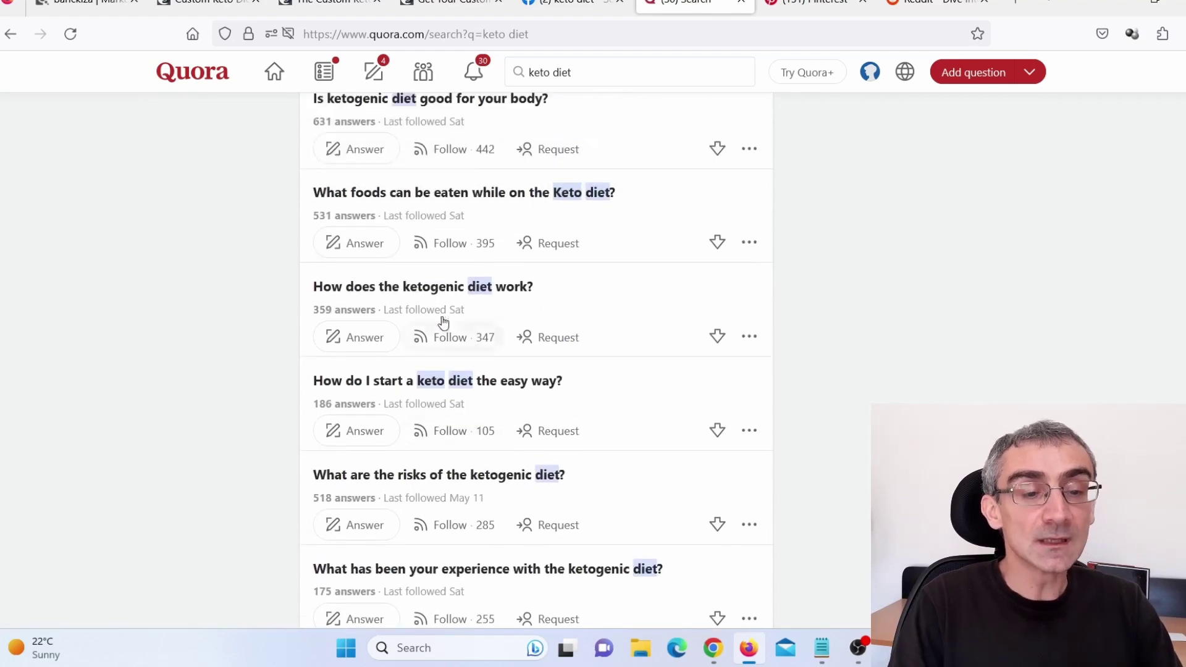
scroll(571, 361, up, 3)
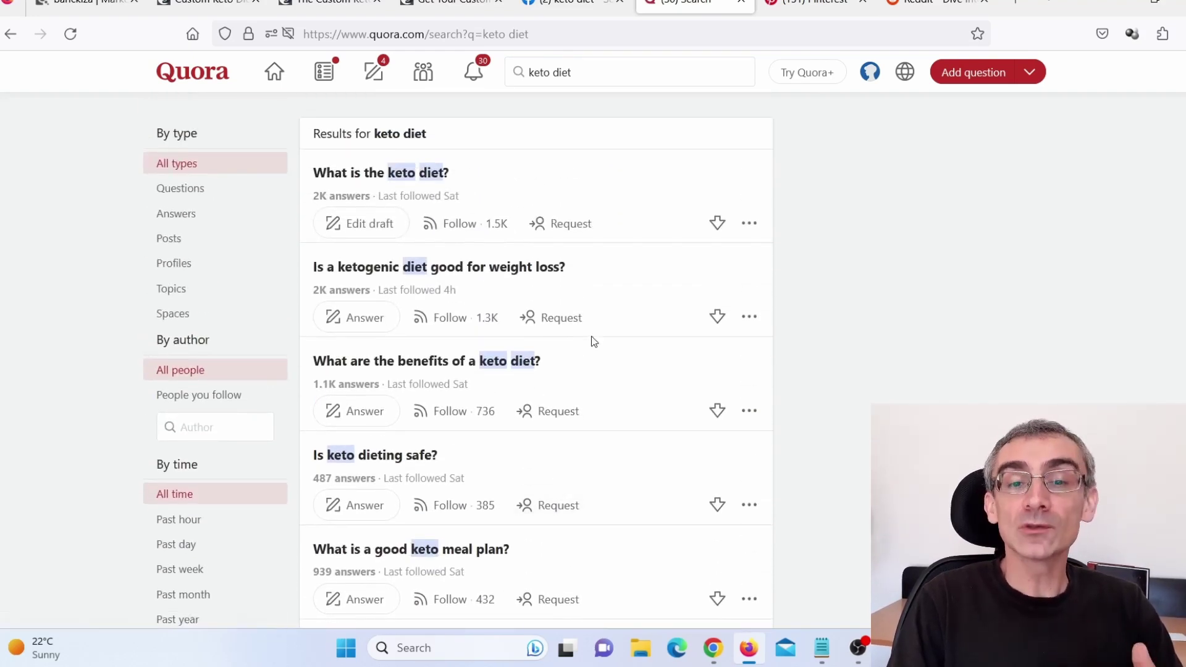
Scroll the Pinterest home feed, then go to the Reddit home feed
click(803, 5)
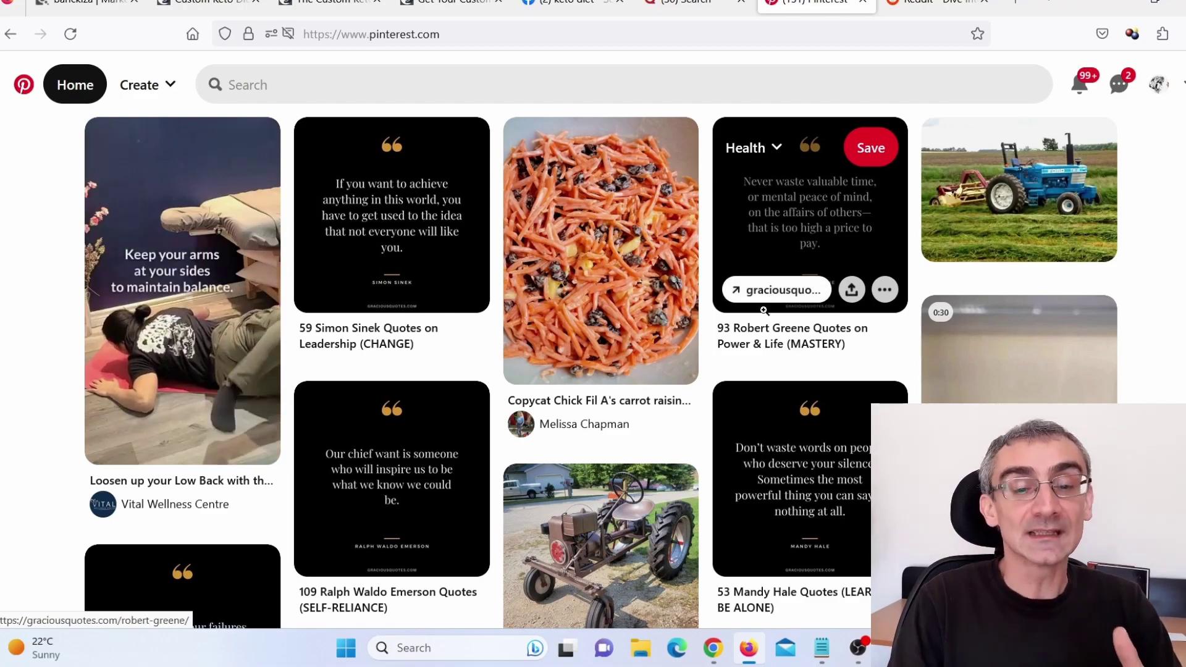
scroll(727, 336, down, 5)
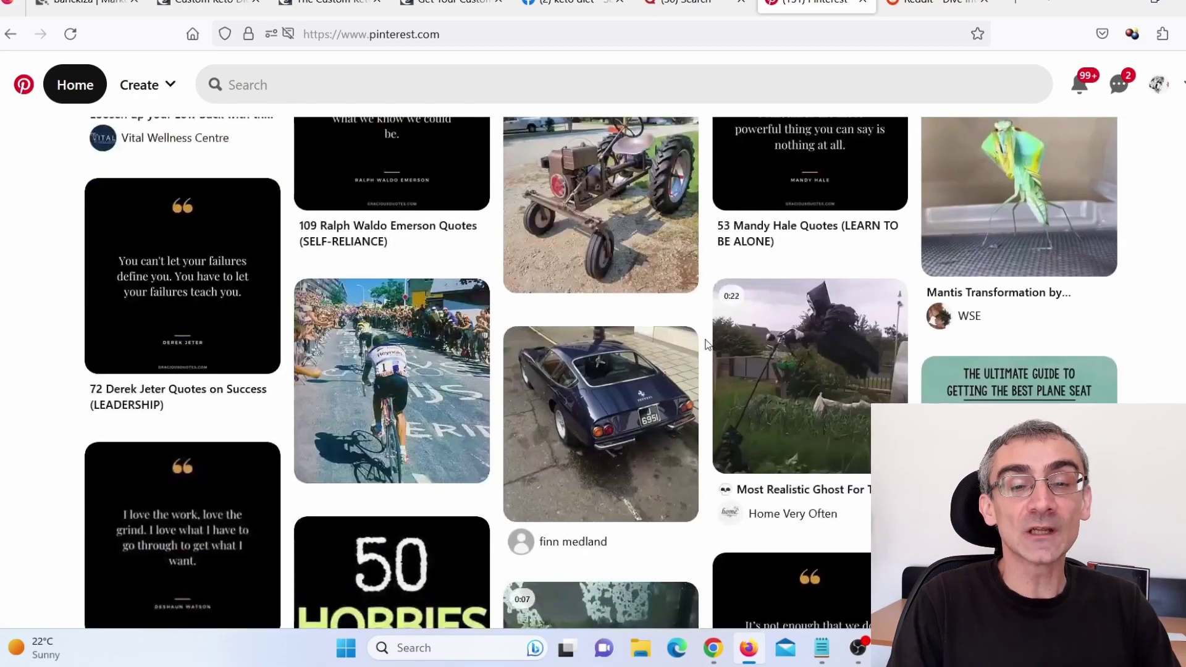
scroll(707, 344, down, 15)
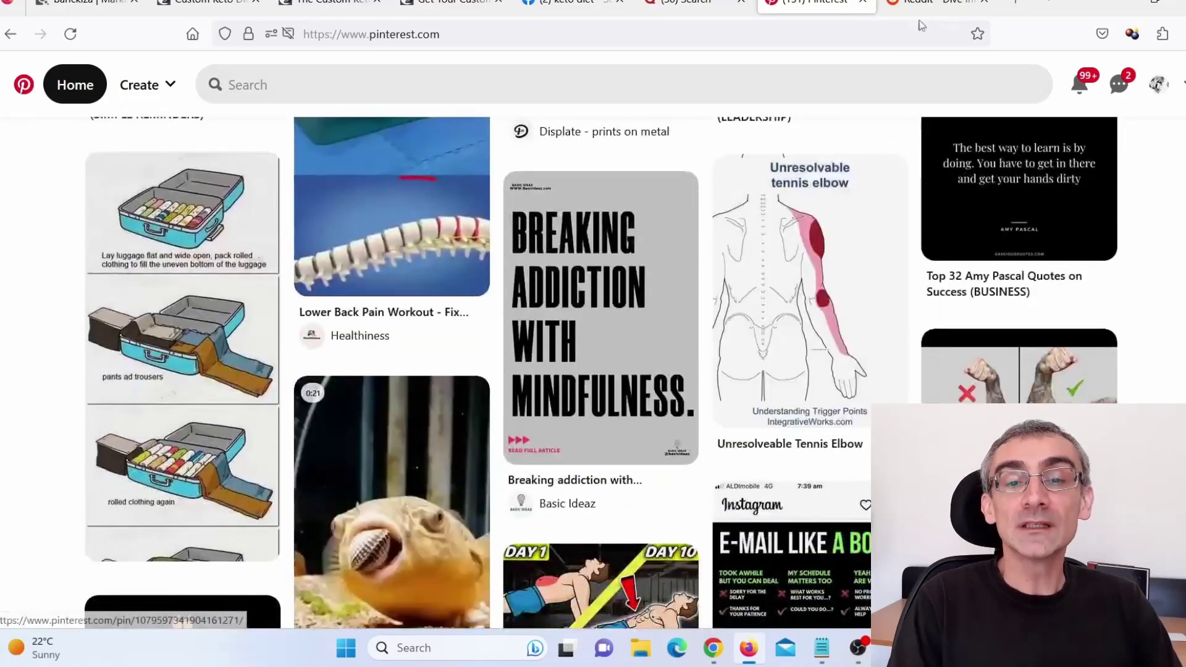
click(926, 6)
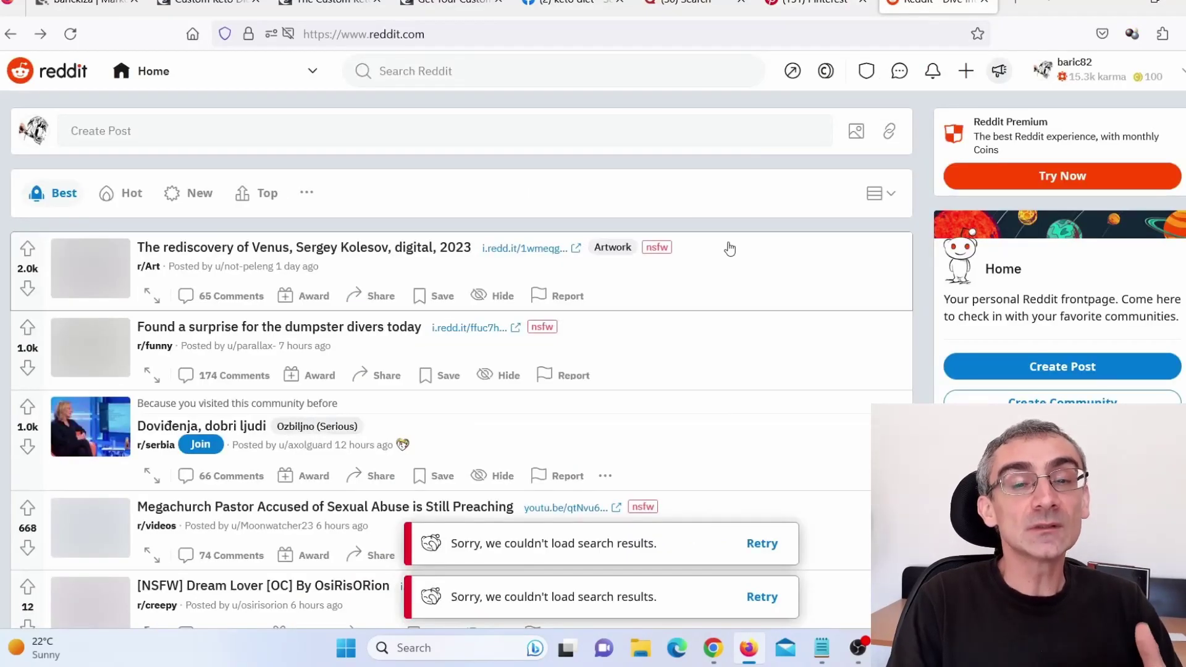
Scroll the Reddit feed down and back up, then return to the yourcustomplan.com sales page in Chrome
scroll(711, 286, down, 15)
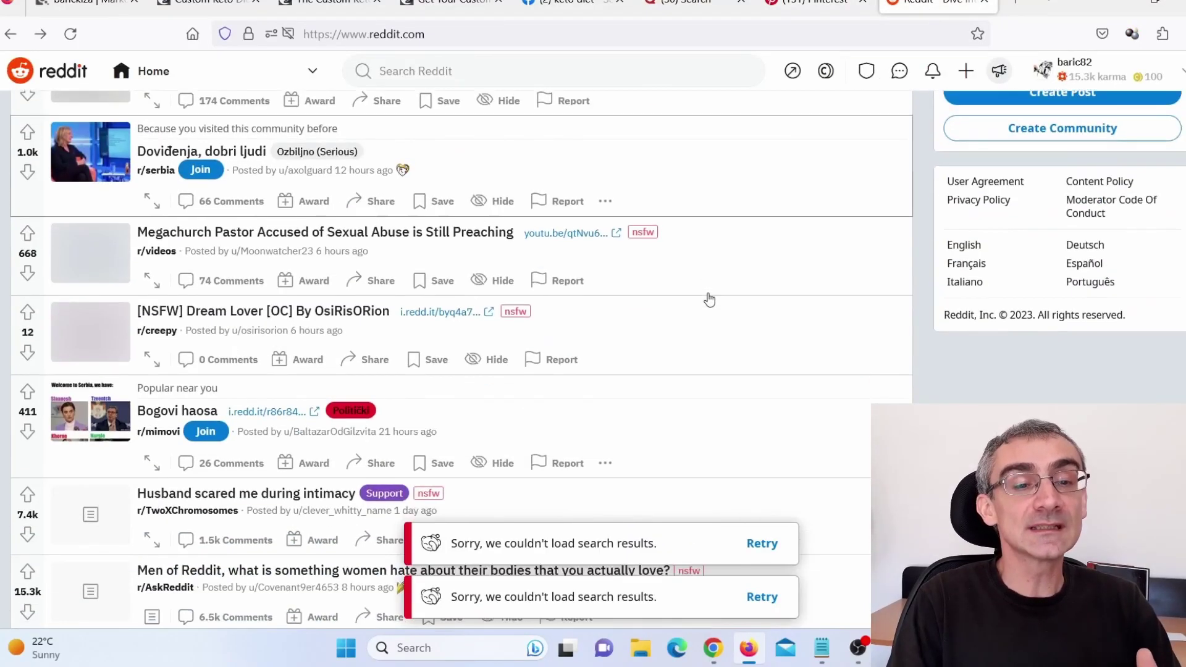
scroll(735, 312, down, 5)
scroll(739, 315, down, 10)
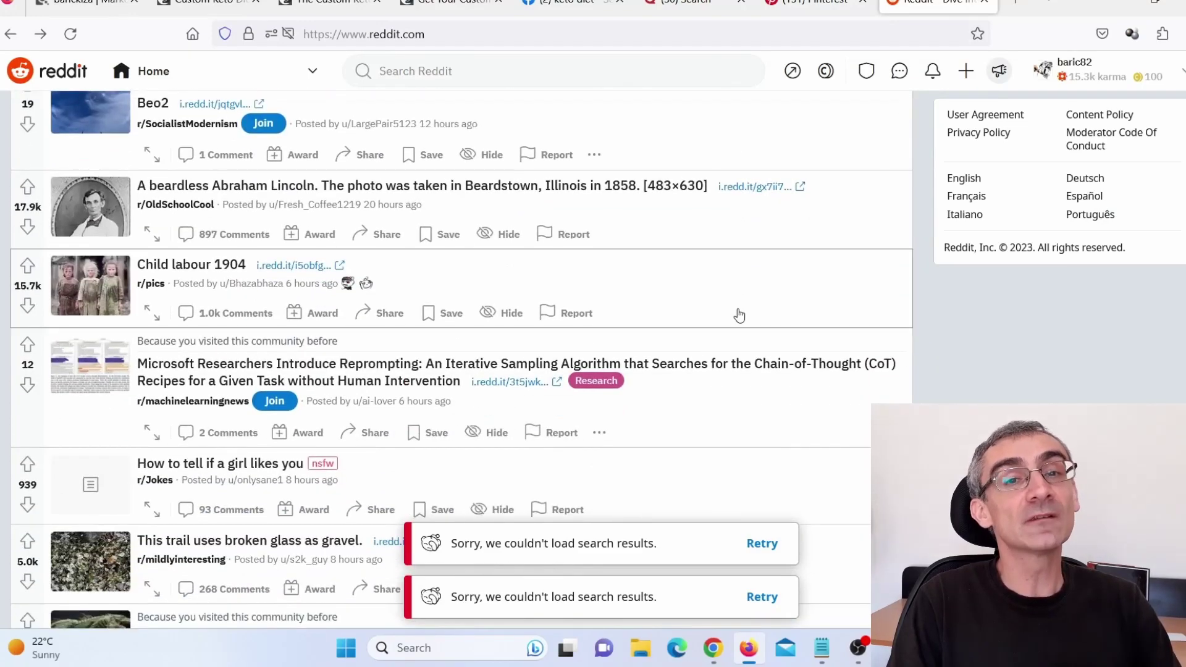
scroll(739, 316, up, 10)
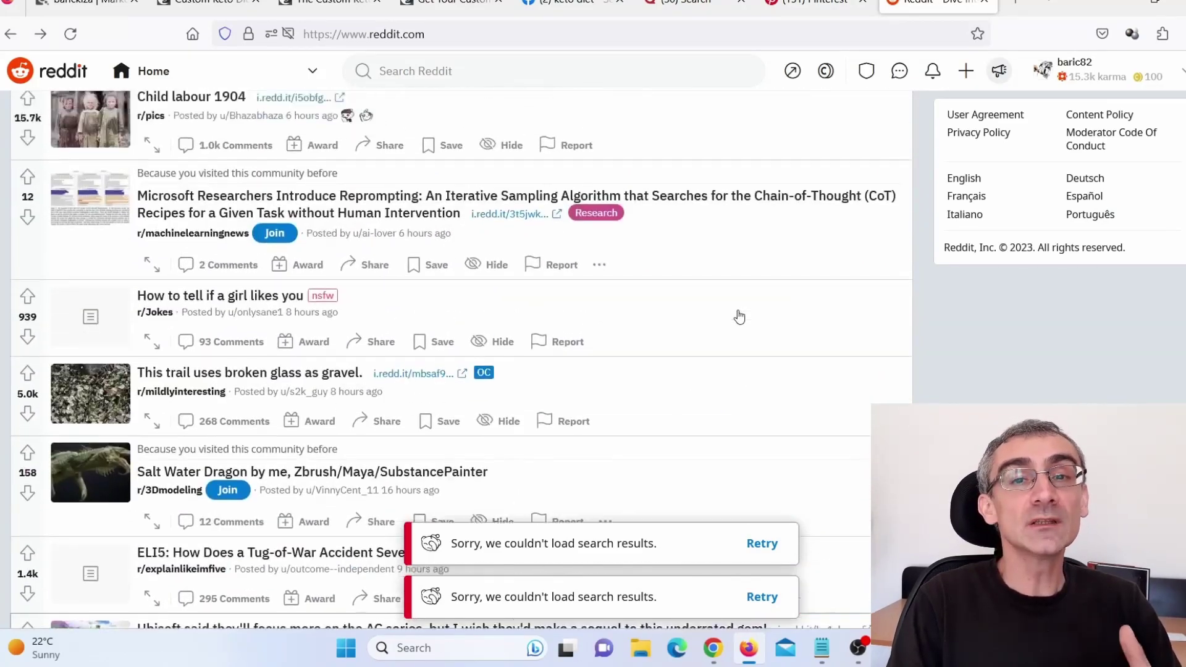
scroll(741, 314, up, 4)
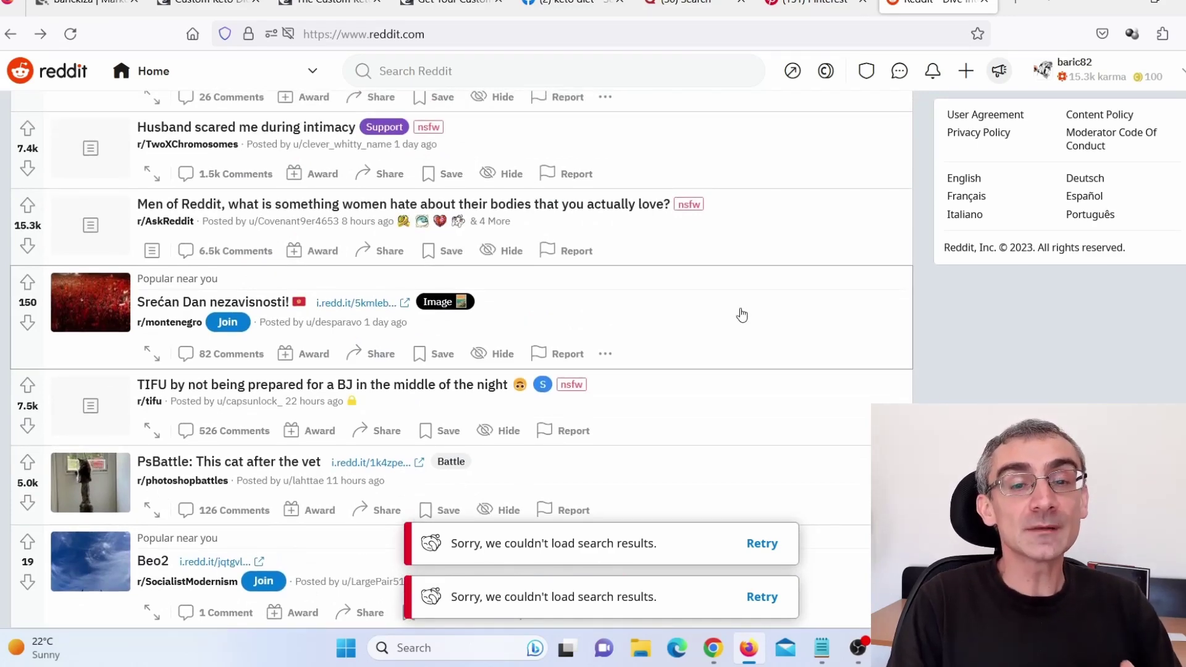
scroll(741, 314, up, 7)
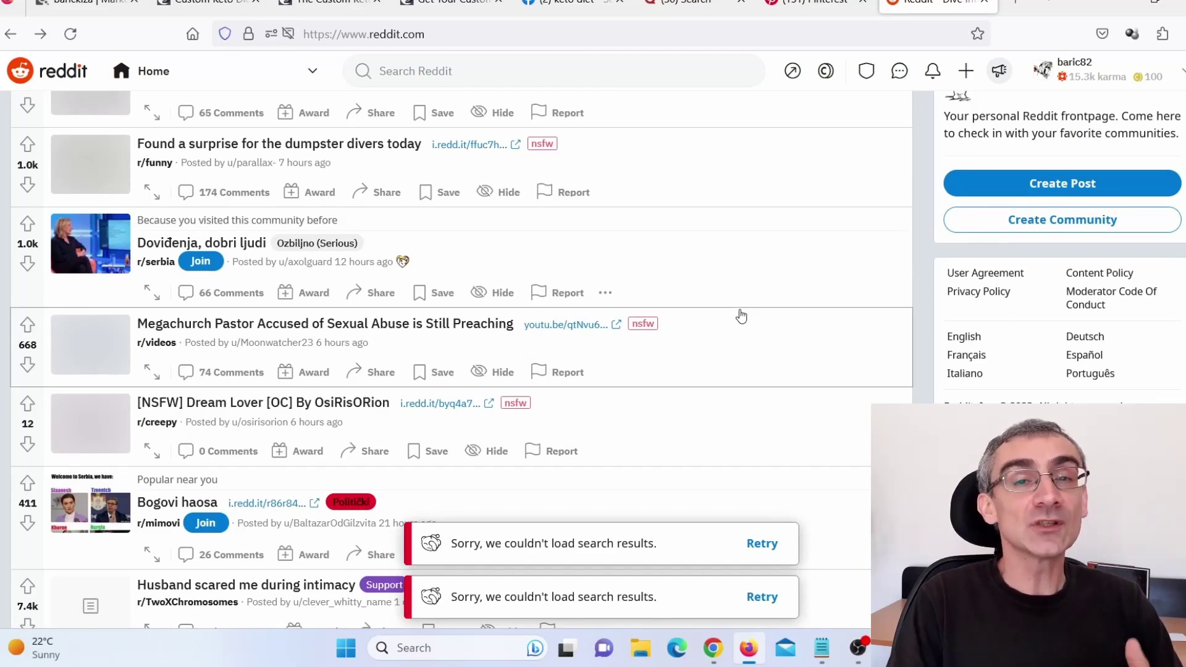
scroll(741, 316, up, 3)
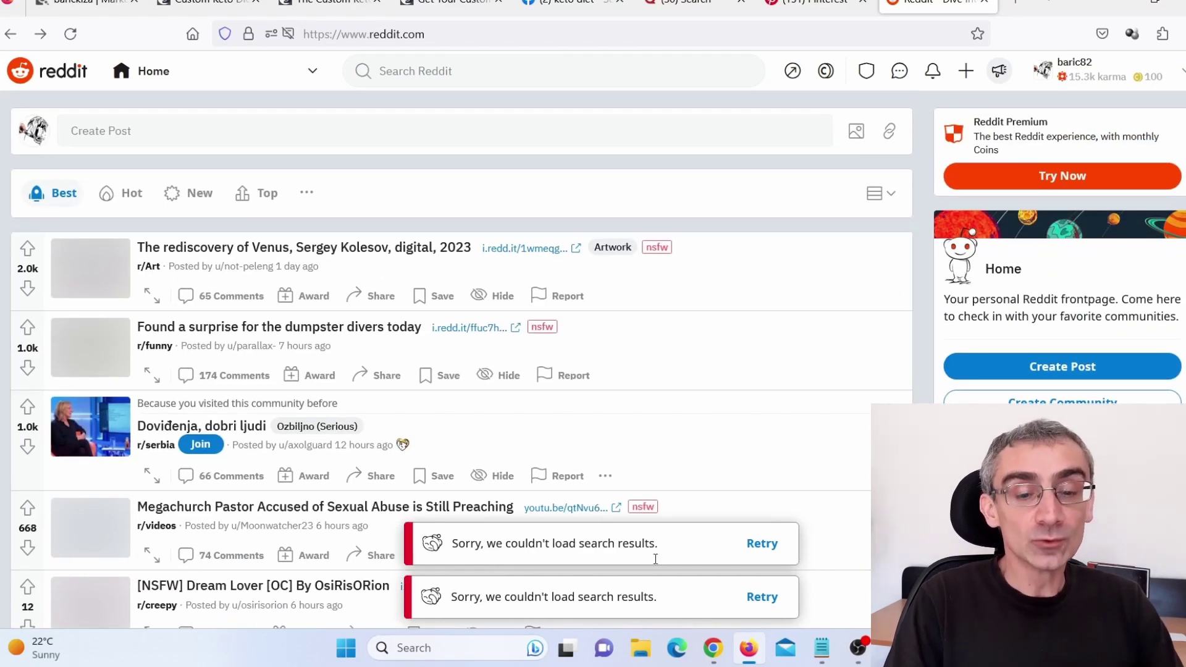
click(710, 659)
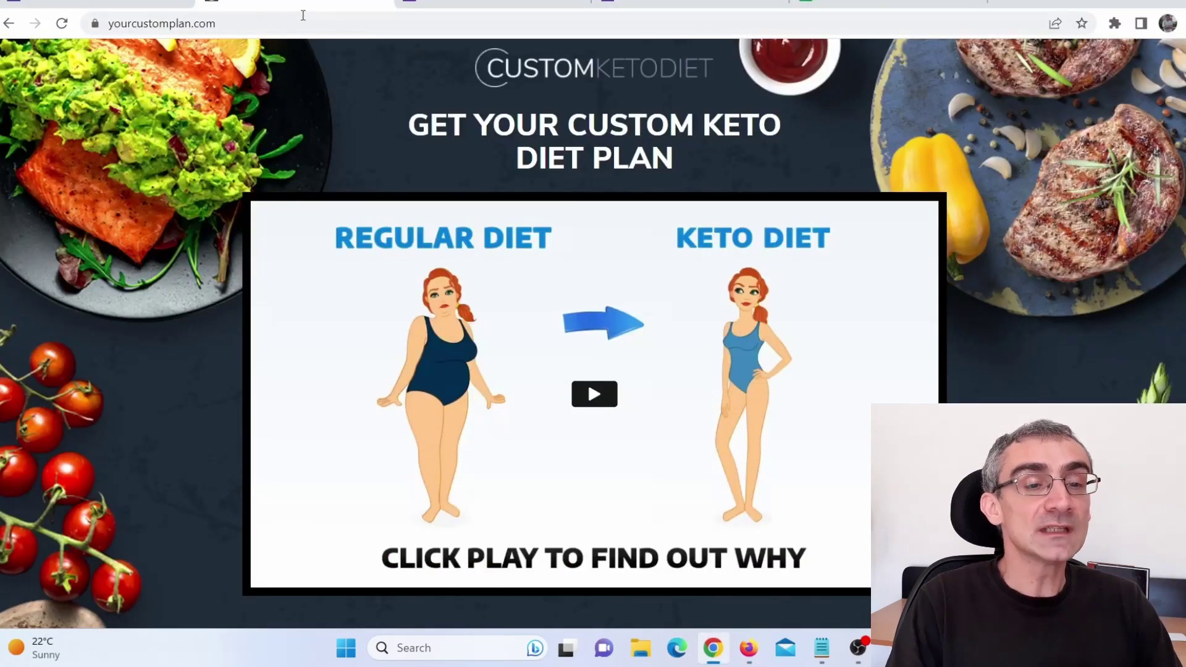
Compare the Google Site with the yourcustomplan.com offer page, then return to the Custom Keto Diet form
click(155, 6)
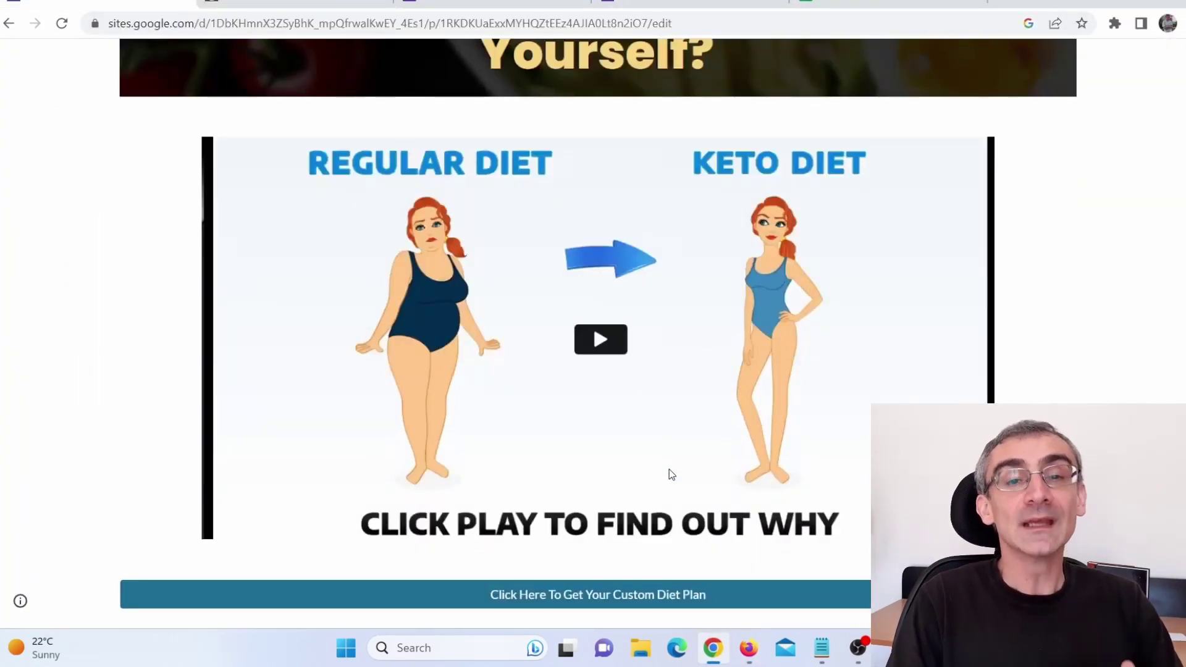
click(326, 4)
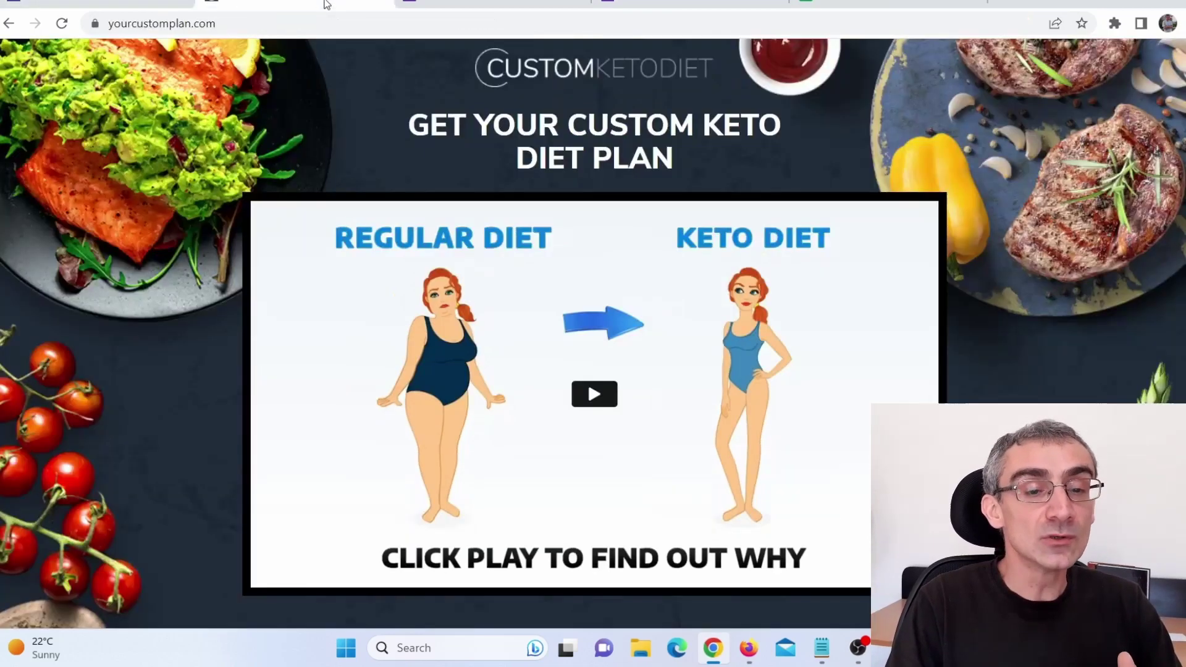
click(7, 23)
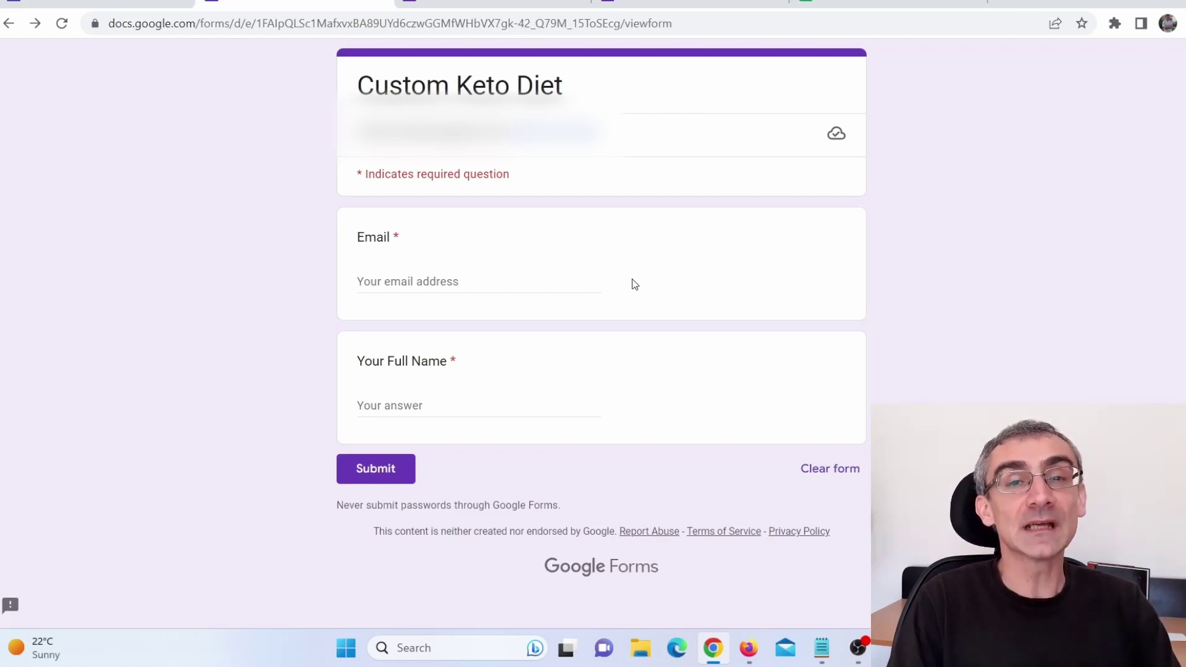
Close ClickBank's HopLink dialog and highlight the $189.65 average payout and recurring billing
click(748, 648)
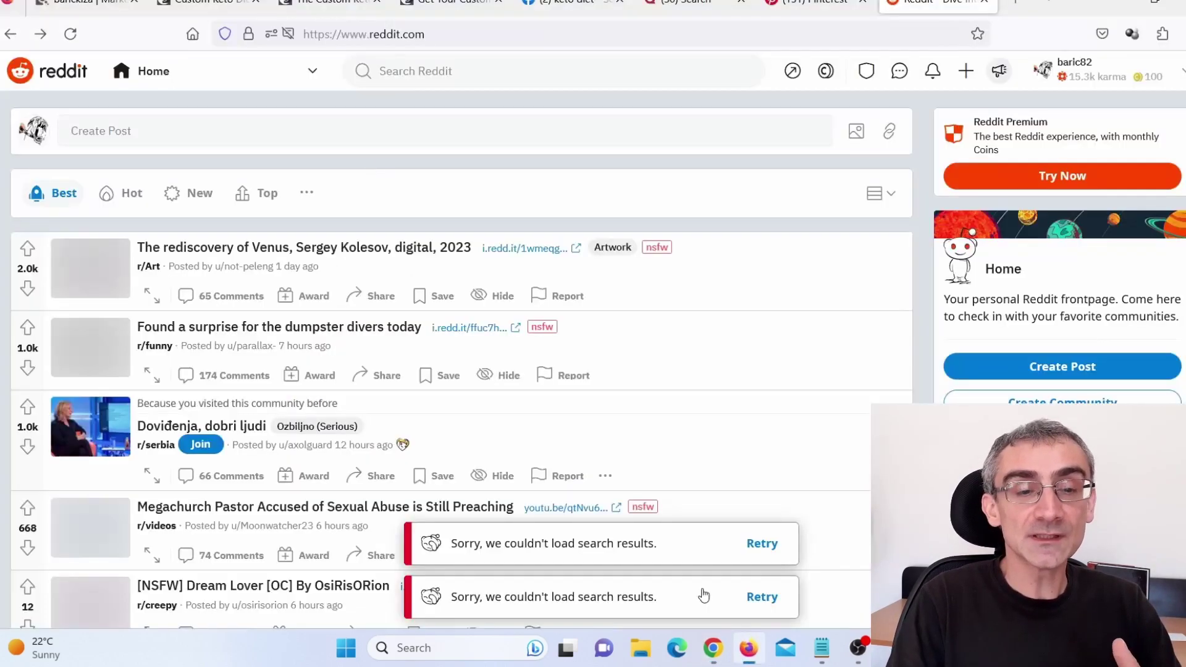
click(86, 5)
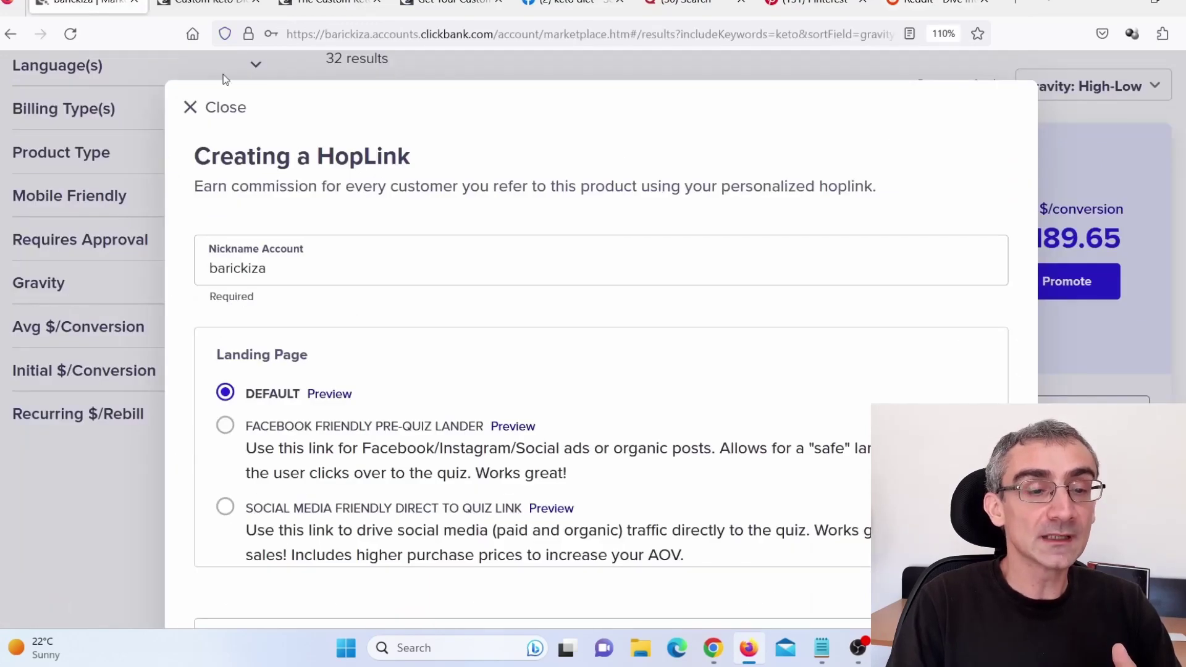
click(191, 109)
drag(995, 246, 1159, 238)
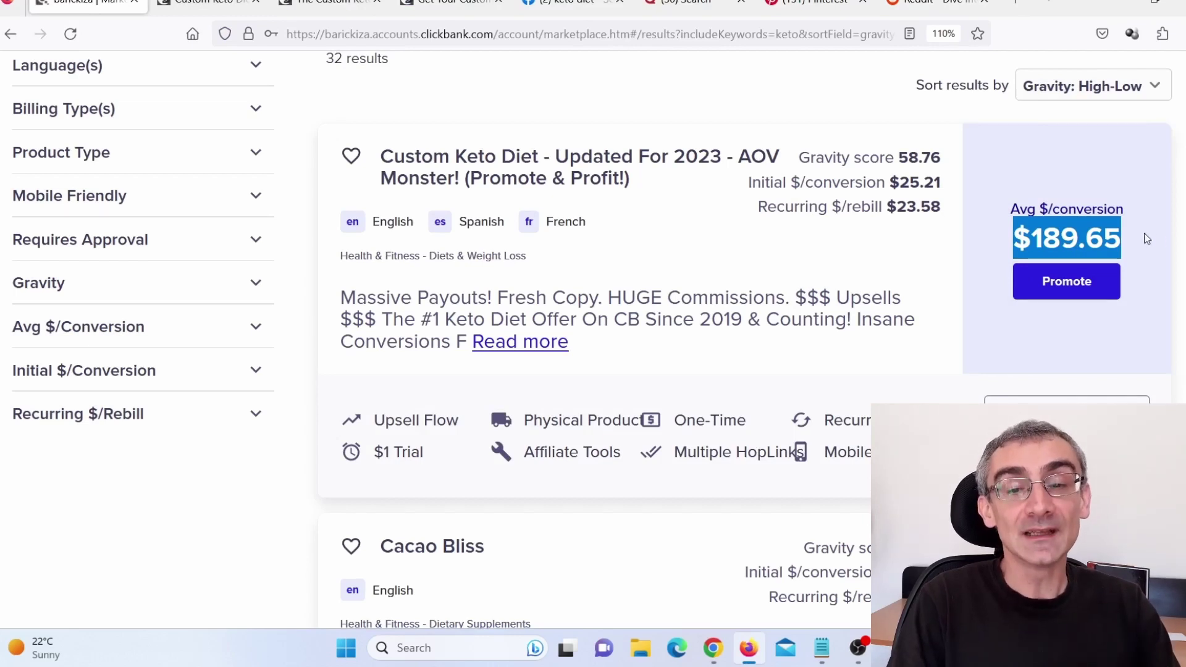
drag(817, 402, 889, 426)
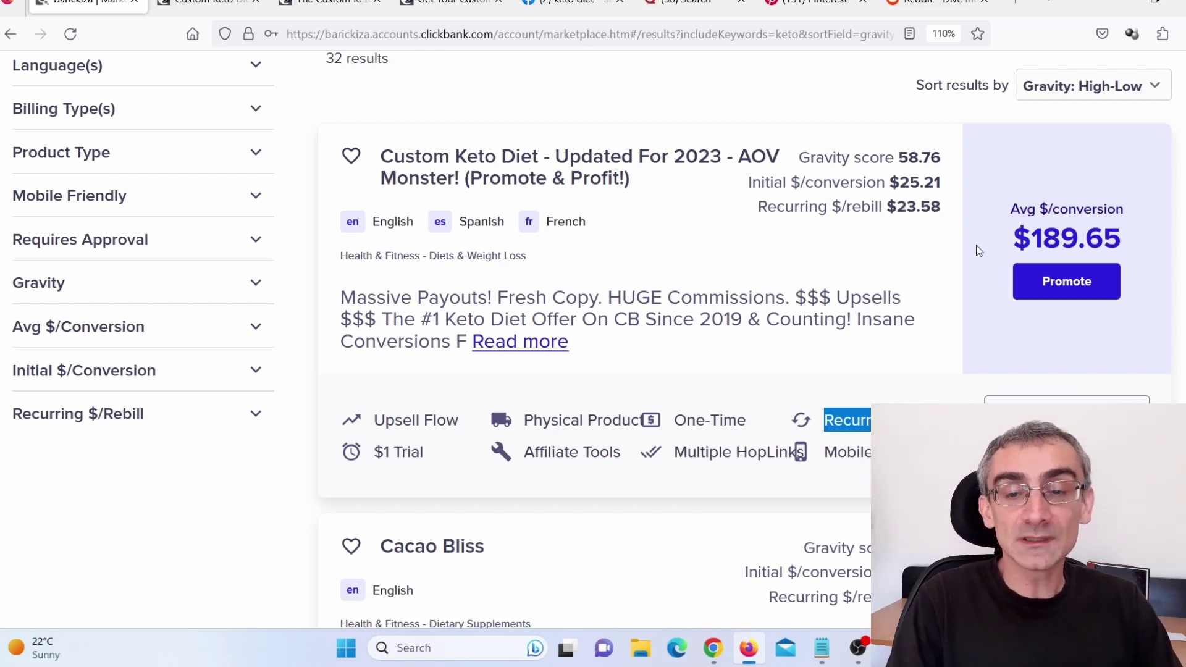
Re-highlight the $189.65 average per conversion, then open the Keto Diet responses sheet
drag(982, 247, 1124, 236)
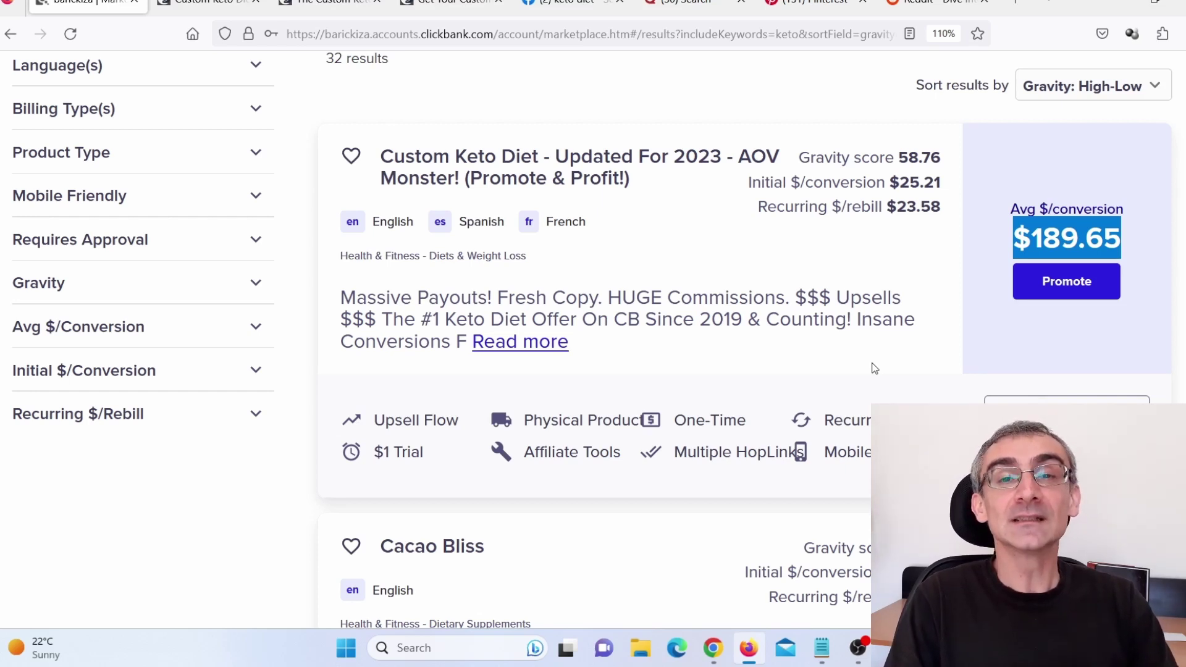
drag(980, 242, 1141, 235)
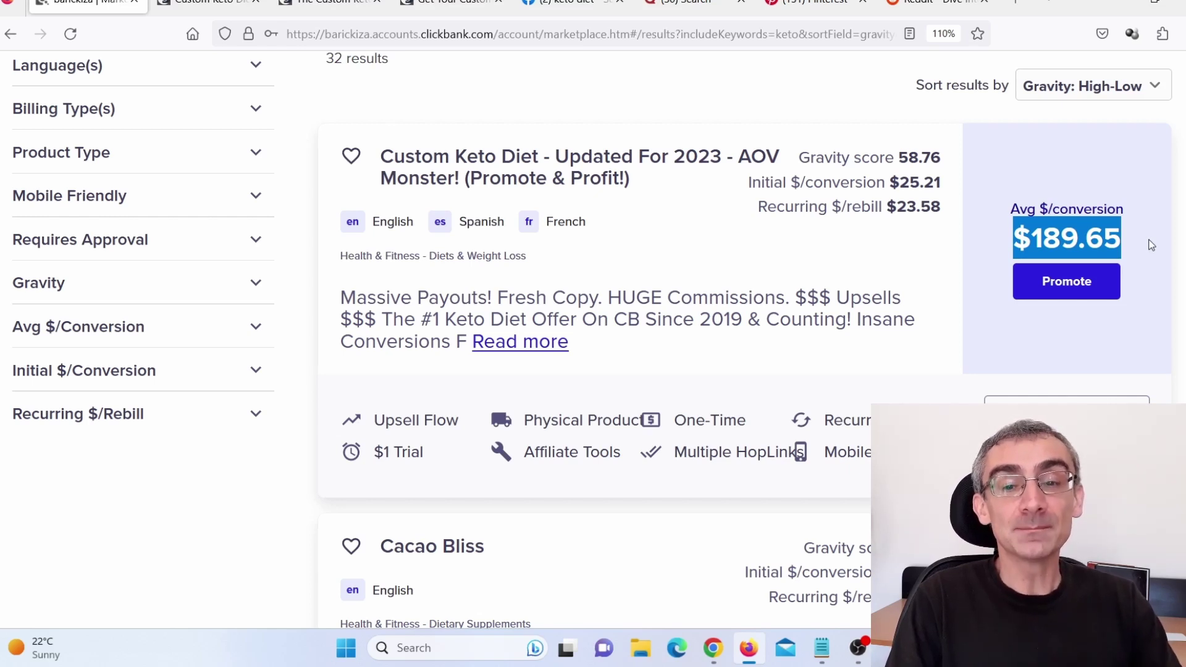
drag(992, 239, 1138, 238)
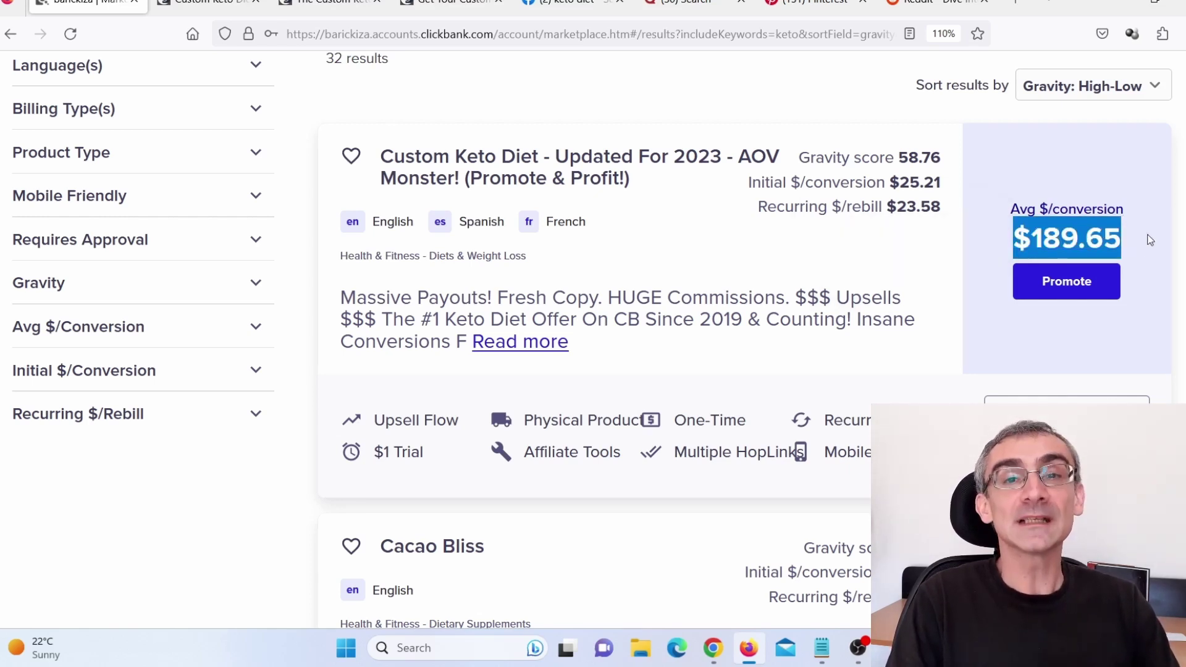
drag(1012, 239, 1116, 249)
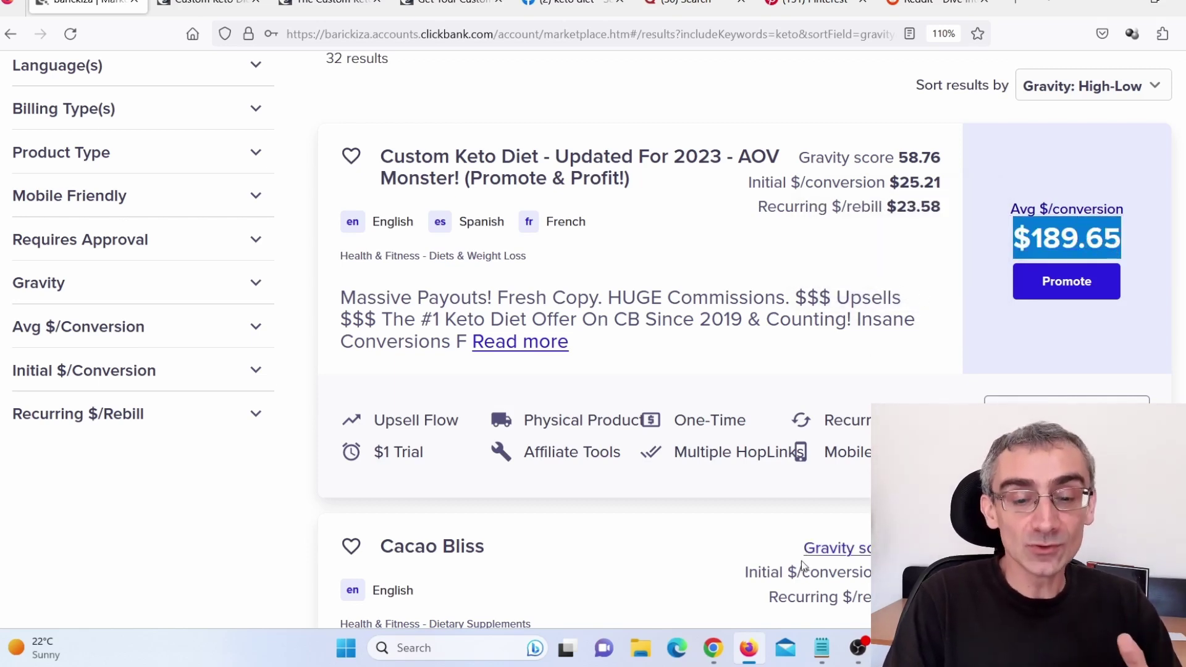
click(714, 652)
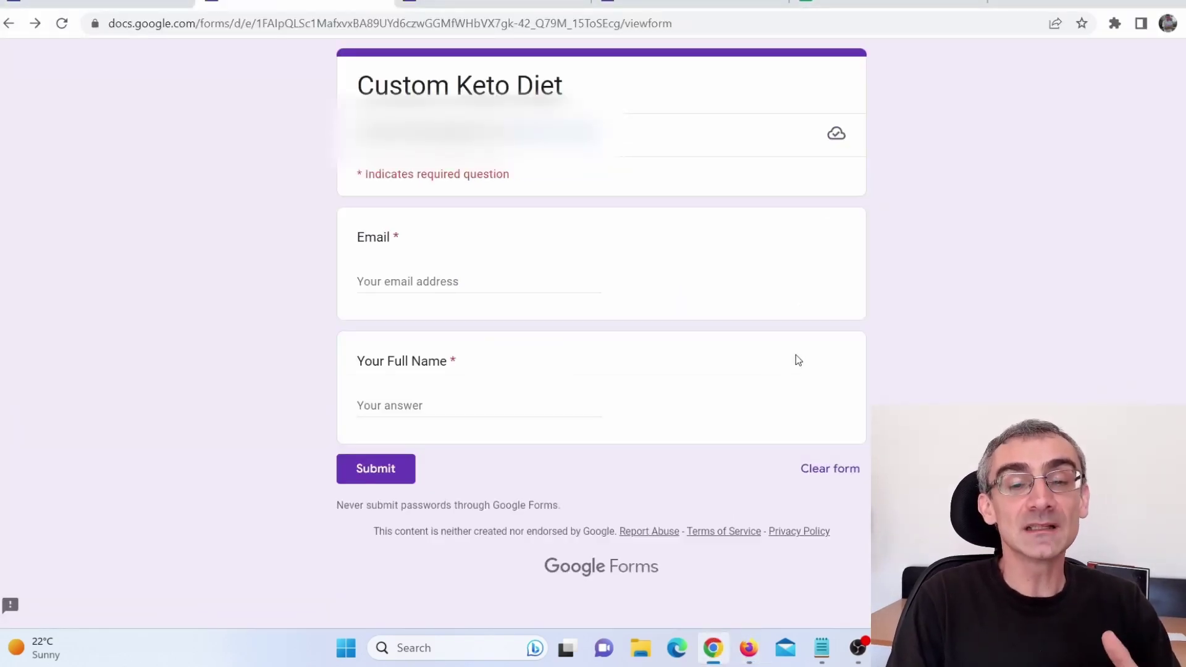
click(877, 8)
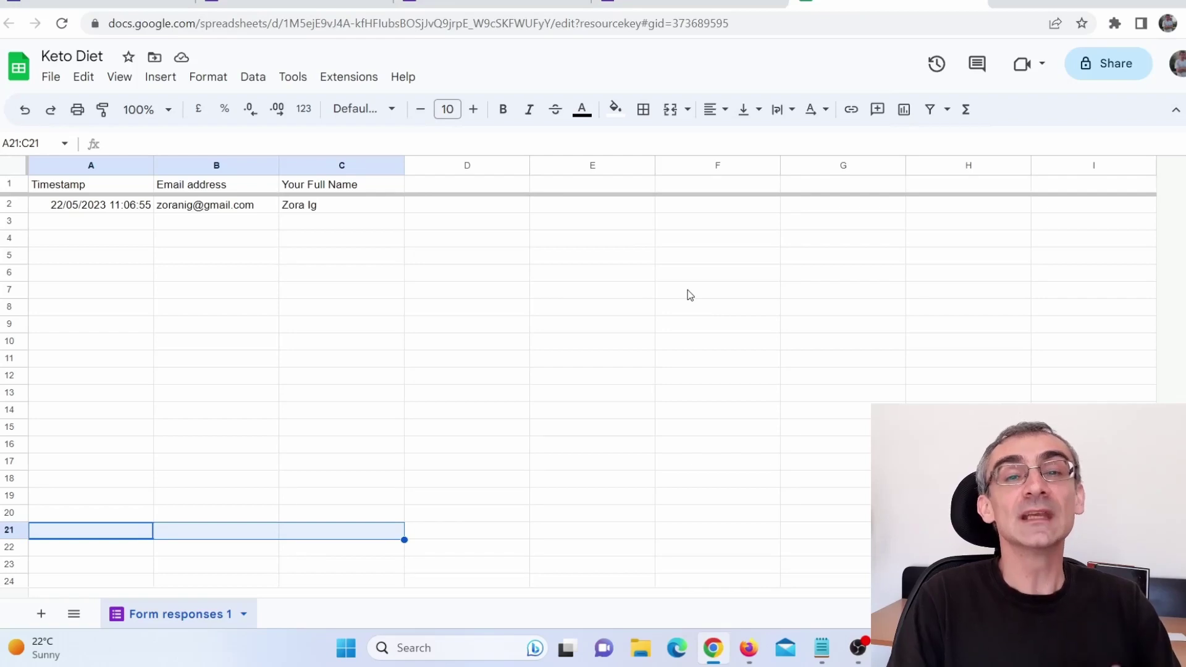